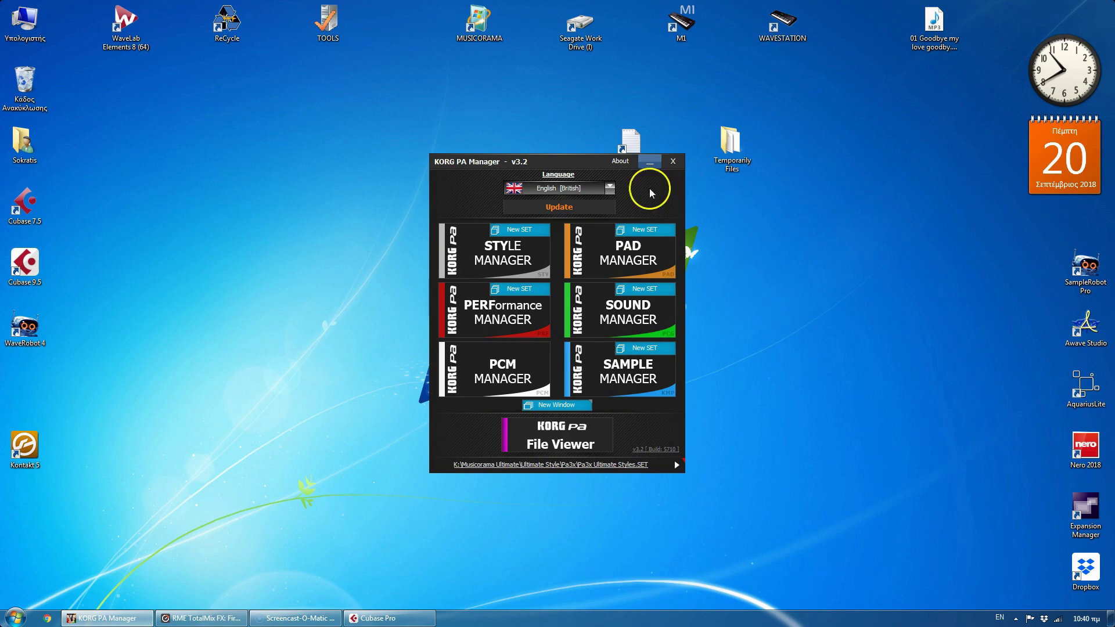
Load the Pa3x Ultimate Styles.SET folder into the Style Manager.
left_click_drag(584, 166, 588, 131)
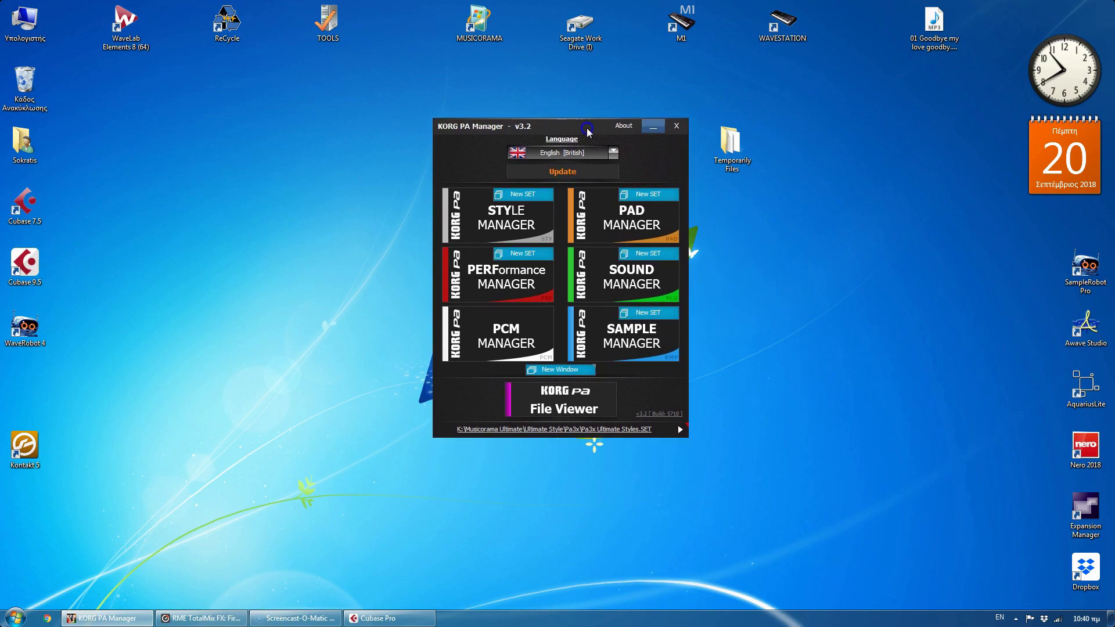
left_click(876, 270)
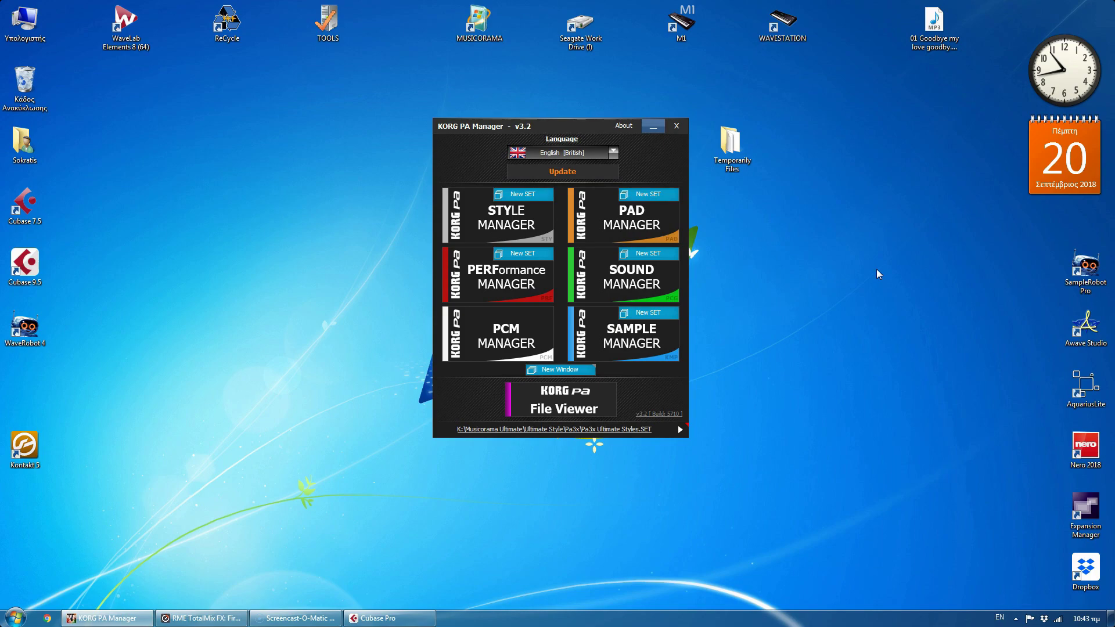
left_click(520, 220)
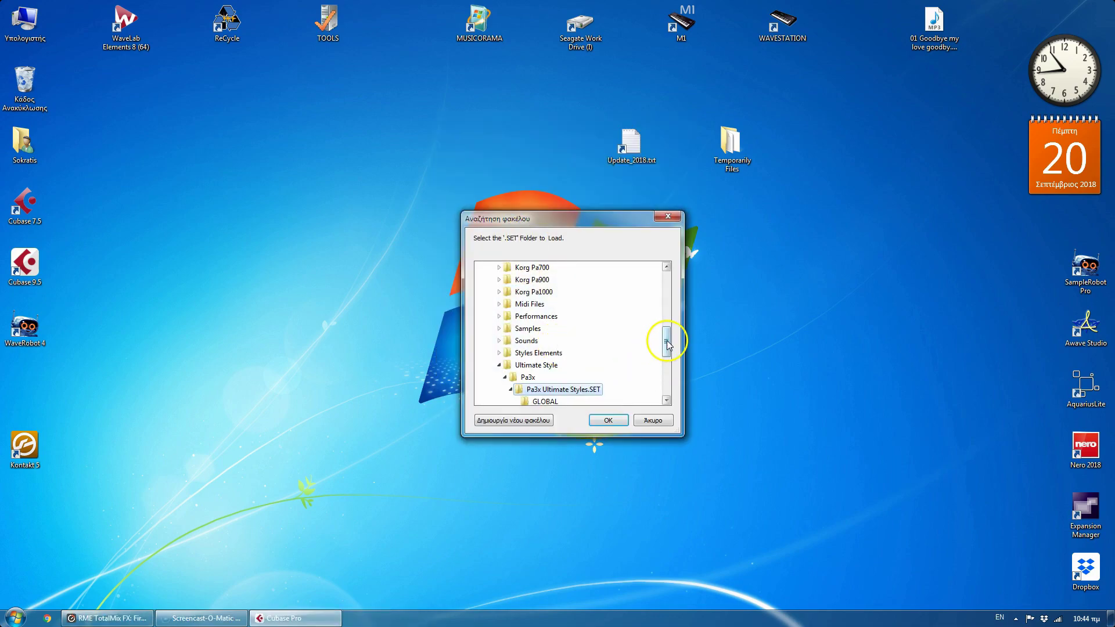
left_click_drag(668, 343, 667, 363)
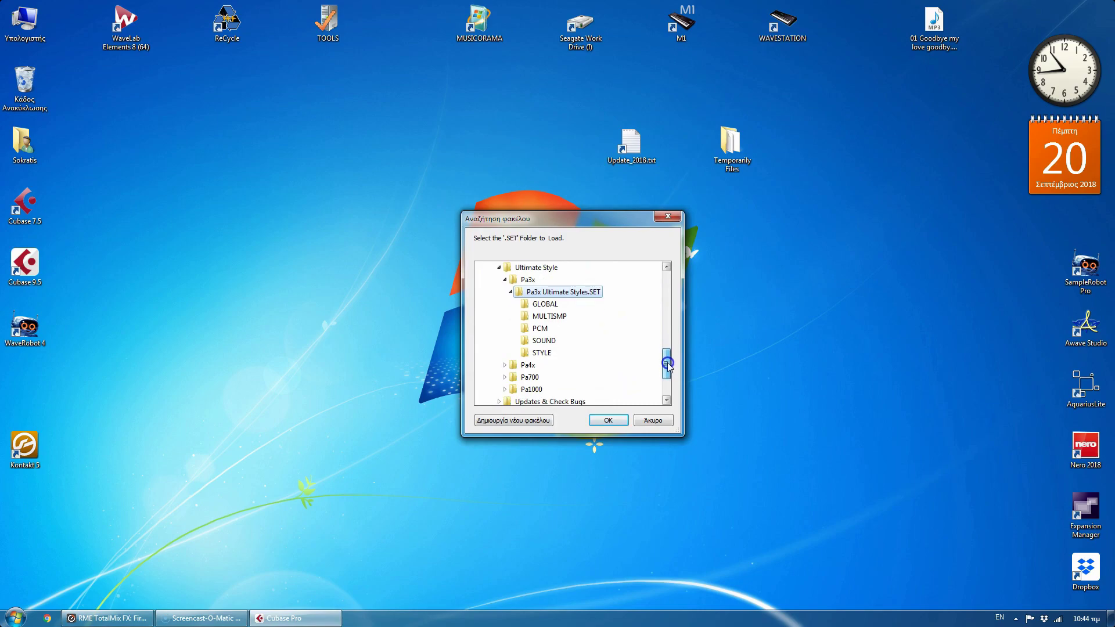
left_click(609, 423)
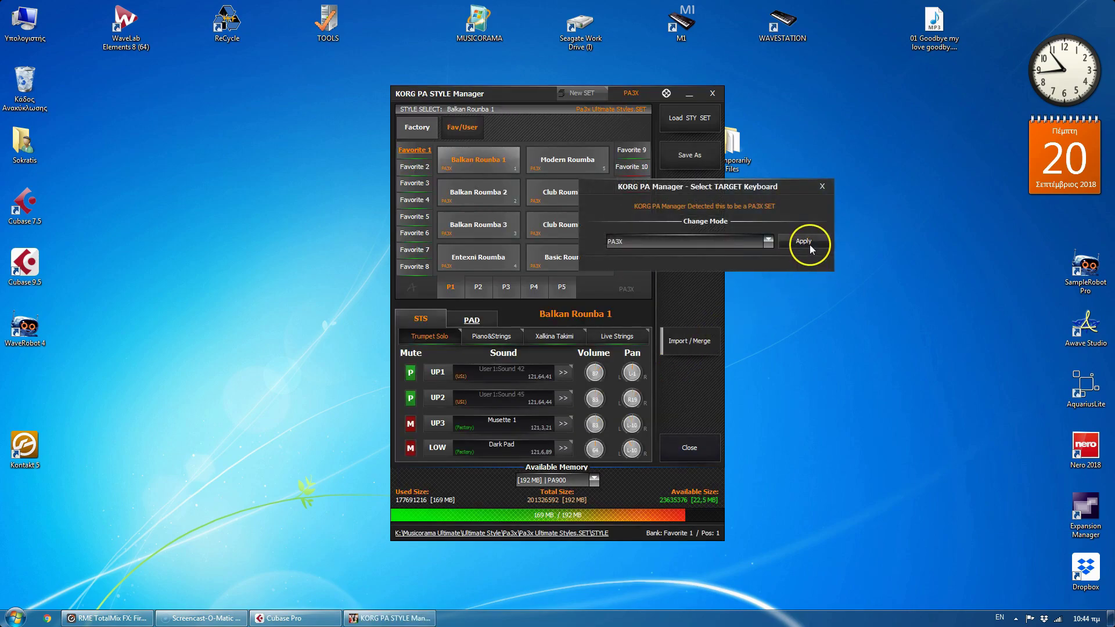
Accept PA3X as the target keyboard and set the available memory to 256 MB.
left_click(804, 241)
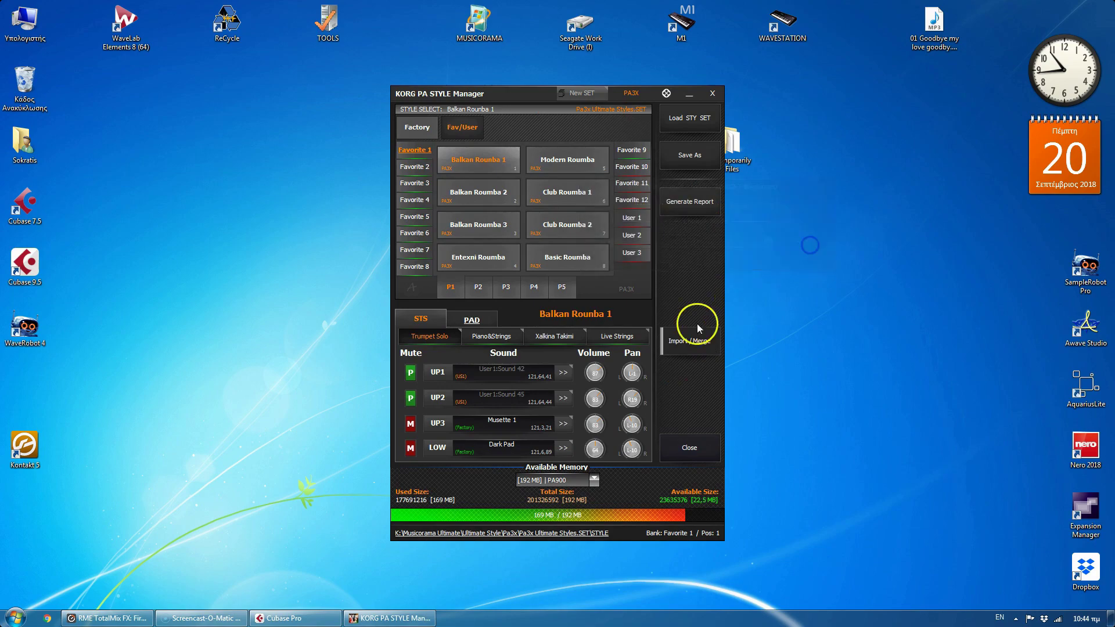
left_click(594, 481)
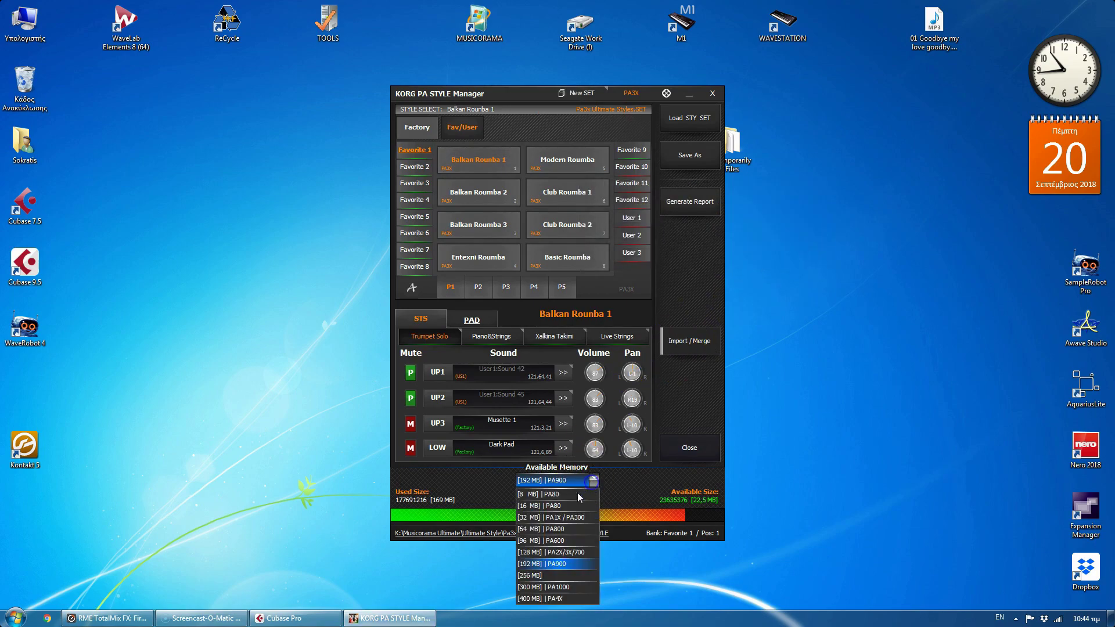
left_click(536, 581)
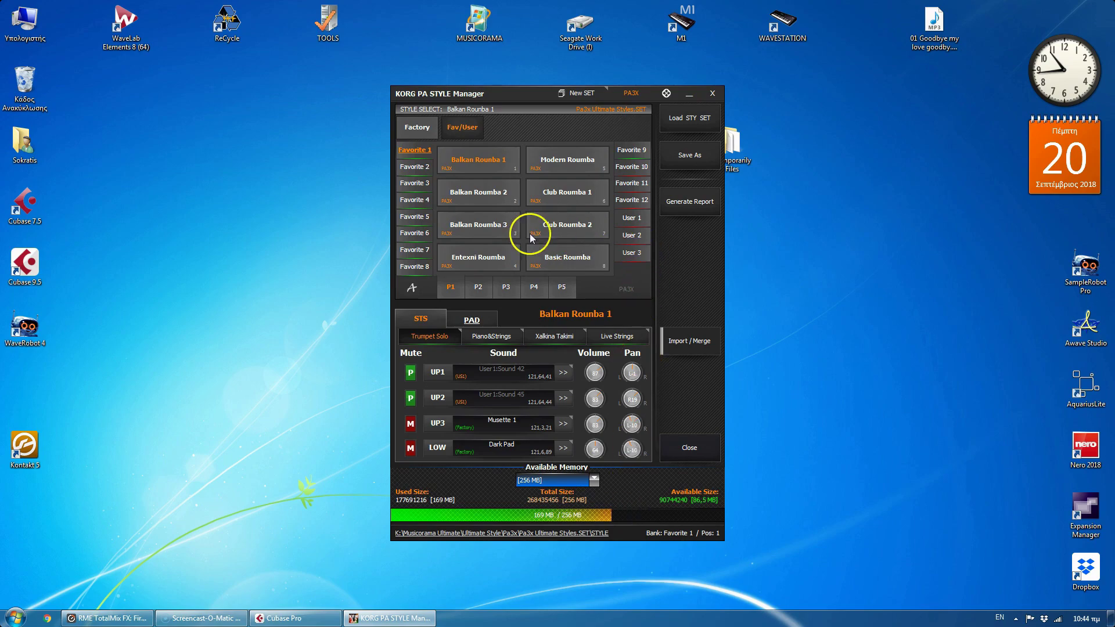
Open the import side and load the Pa3x_Limited-E_Musicorama.SET folder as the source set.
left_click(694, 343)
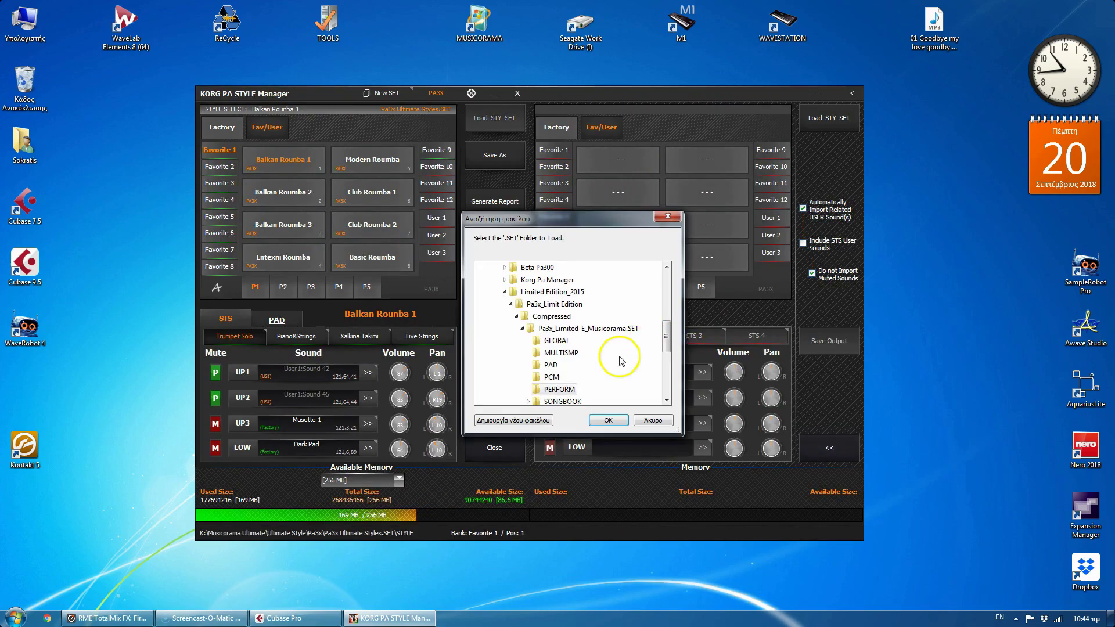
left_click_drag(590, 219, 626, 221)
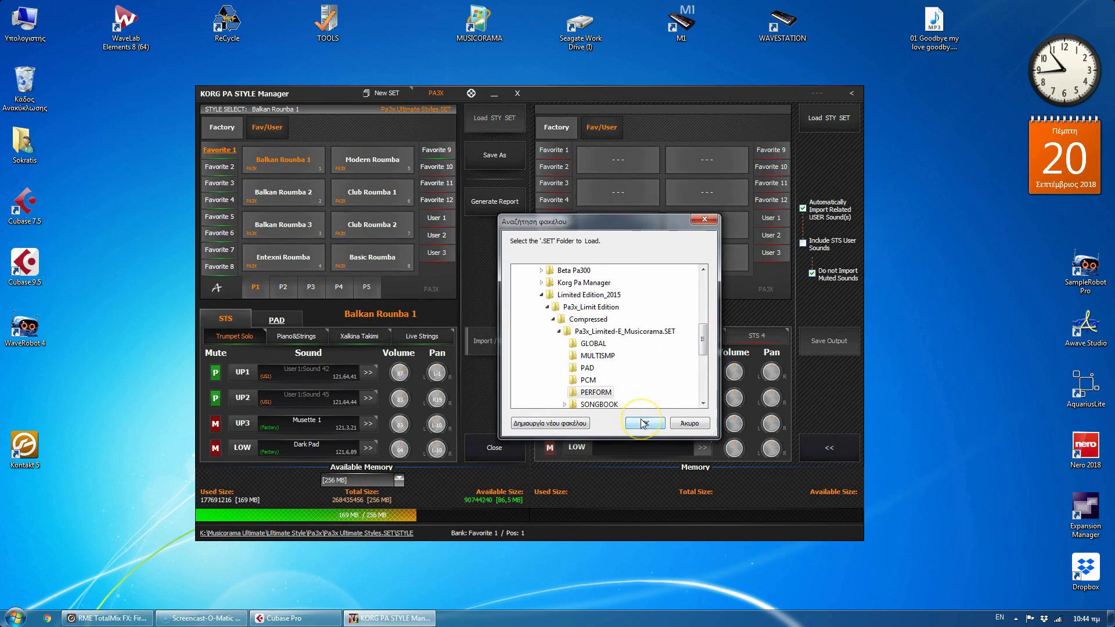
left_click(622, 331)
left_click(645, 423)
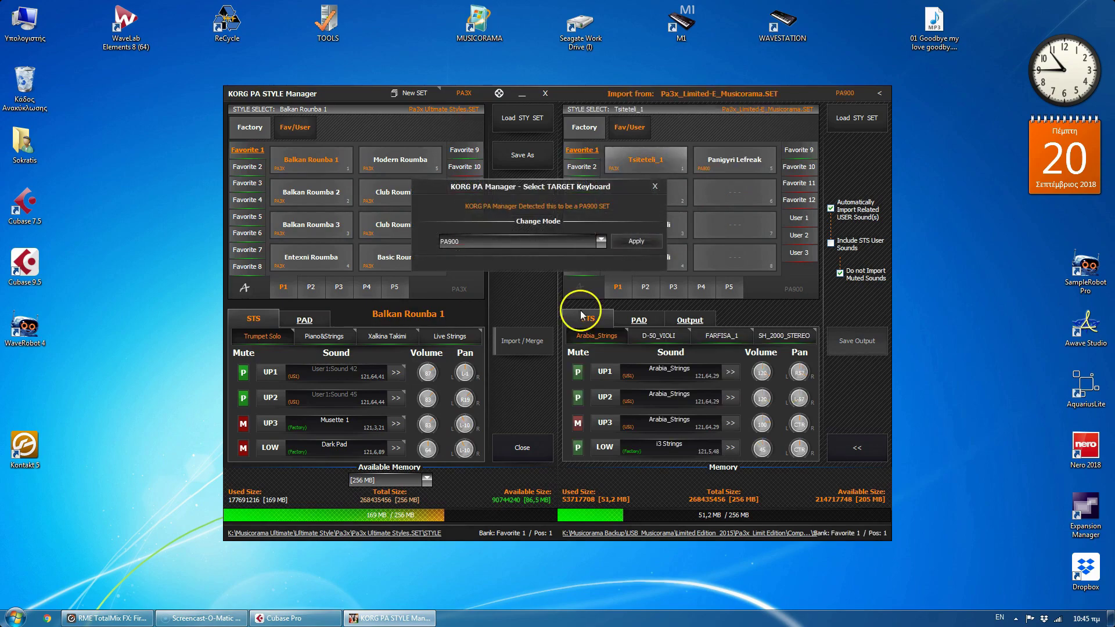
Change the imported set's target keyboard mode to PA3X and apply it.
left_click(602, 240)
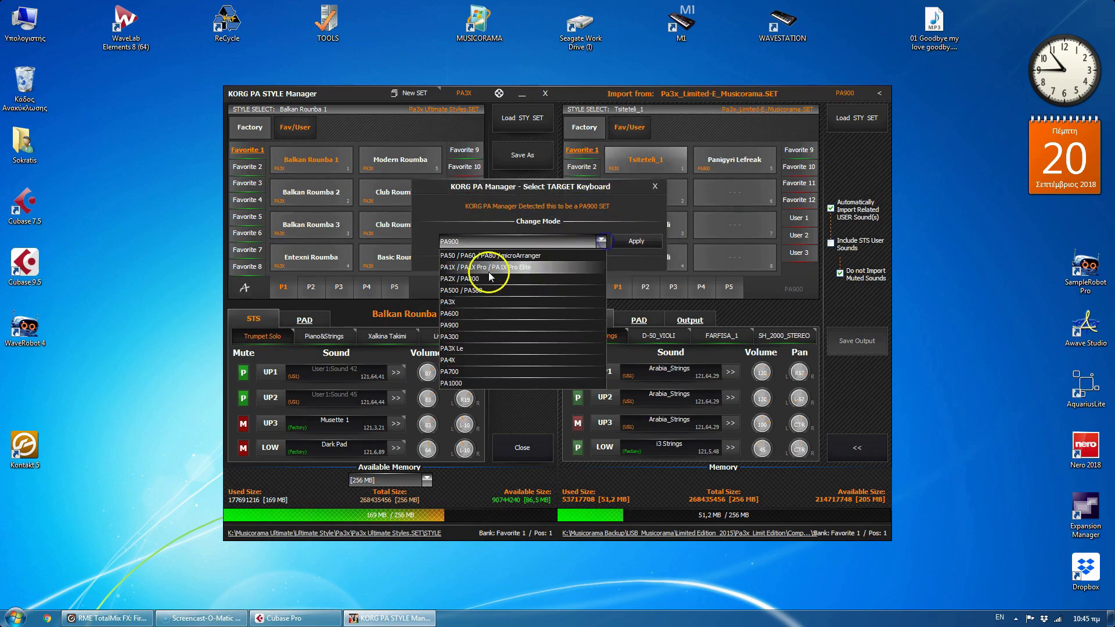
left_click(473, 306)
left_click(638, 241)
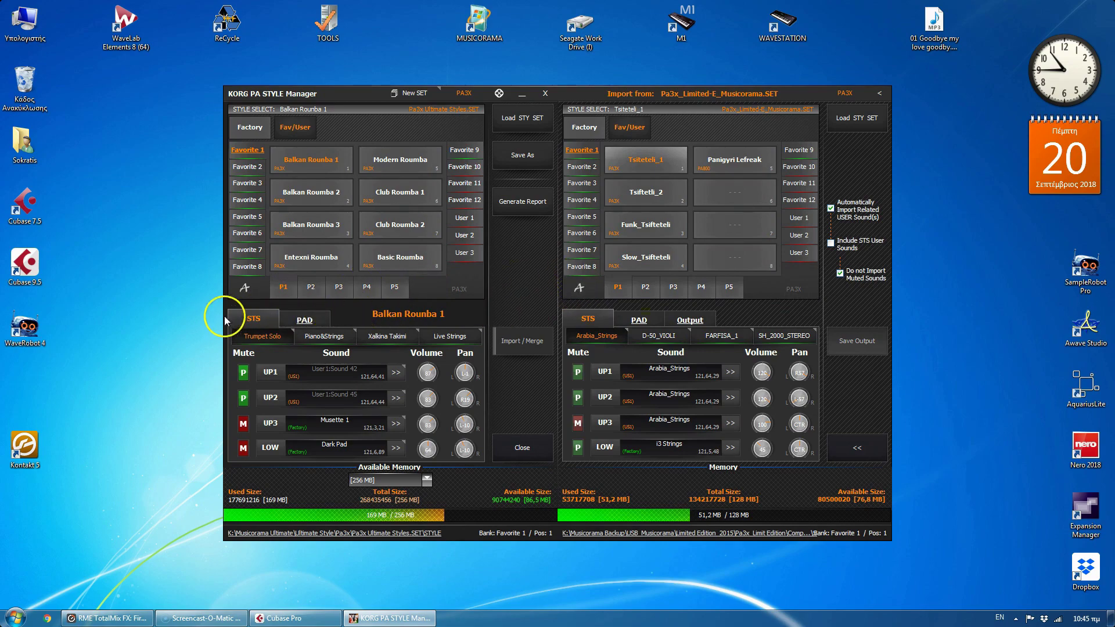
Copy STS 1-4 from the Modern Roumba style and paste them into Balkan Rounba 1 within the main set.
left_click(398, 158)
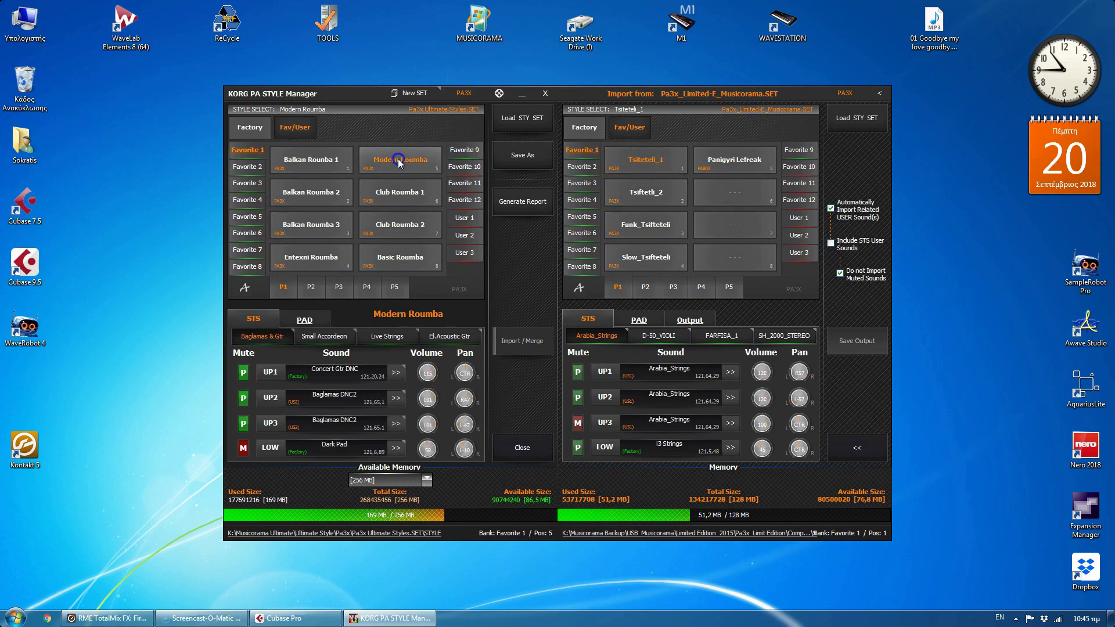
right_click(247, 324)
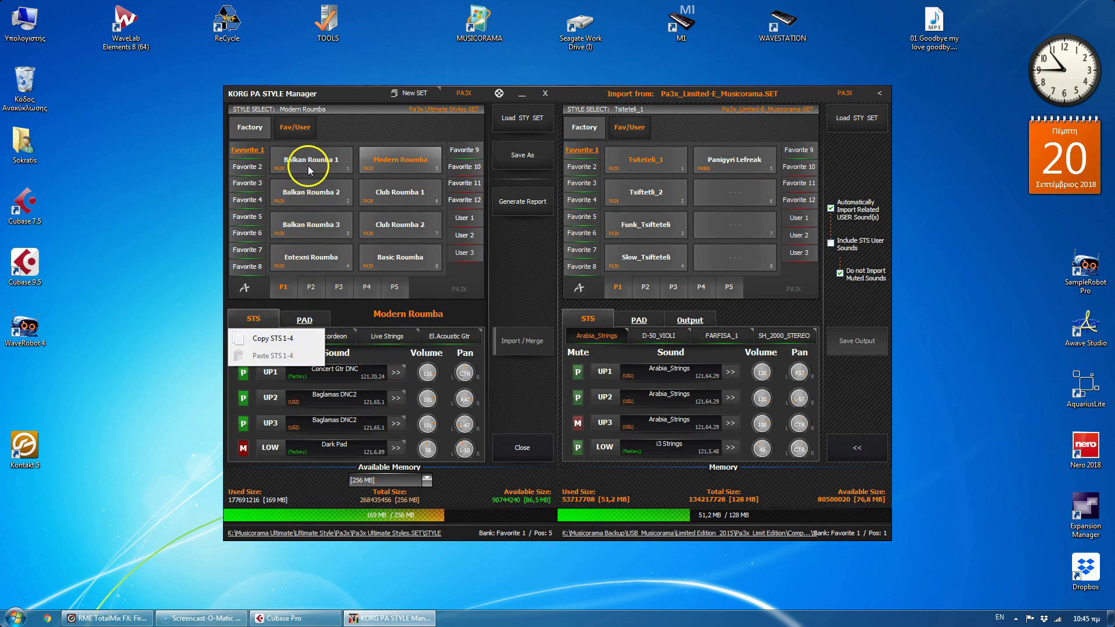
left_click(273, 338)
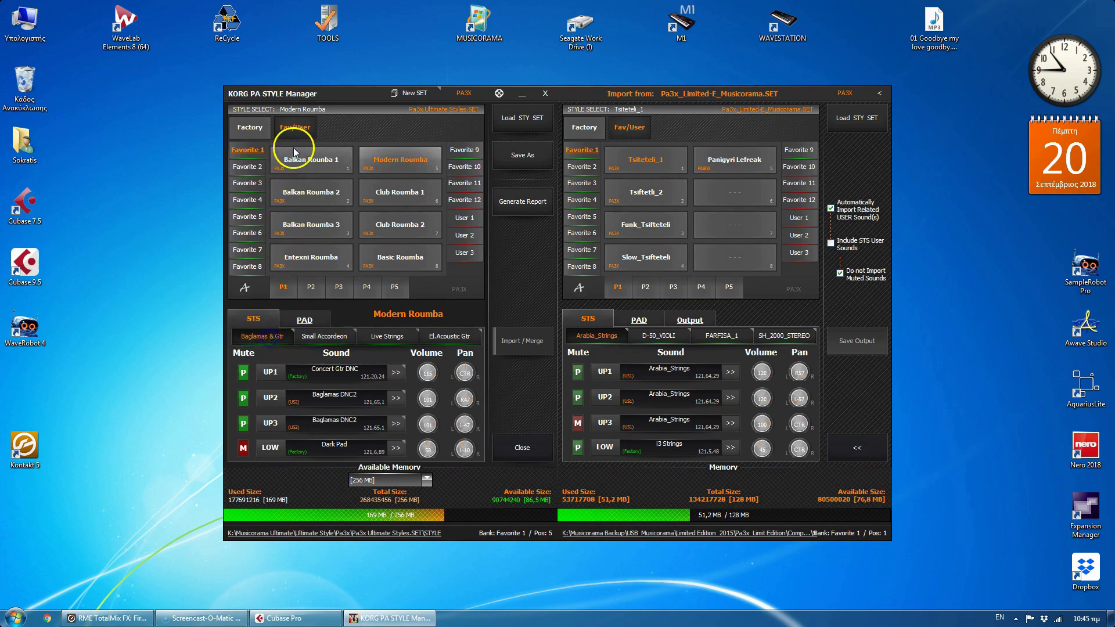
left_click(295, 153)
right_click(251, 318)
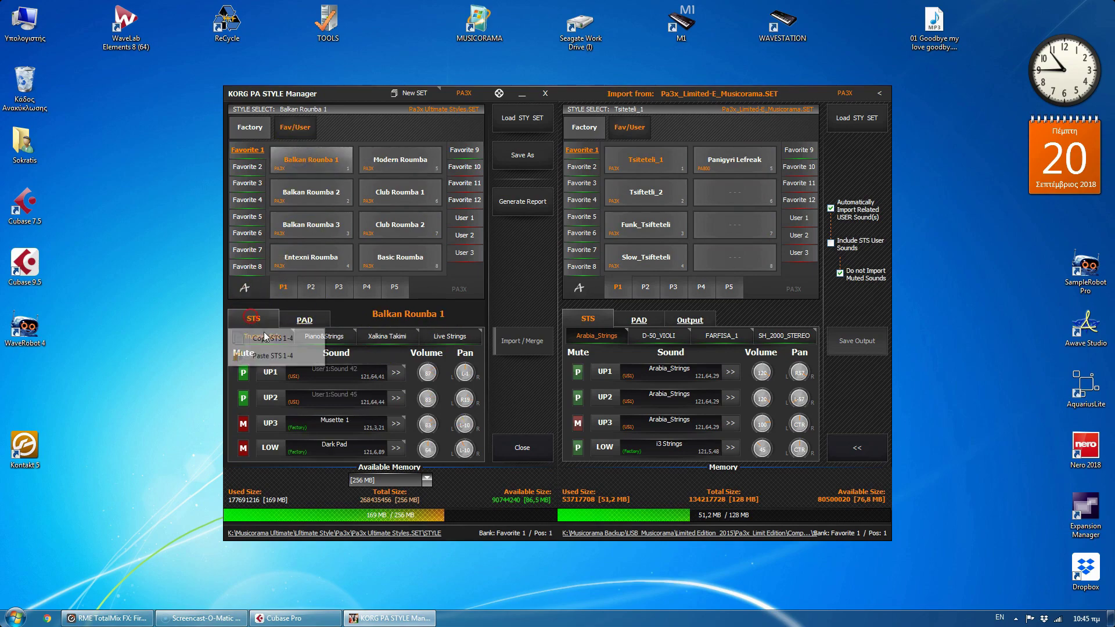
left_click(268, 355)
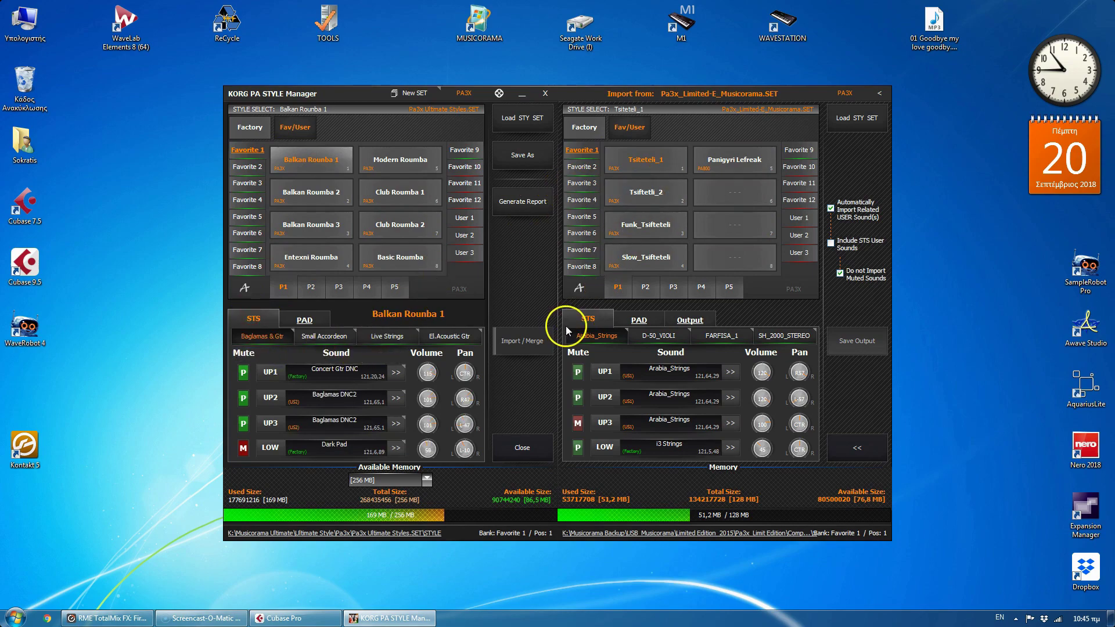
Select the New_Roumba style in the Favorite 2 bank of the import set.
right_click(587, 323)
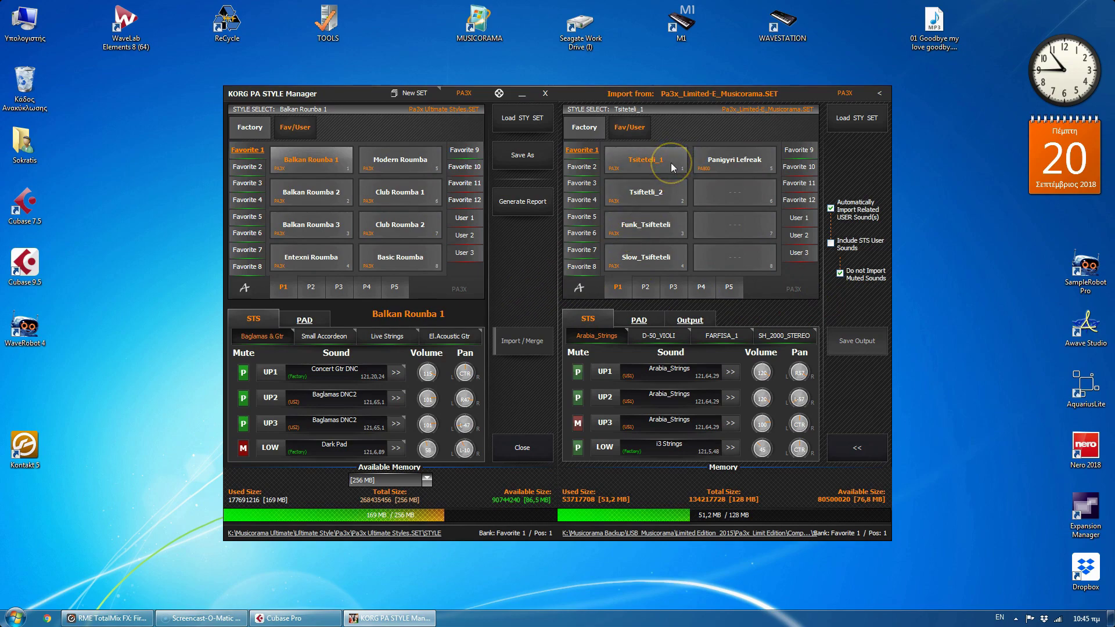
left_click(630, 161)
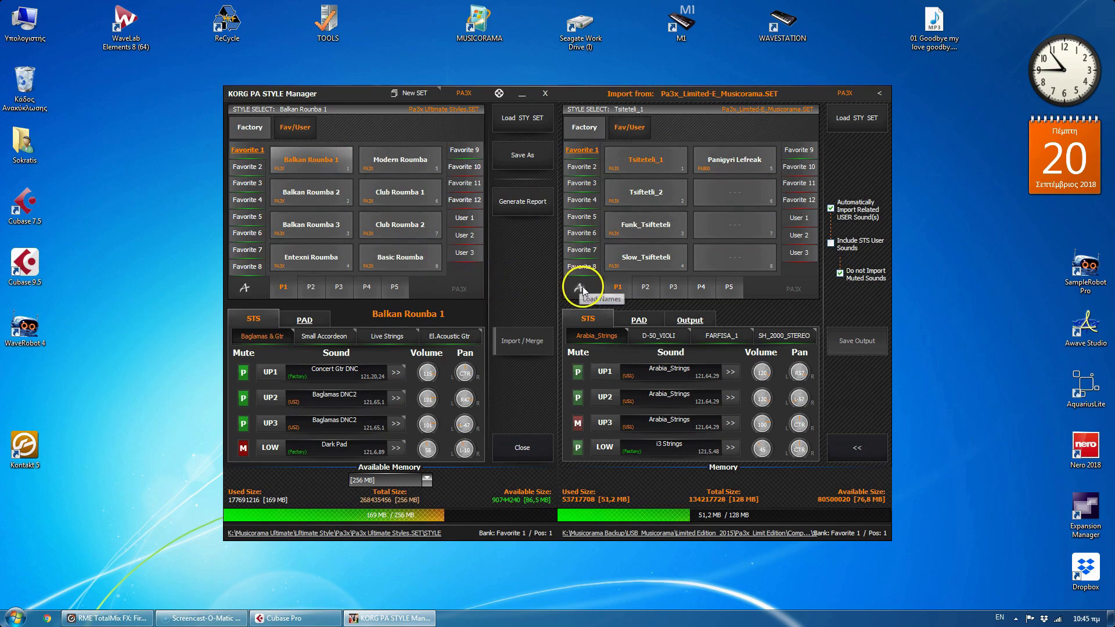
left_click(581, 166)
left_click(652, 162)
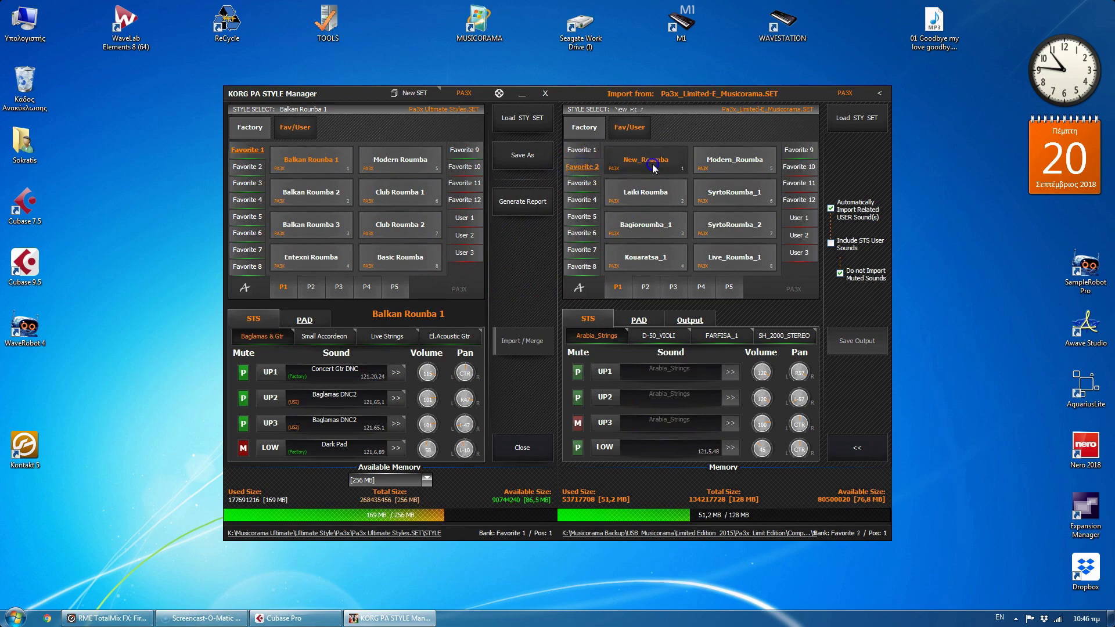
Copy New_Roumba's Arabia_Strings STS onto the Baglamas & Gtr STS of Balkan Rounba 1 without including STS user sounds.
right_click(595, 337)
left_click(599, 355)
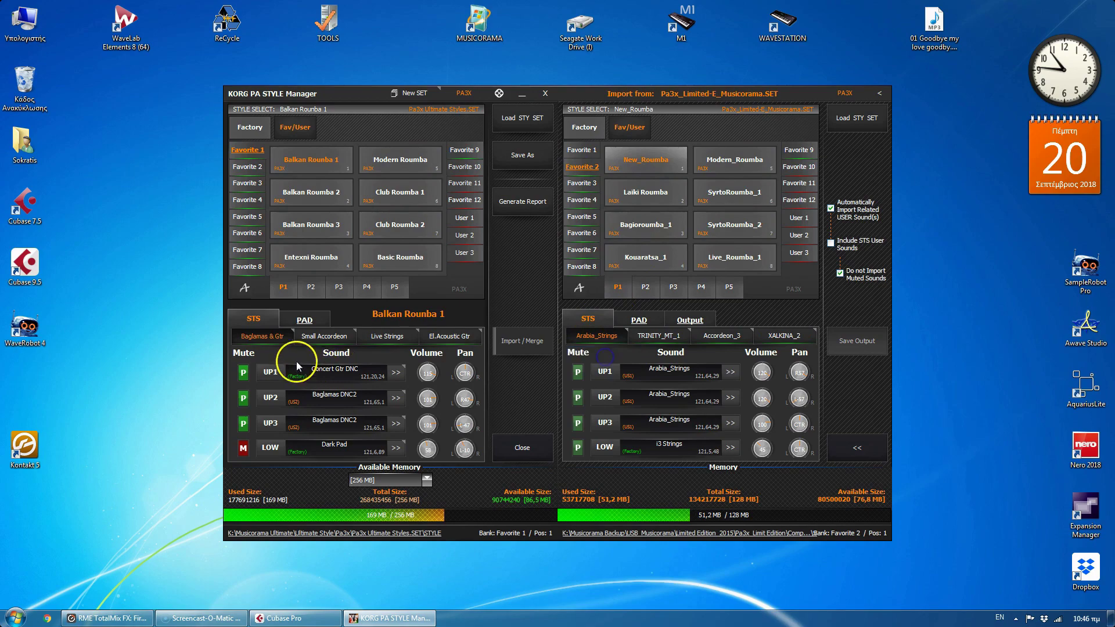
right_click(251, 335)
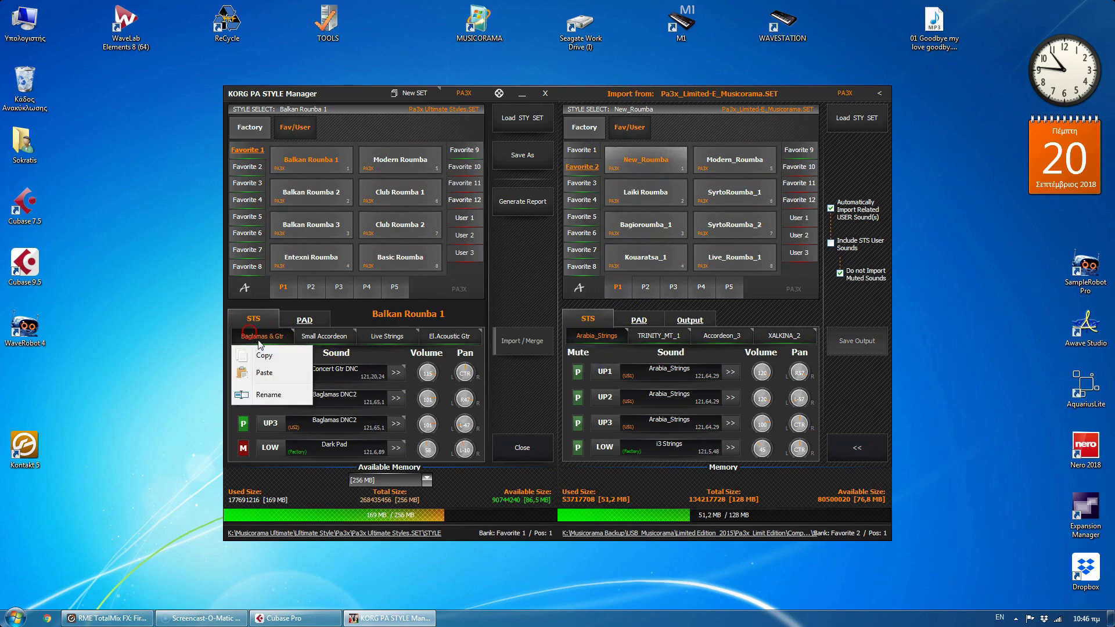
left_click(264, 372)
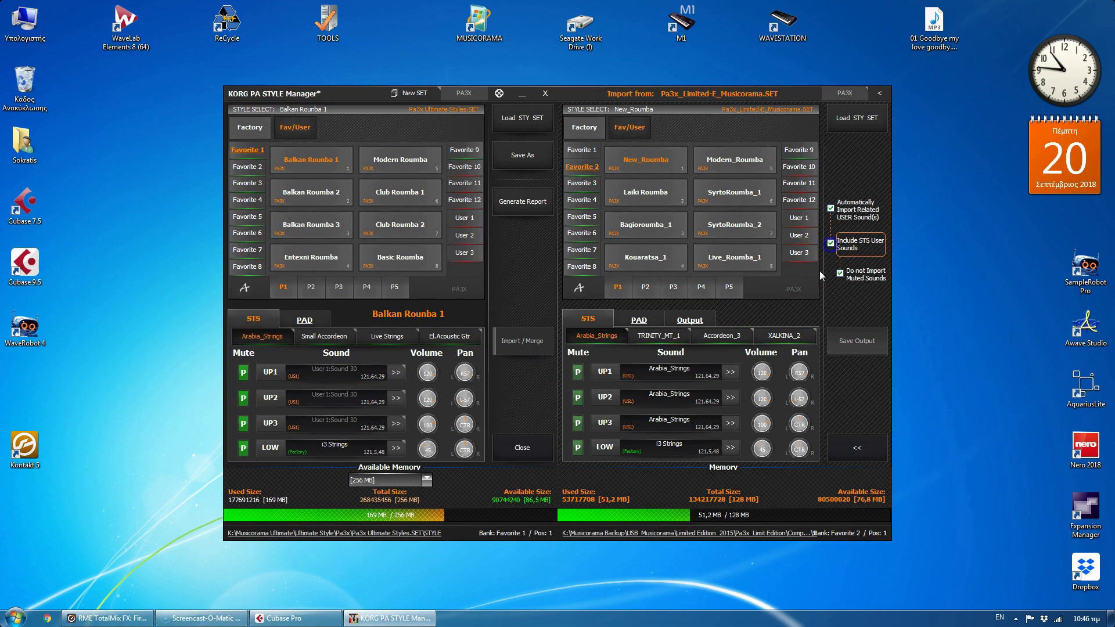
Enable Include STS User Sounds and paste New_Roumba's Arabia_Strings STS into the first STS of Balkan Rounba 1 again.
left_click(836, 248)
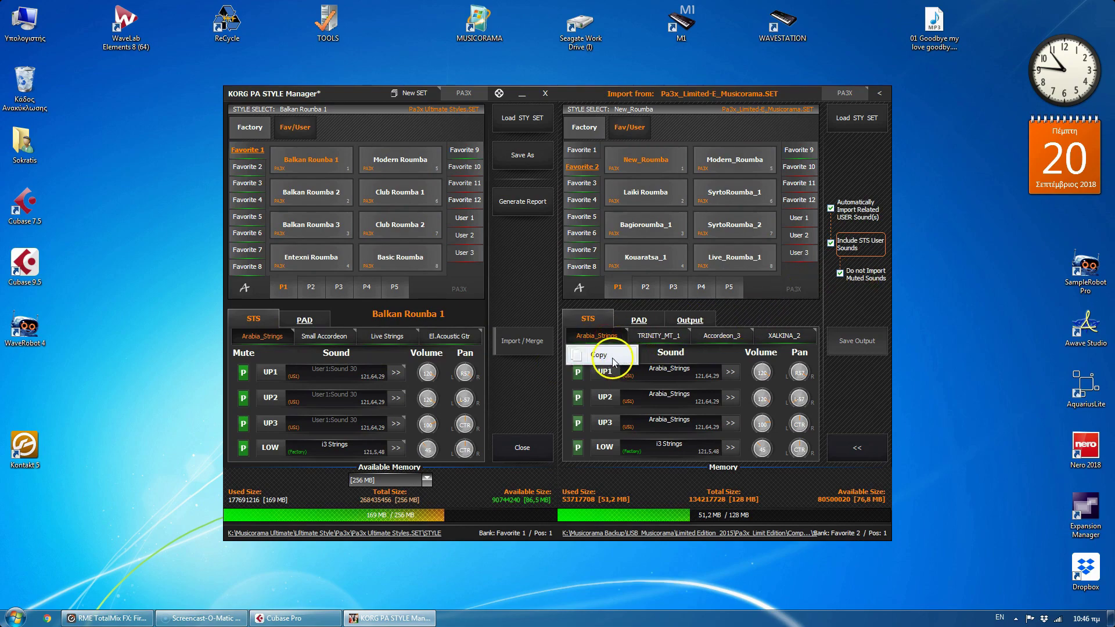
left_click(246, 336)
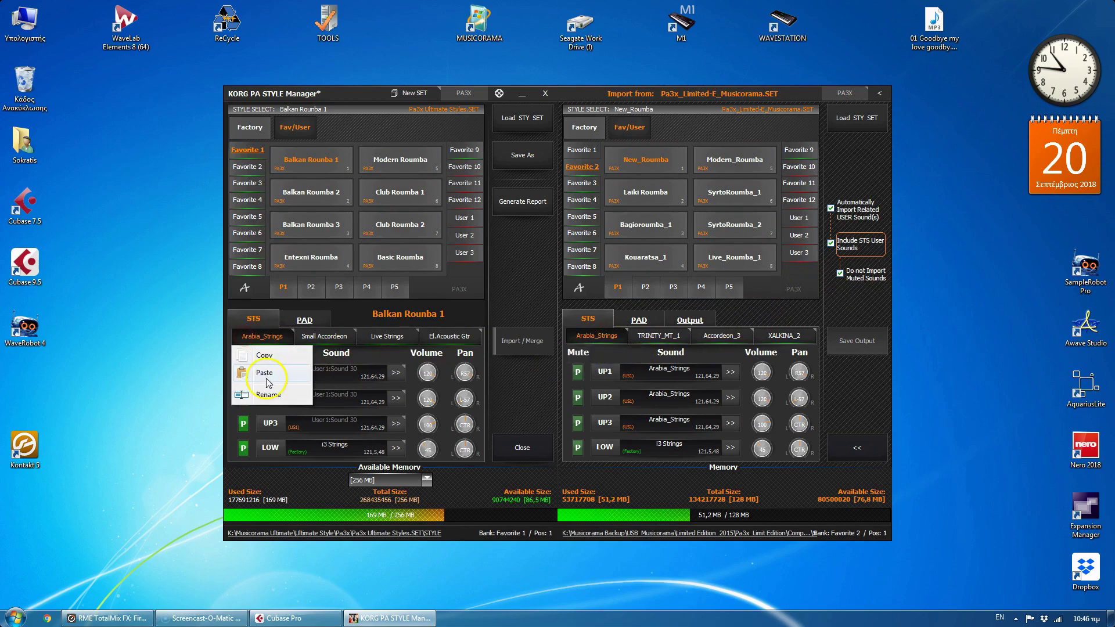
left_click(266, 378)
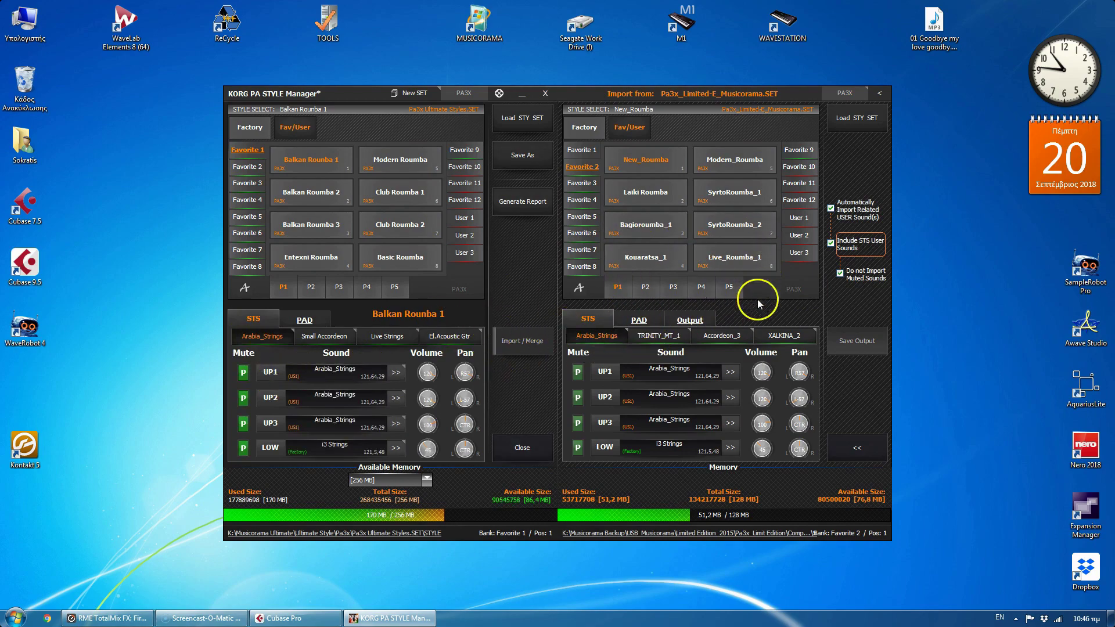
Copy New_Roumba's TRINITY_MT_1 STS over the Small Accordeon STS of Balkan Rounba 1.
left_click(649, 336)
right_click(649, 335)
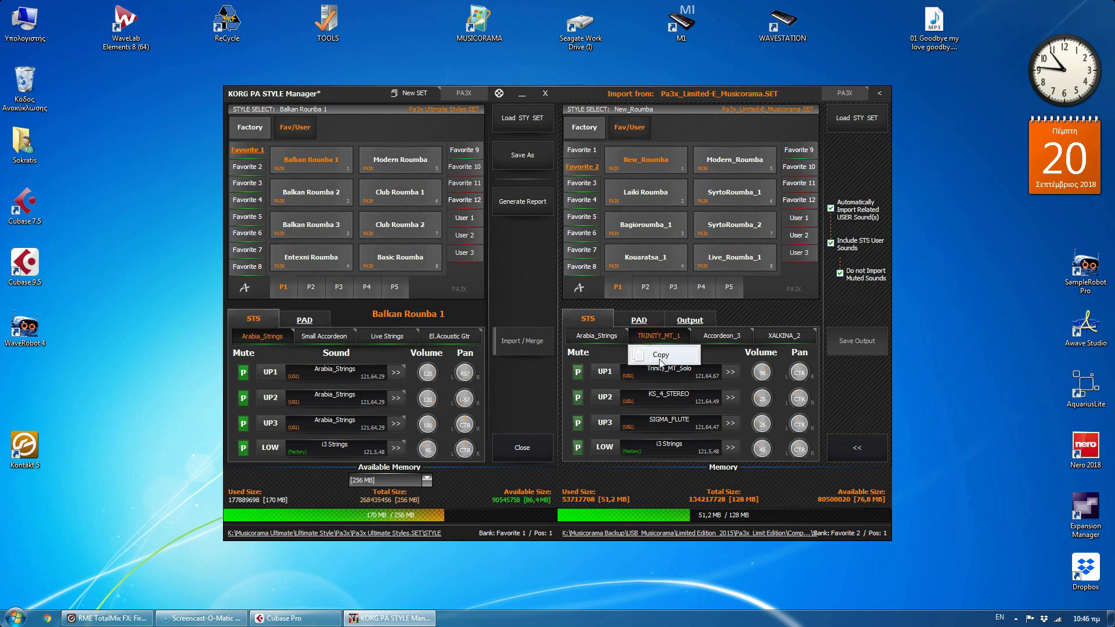
left_click(660, 357)
left_click(328, 336)
right_click(328, 337)
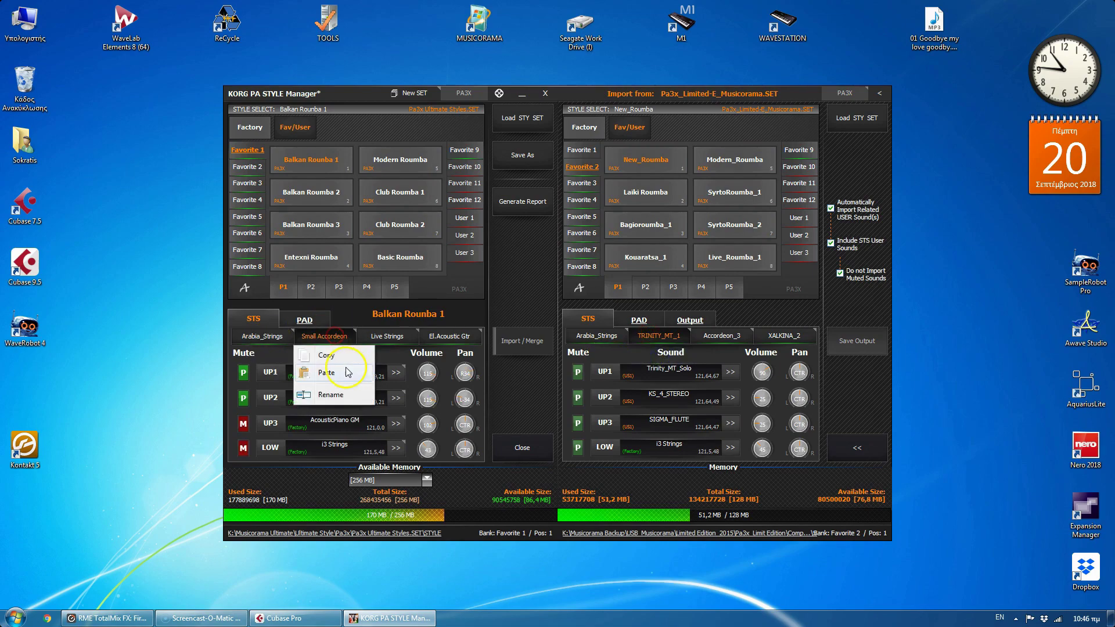
left_click(348, 373)
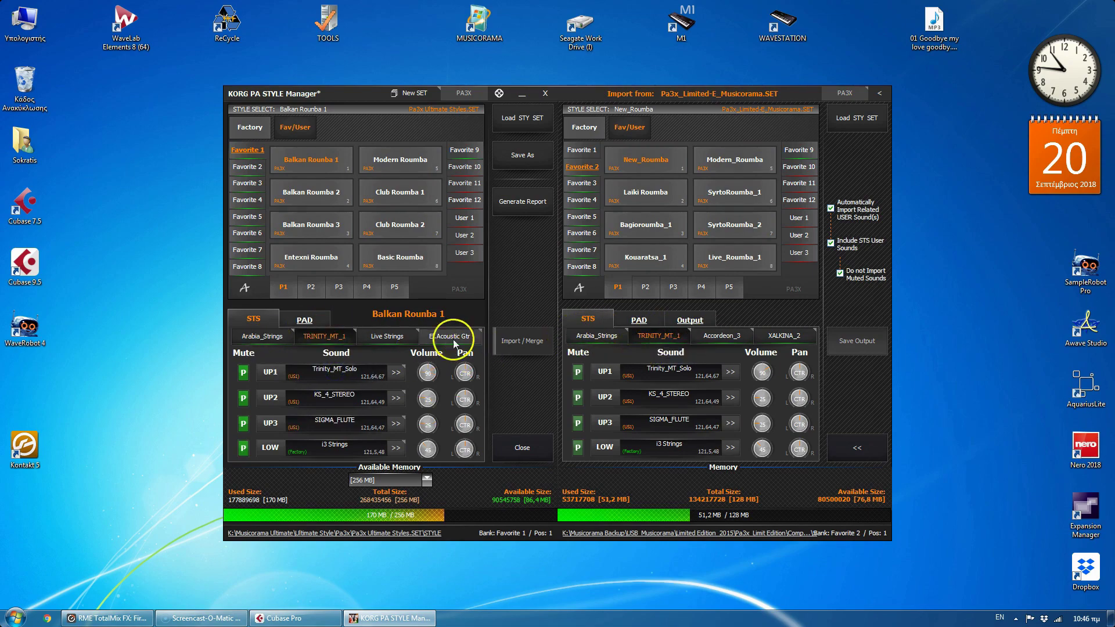
Replace the Live Strings STS of Balkan Rounba 1 with New_Roumba's Accordeon_3 STS.
left_click(387, 340)
left_click(723, 334)
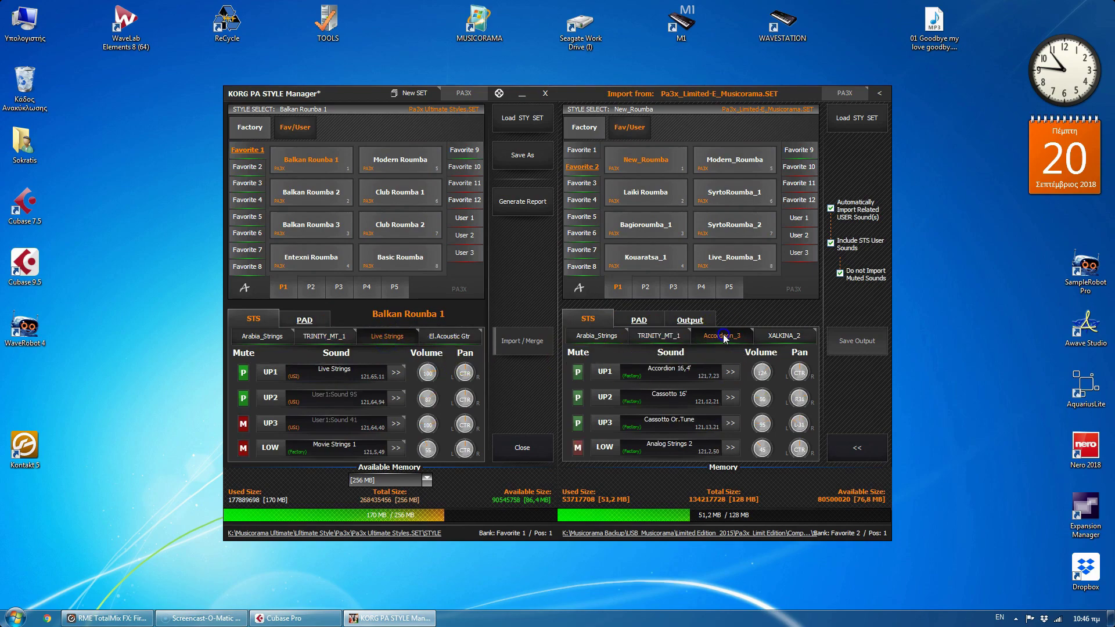
right_click(723, 335)
left_click(730, 355)
right_click(403, 336)
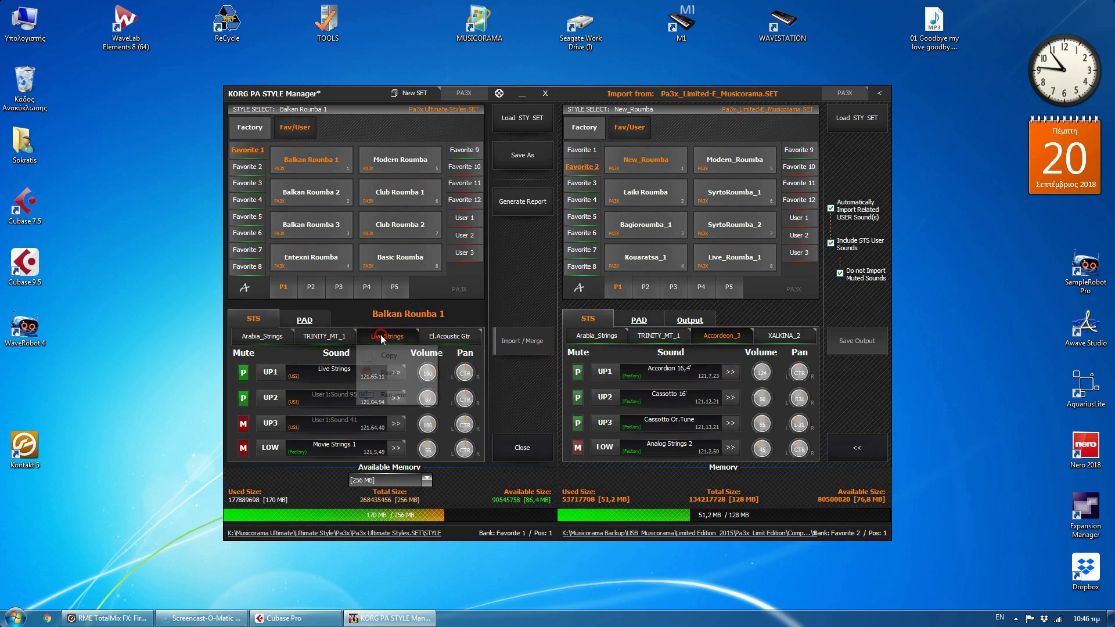
left_click(387, 371)
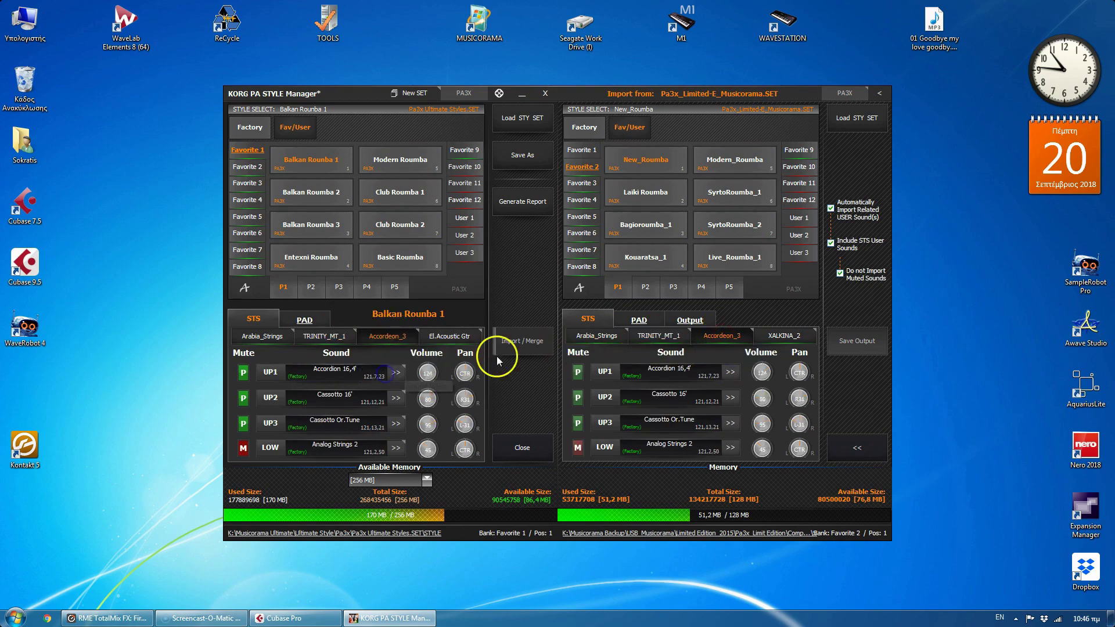
Copy New_Roumba's XALKINA_2 STS over the El.Acoustic Gtr STS of Balkan Rounba 1.
left_click(775, 337)
right_click(776, 337)
left_click(784, 356)
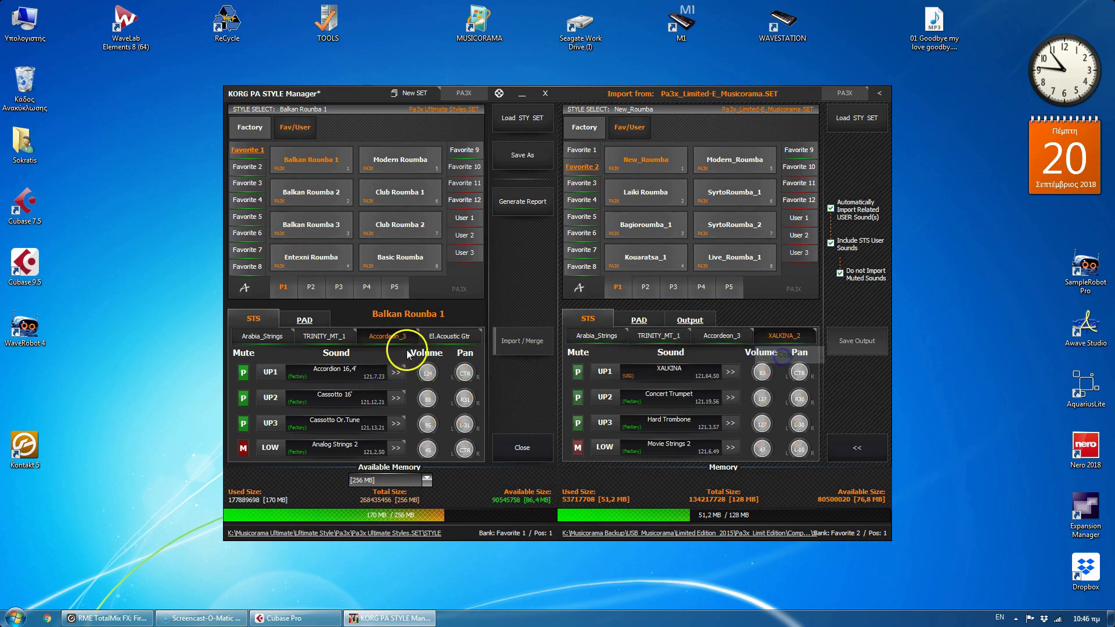
right_click(449, 339)
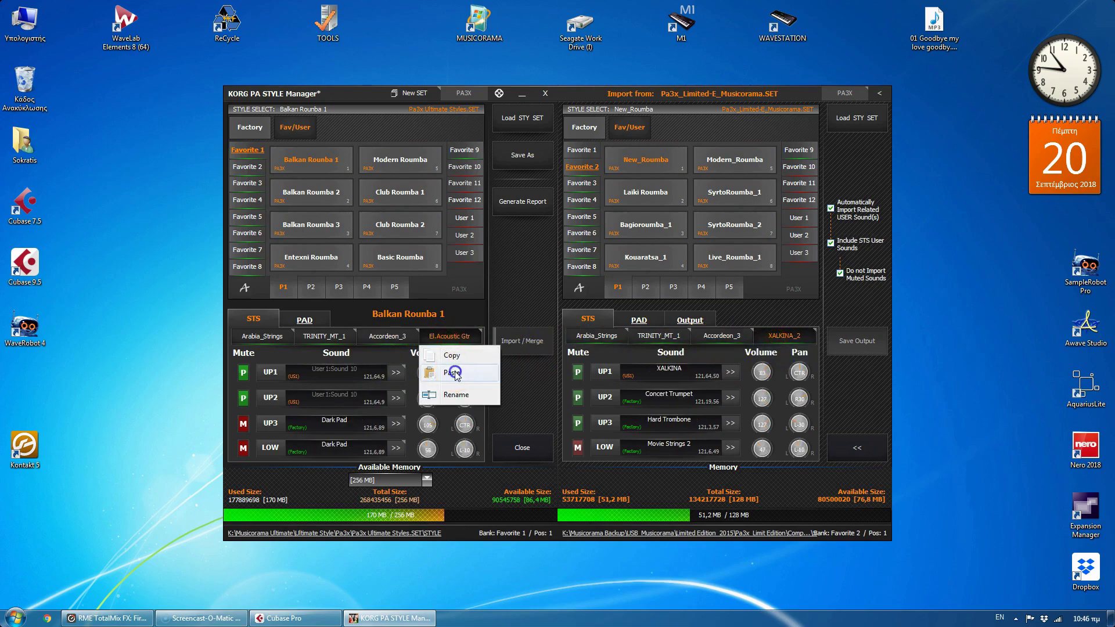
left_click(465, 369)
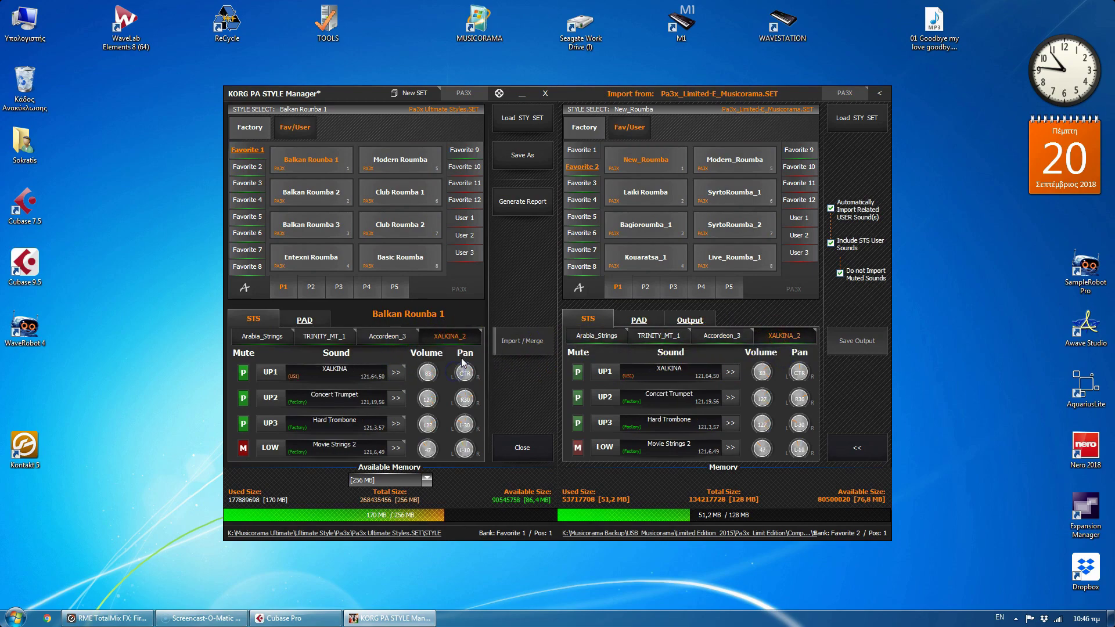
Compare Balkan Roumba 2 with Balkan Rounba 1 and review the STS copied into Balkan Rounba 1.
left_click(329, 195)
left_click(311, 163)
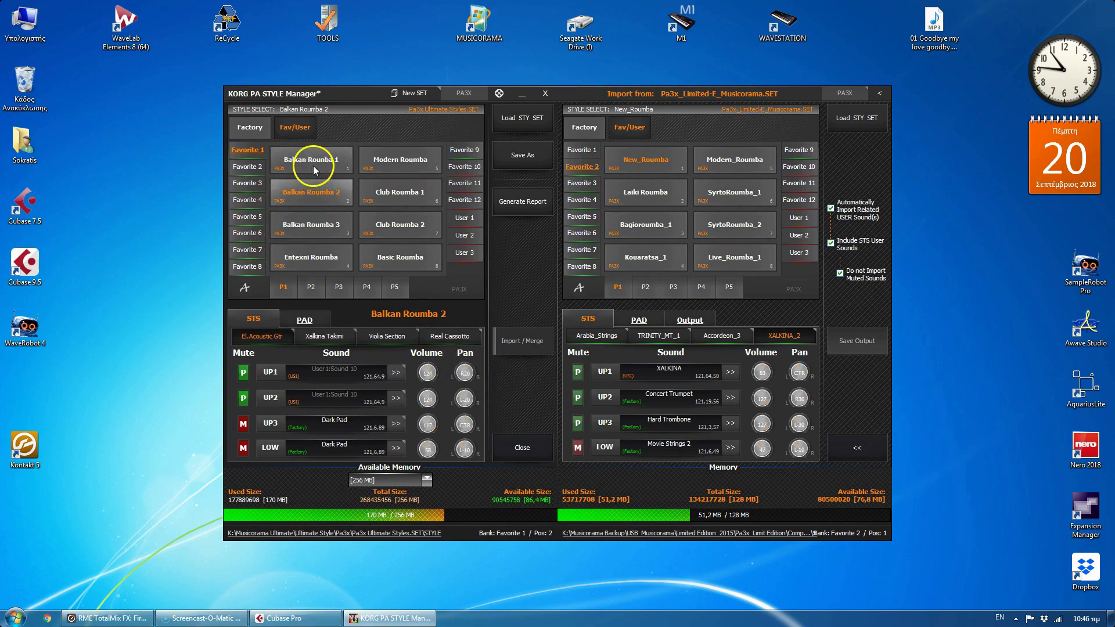
left_click(322, 335)
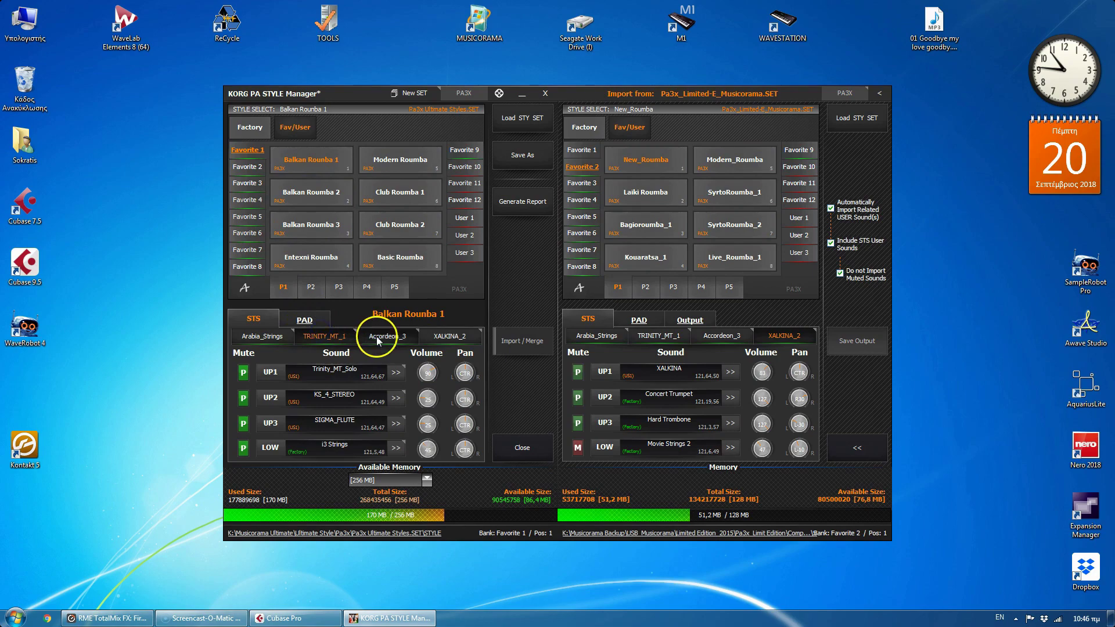
left_click(262, 336)
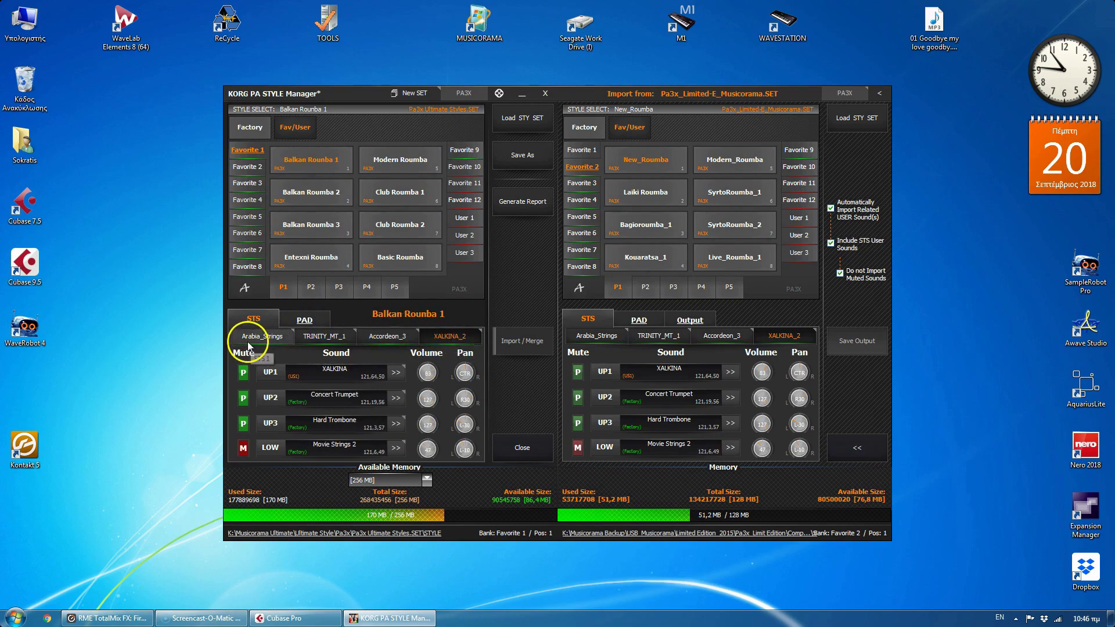
Select Balkan Roumba 2 as the target style and Laiki Roumba as the source style in the import set.
left_click(309, 192)
left_click(629, 193)
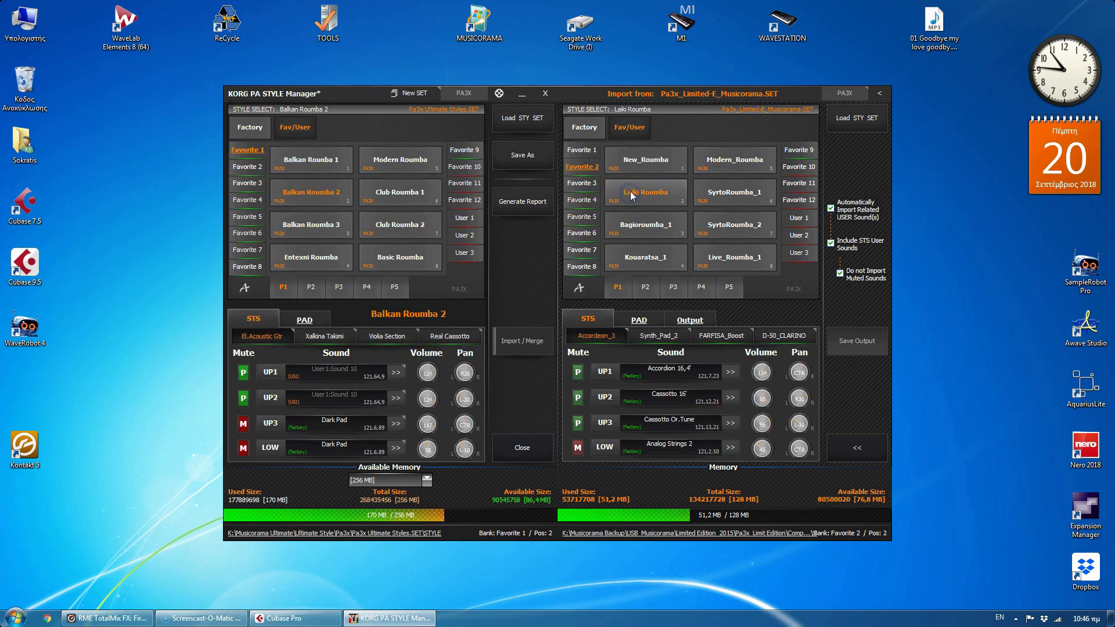
Try to copy the Laiki Roumba style and paste it onto the El.Acoustic Gtr STS of Balkan Roumba 2.
right_click(643, 194)
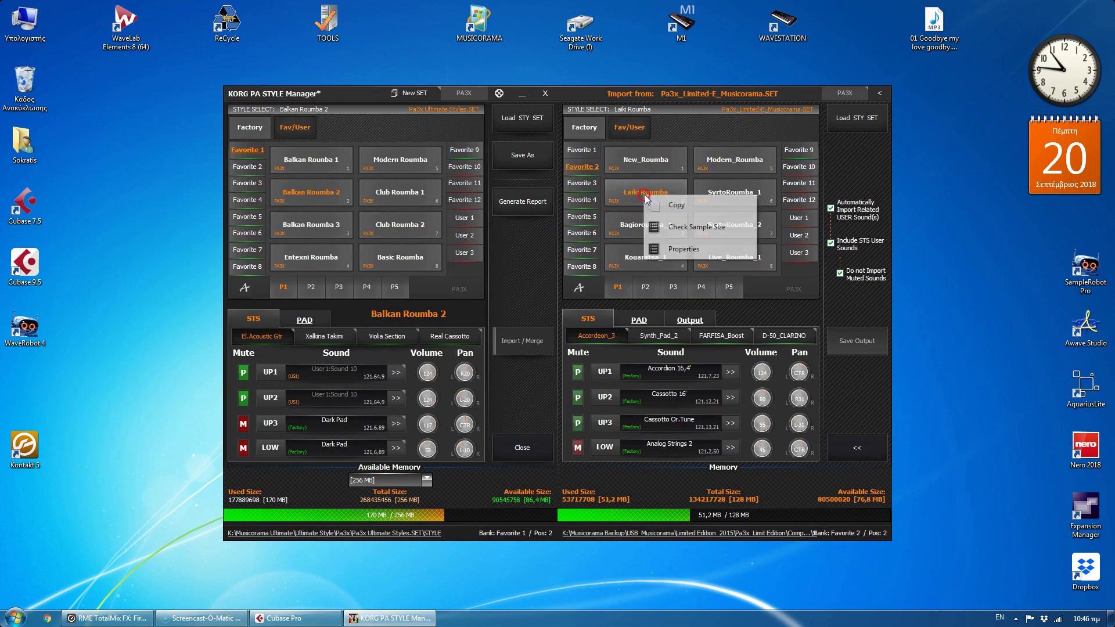
left_click(678, 205)
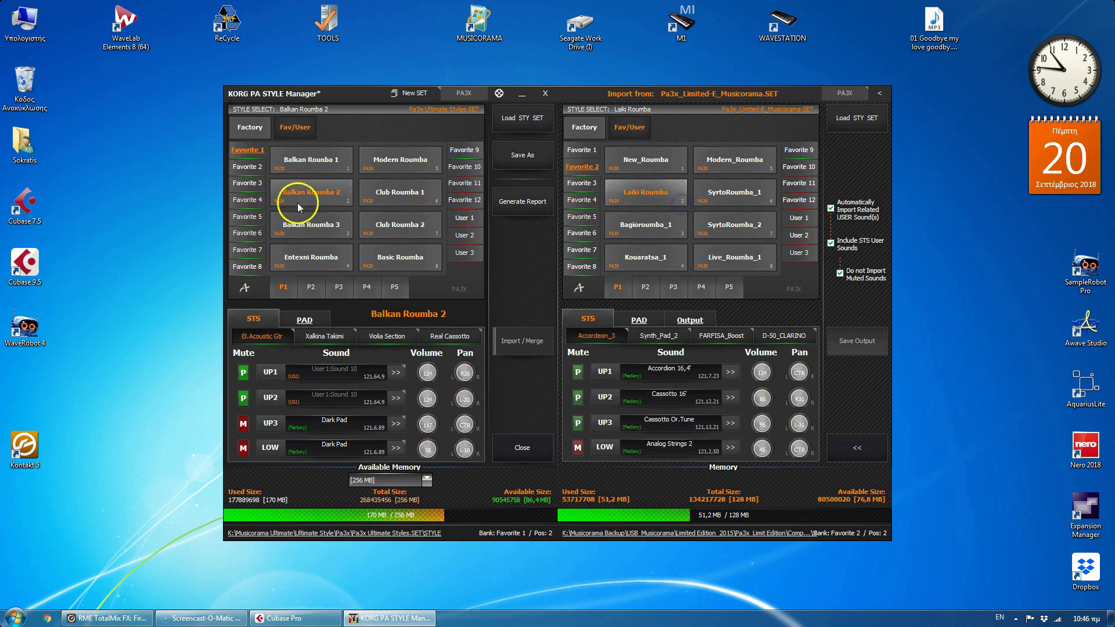
right_click(264, 335)
left_click(283, 371)
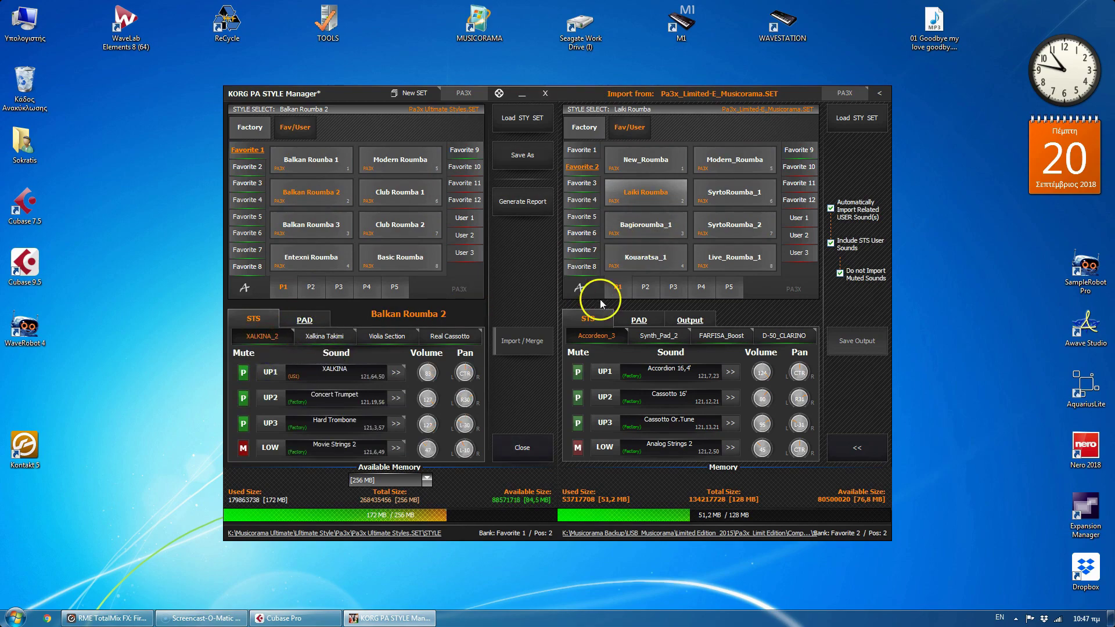
Copy Laiki Roumba's Accordeon_3 STS over the first STS of Balkan Roumba 2.
right_click(598, 333)
left_click(604, 353)
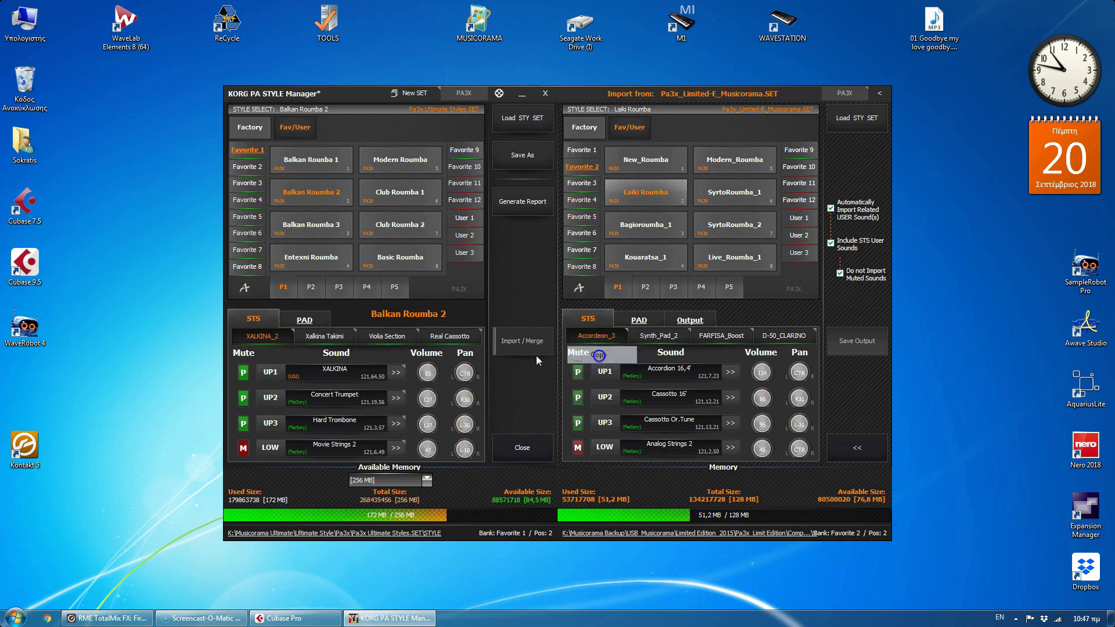
right_click(260, 337)
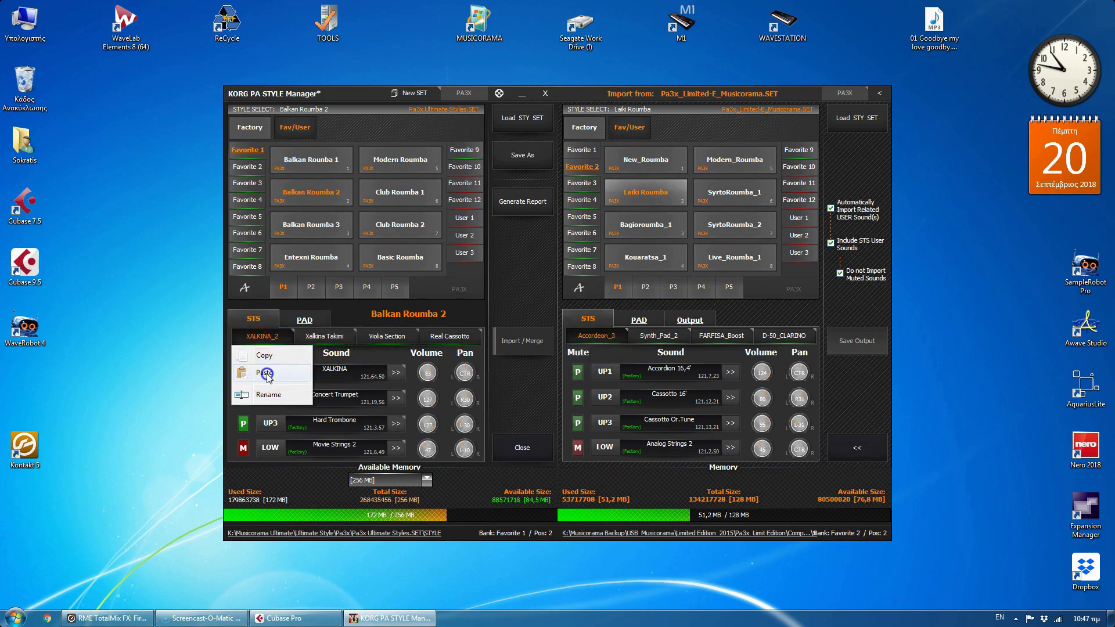
left_click(272, 384)
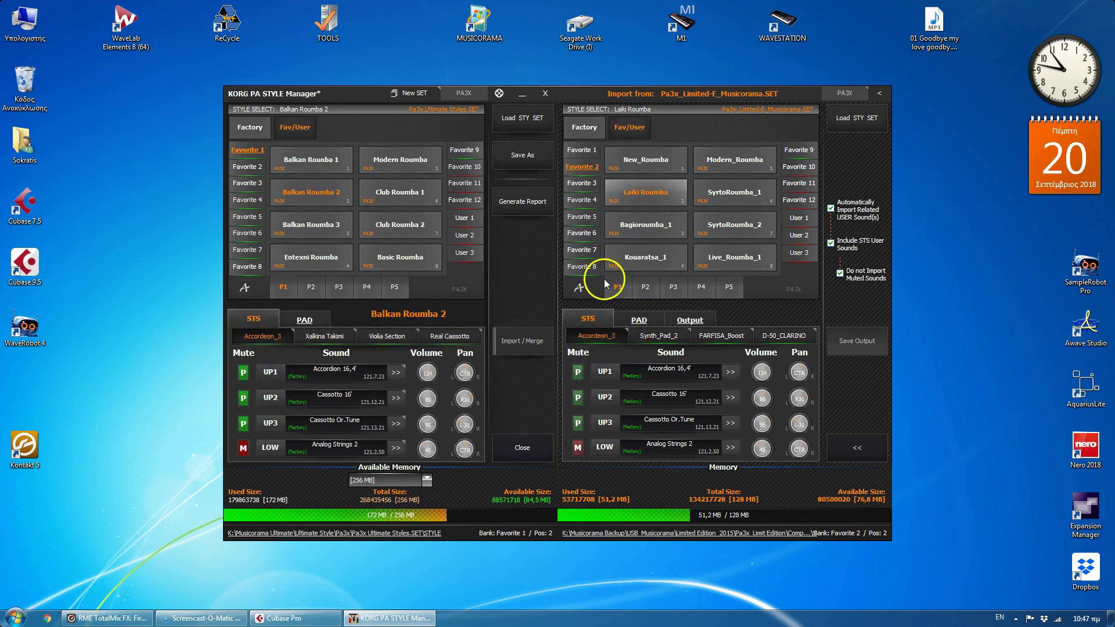
Replace the Xalkina Takimi STS of Balkan Roumba 2 with Laiki Roumba's Synth_Pad_2 STS.
left_click(656, 336)
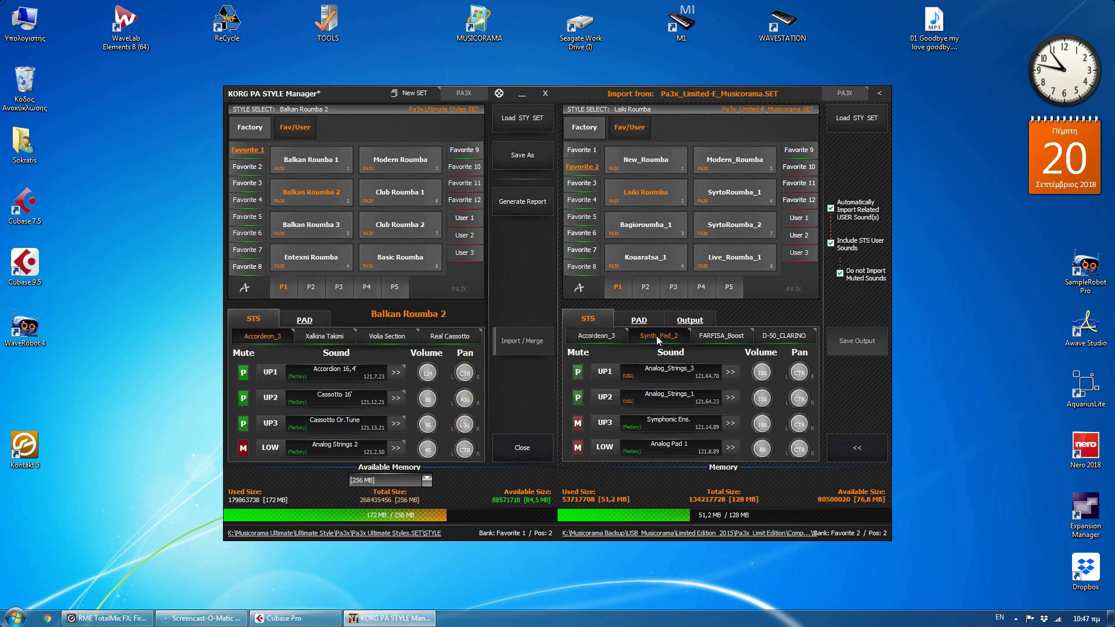
right_click(656, 336)
left_click(660, 355)
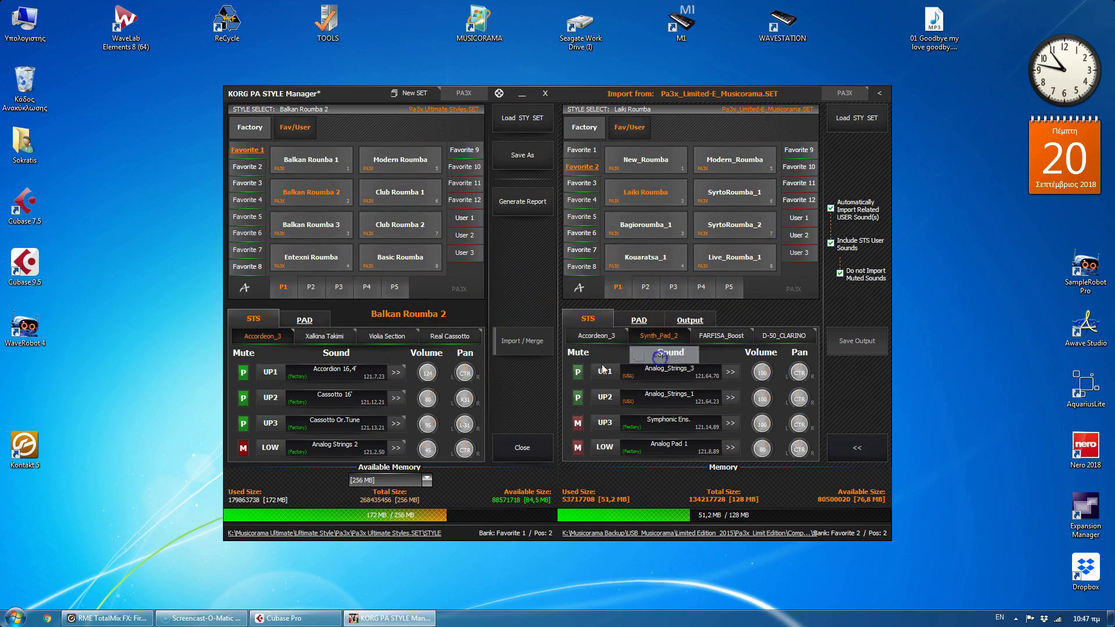
left_click(326, 336)
right_click(326, 338)
left_click(314, 367)
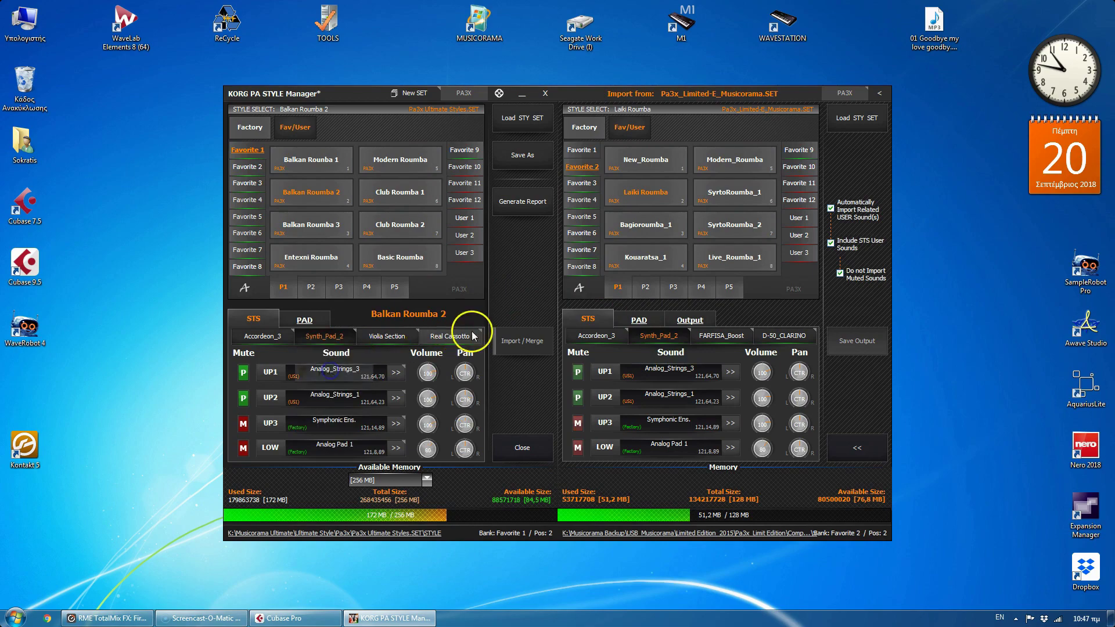
Copy Laiki Roumba's FARFISA_Boost STS over the third STS of Balkan Roumba 2.
left_click(720, 336)
right_click(720, 336)
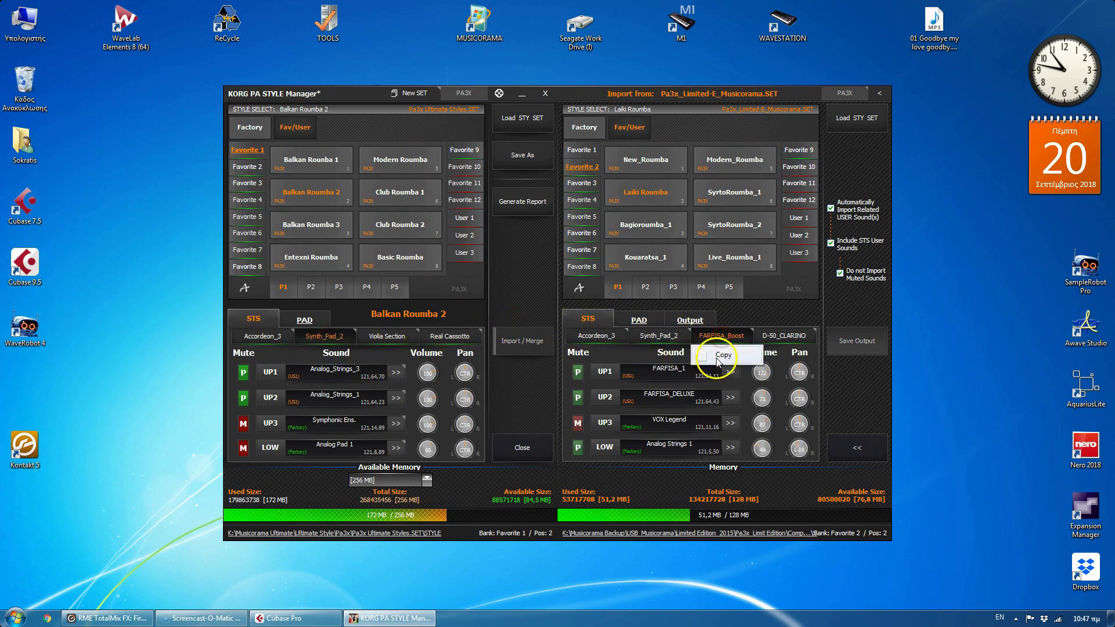
left_click(717, 356)
left_click(372, 336)
right_click(374, 337)
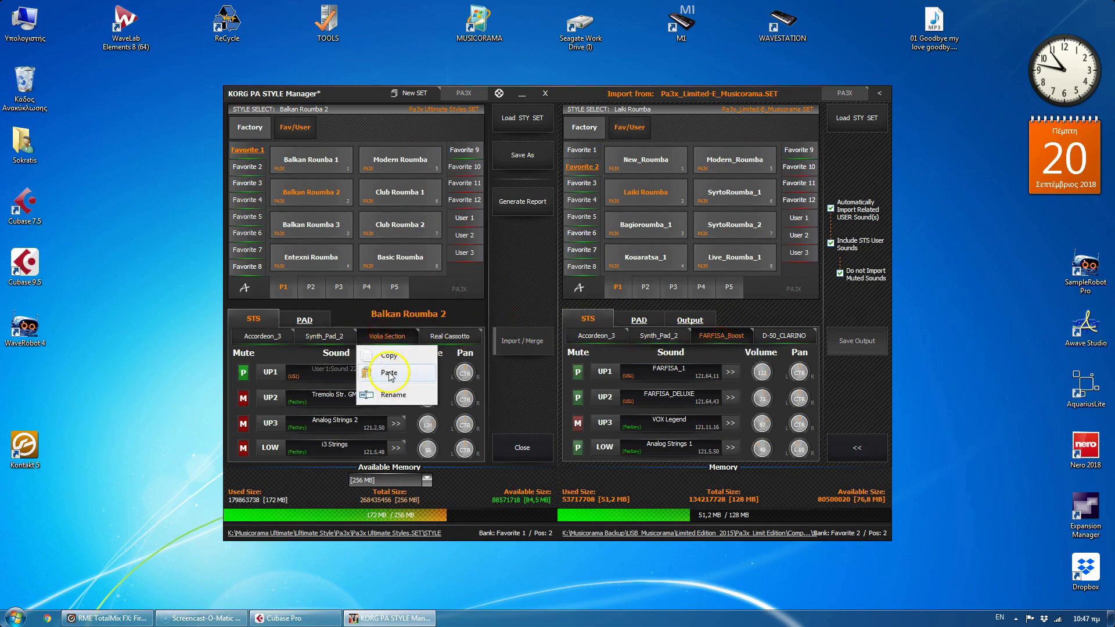
left_click(388, 372)
right_click(374, 336)
left_click(386, 393)
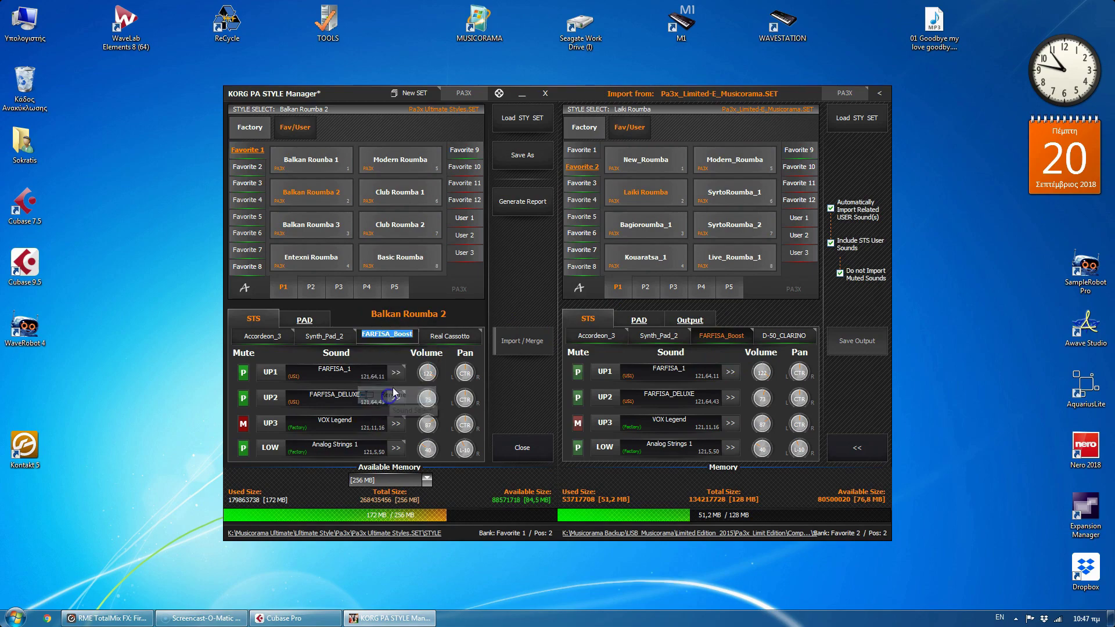
left_click(410, 334)
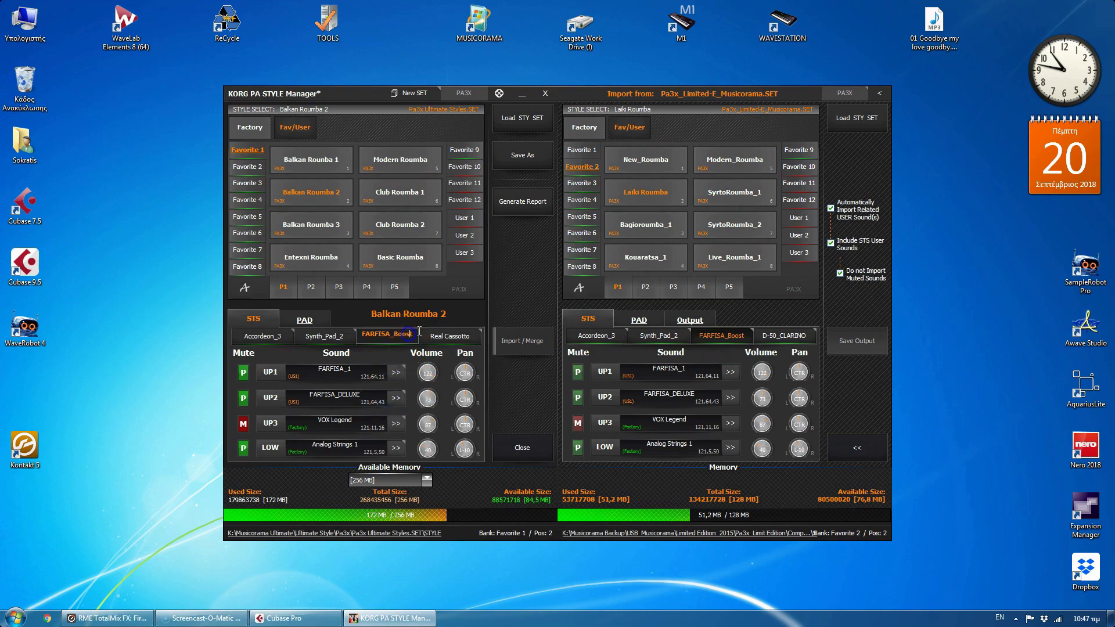
Replace the Real Cassotto STS of Balkan Roumba 2 with Laiki Roumba's D-50_CLARINO STS.
left_click(454, 335)
left_click(796, 335)
right_click(795, 336)
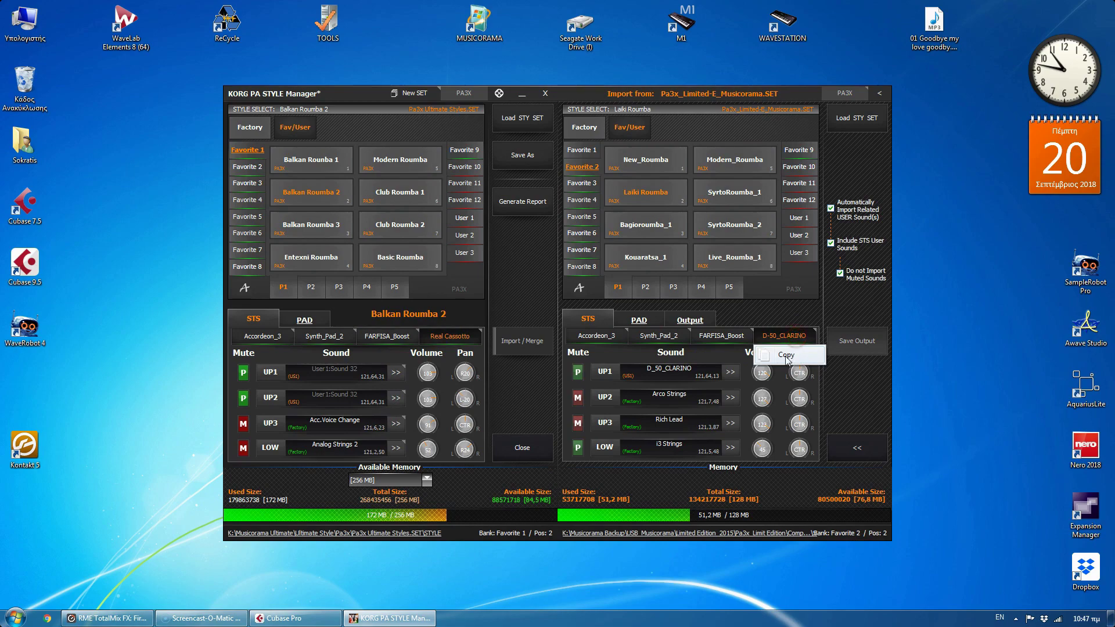
left_click(786, 354)
right_click(461, 335)
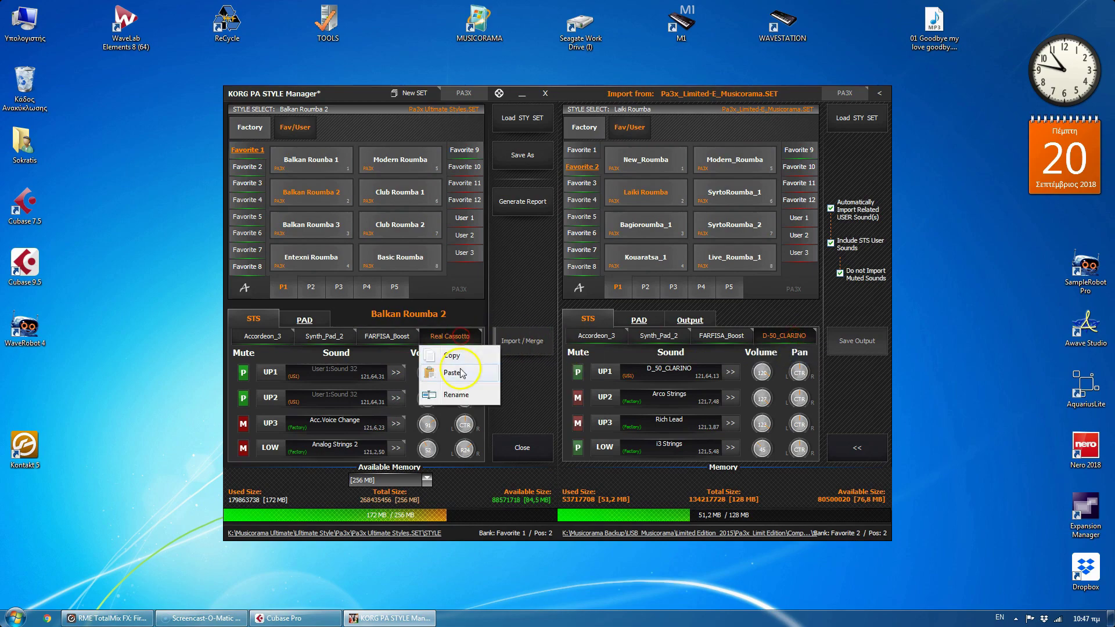
left_click(459, 375)
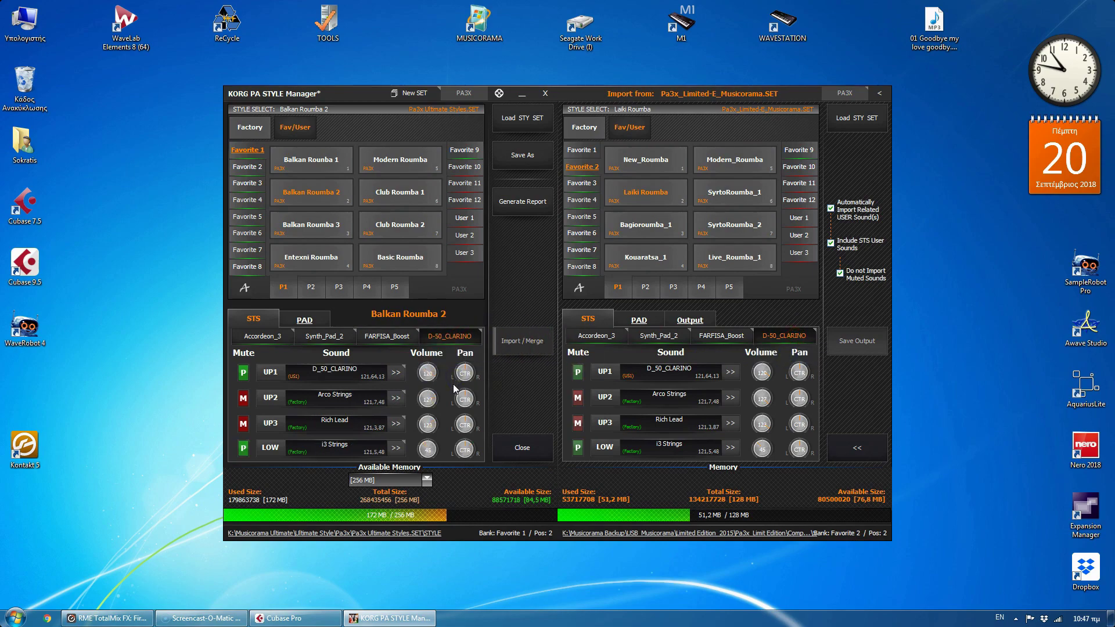
Check the memory usage and the first STS of Balkan Roumba 2.
left_click(418, 499)
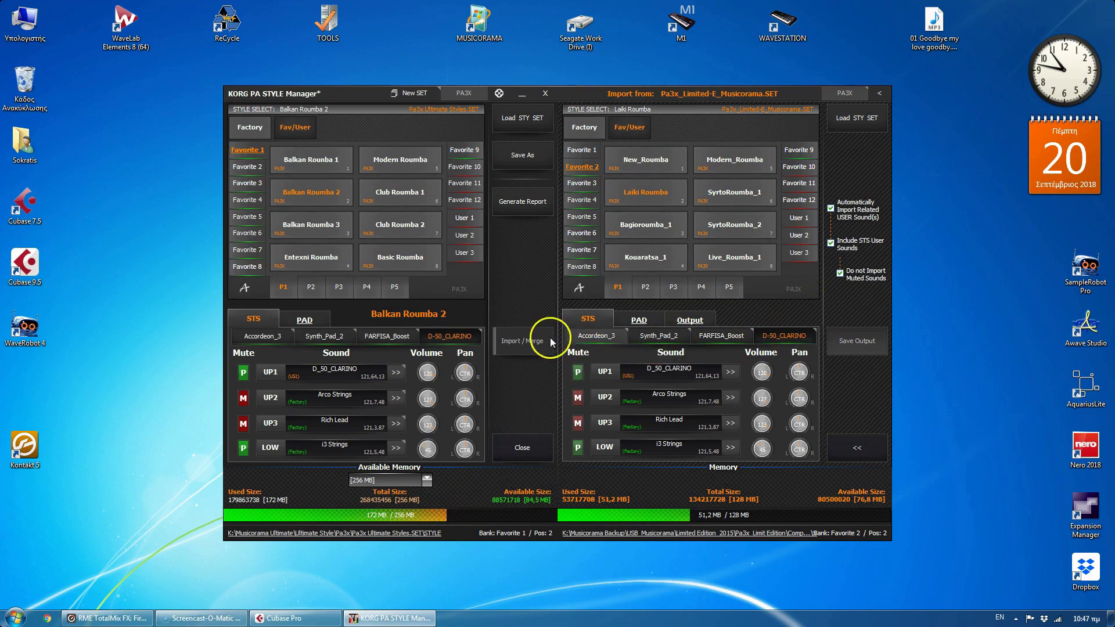
left_click(260, 338)
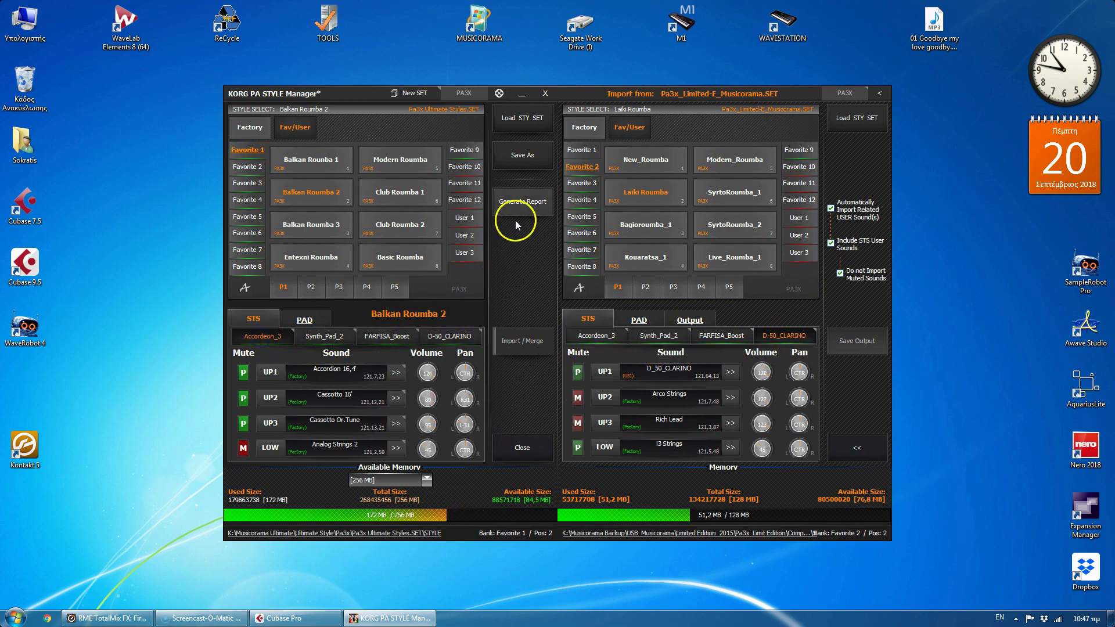
Review the Save SET As export options and the available save folders without saving the set.
left_click(520, 155)
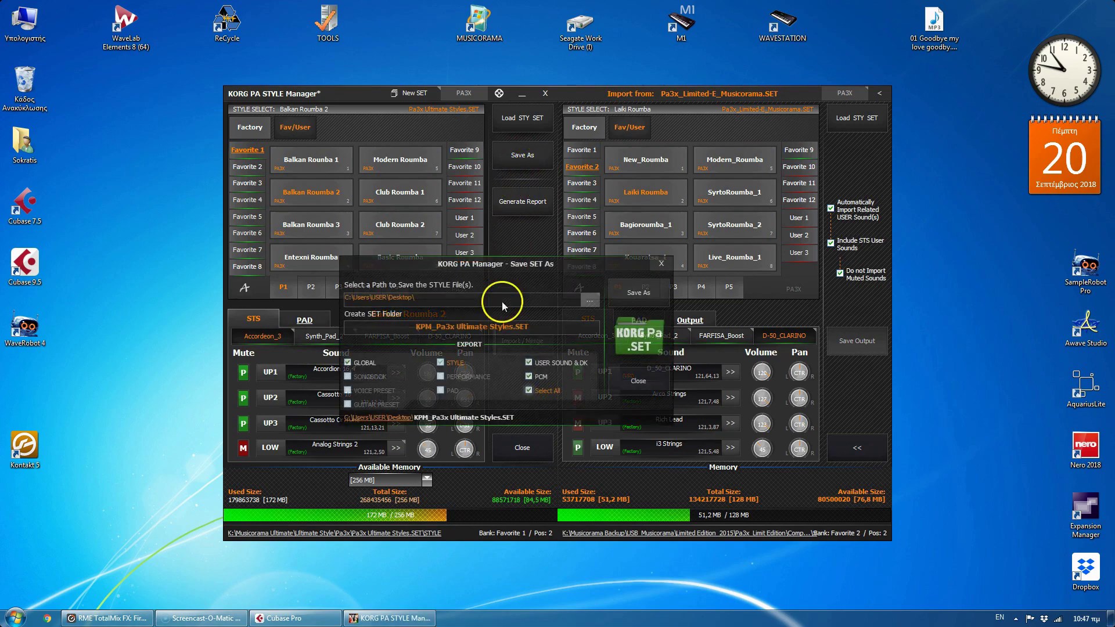
left_click(587, 297)
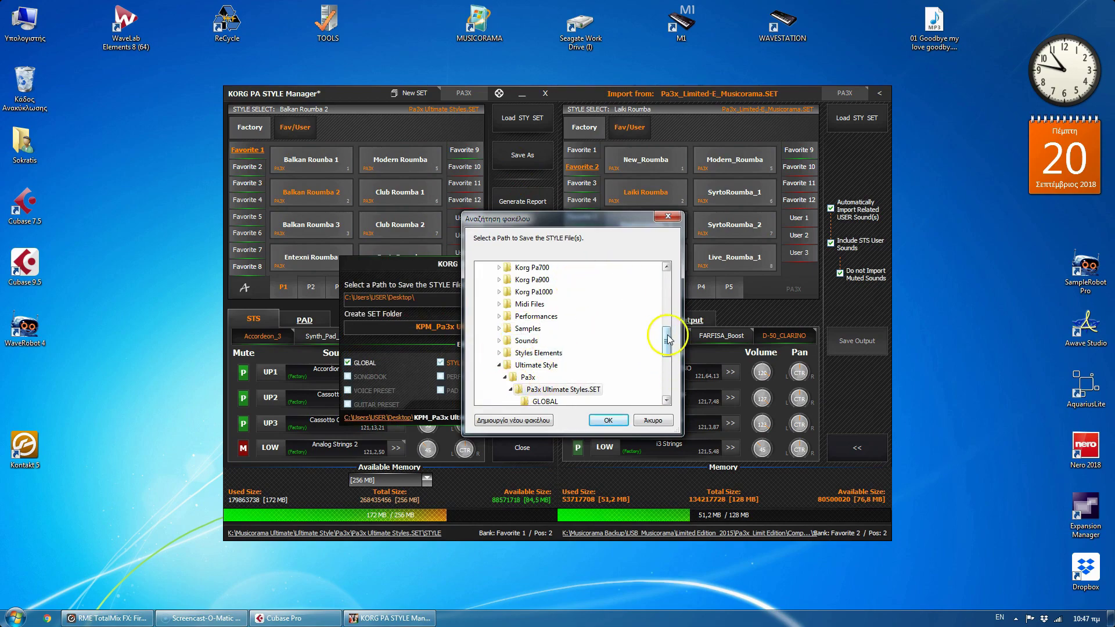
mouse_move(668, 339)
left_mouse_down()
mouse_move(667, 289)
mouse_move(667, 354)
left_mouse_up()
left_click(654, 422)
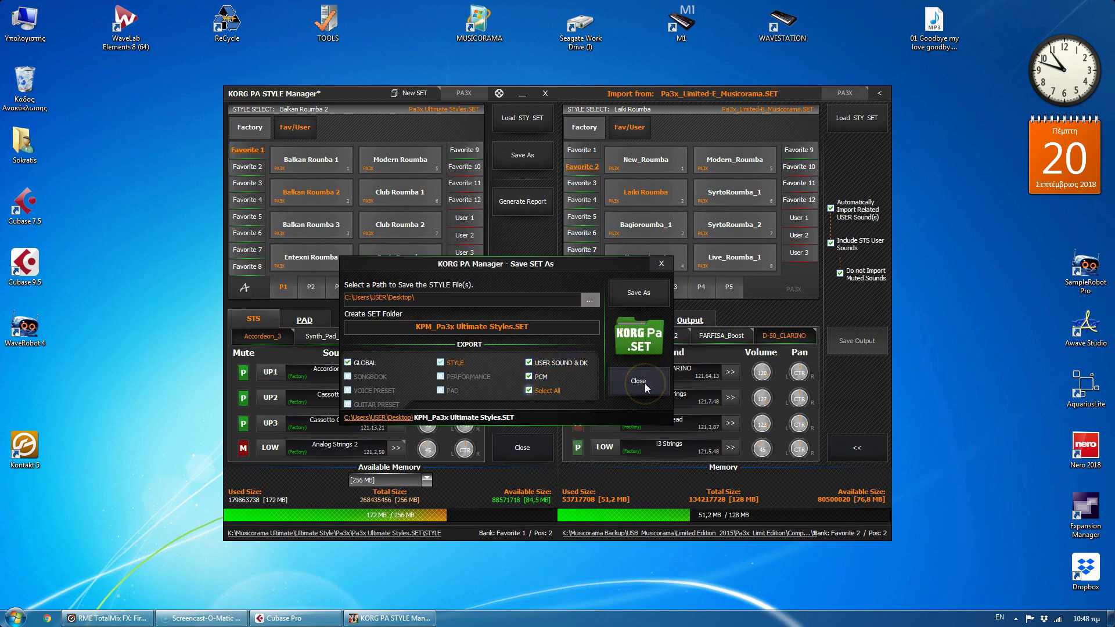
left_click(644, 383)
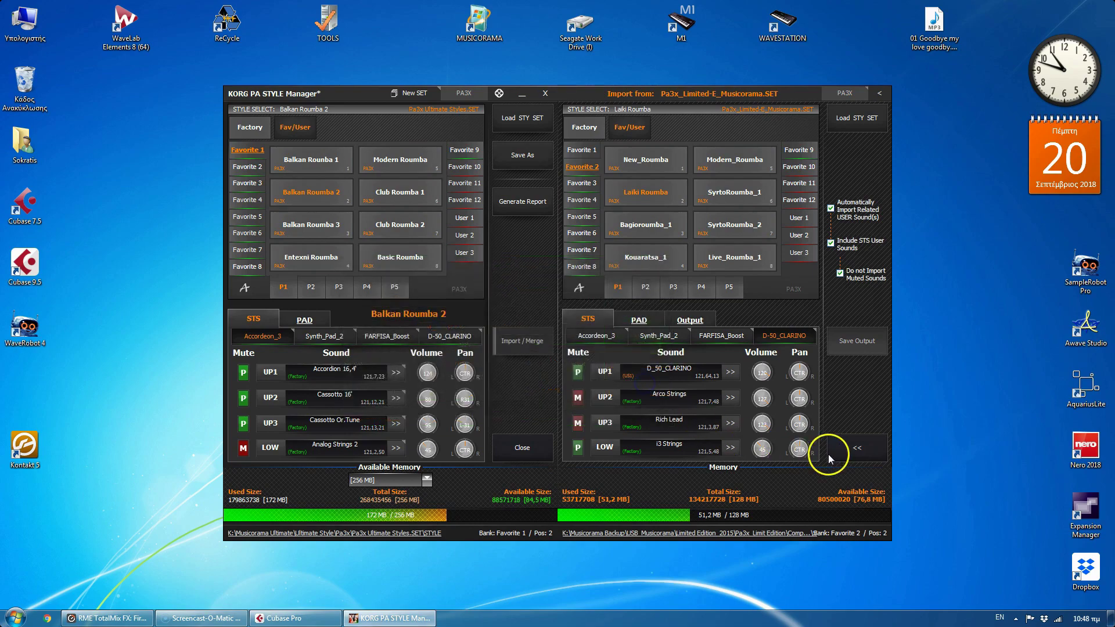
Close the import set view and exit the Style Manager to the main manager selection.
left_click(859, 448)
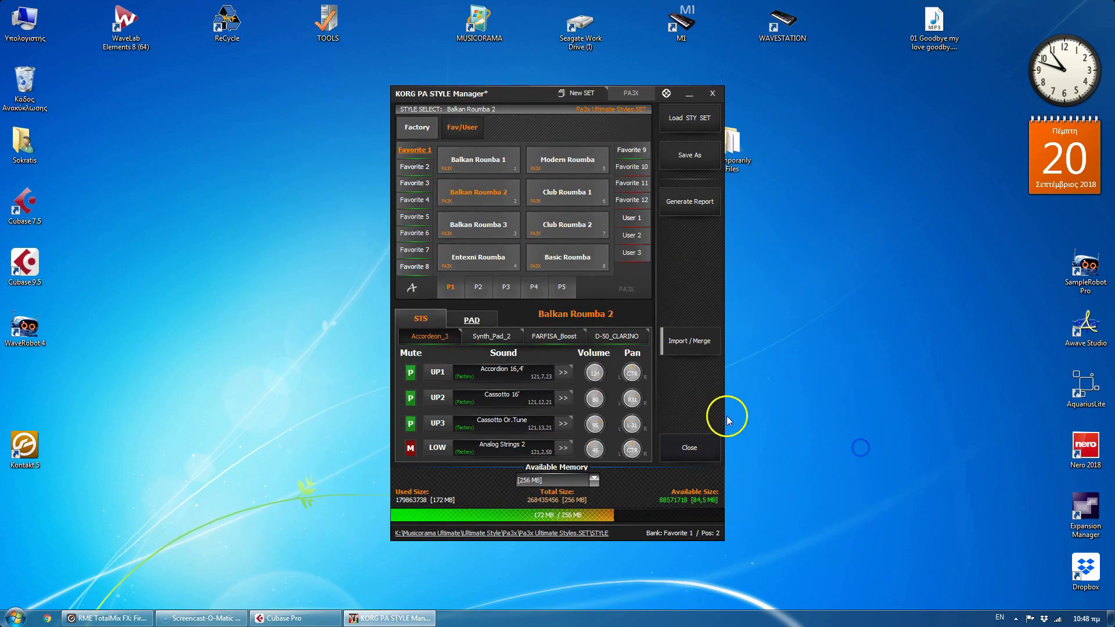
left_click(702, 448)
left_click(600, 350)
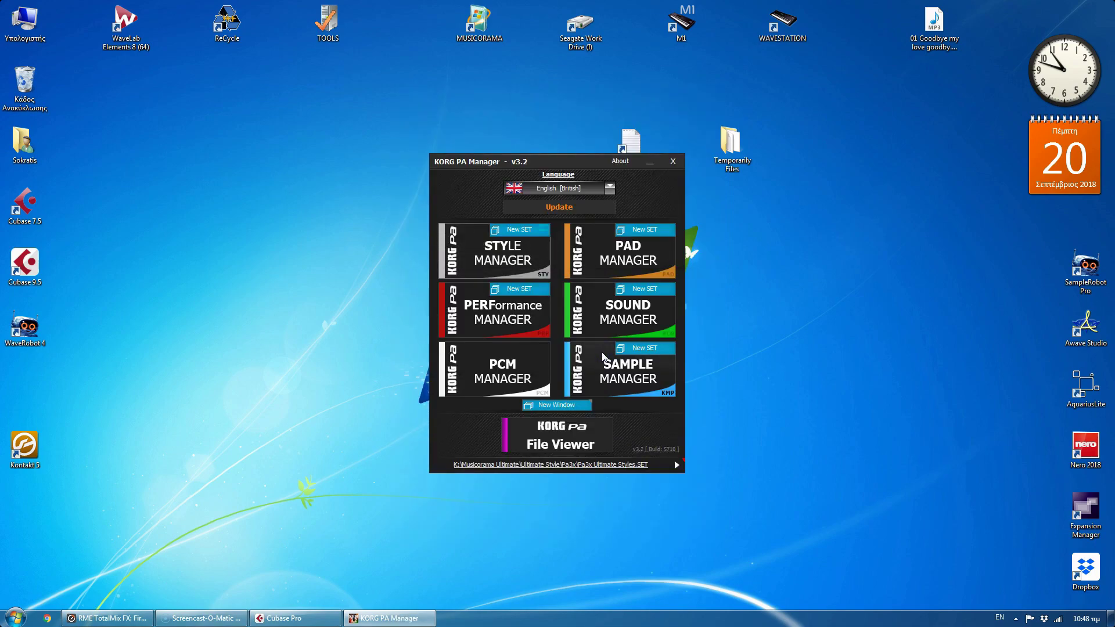
Open the Performance Manager and load Pa3x Ultimate Styles.SET from the Ultimate Style\Pa3x folder.
left_click(499, 315)
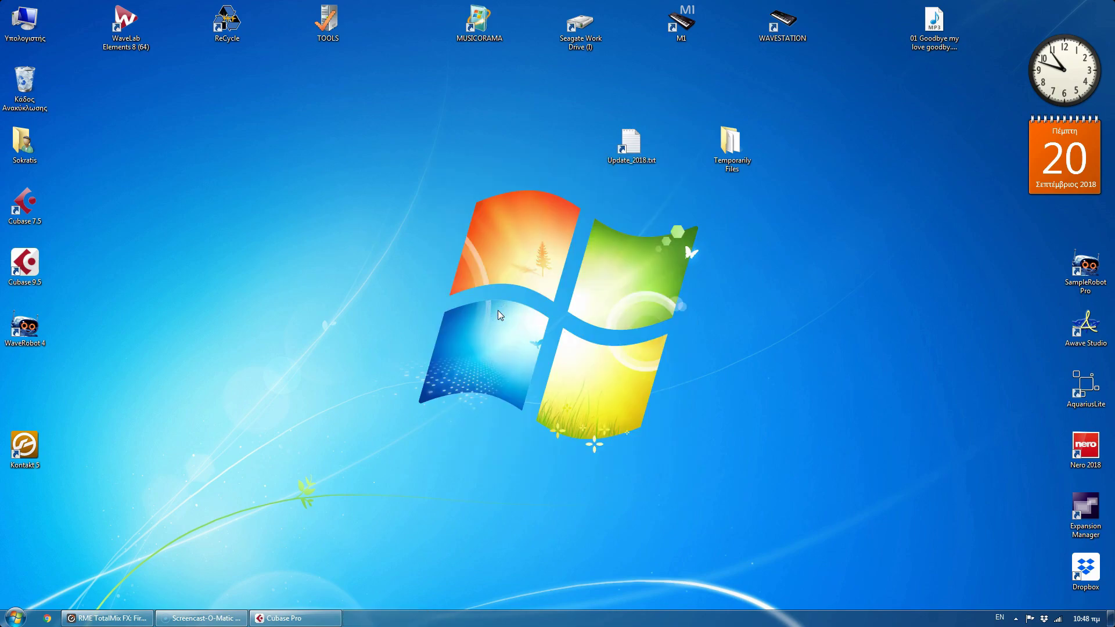
left_click(662, 313)
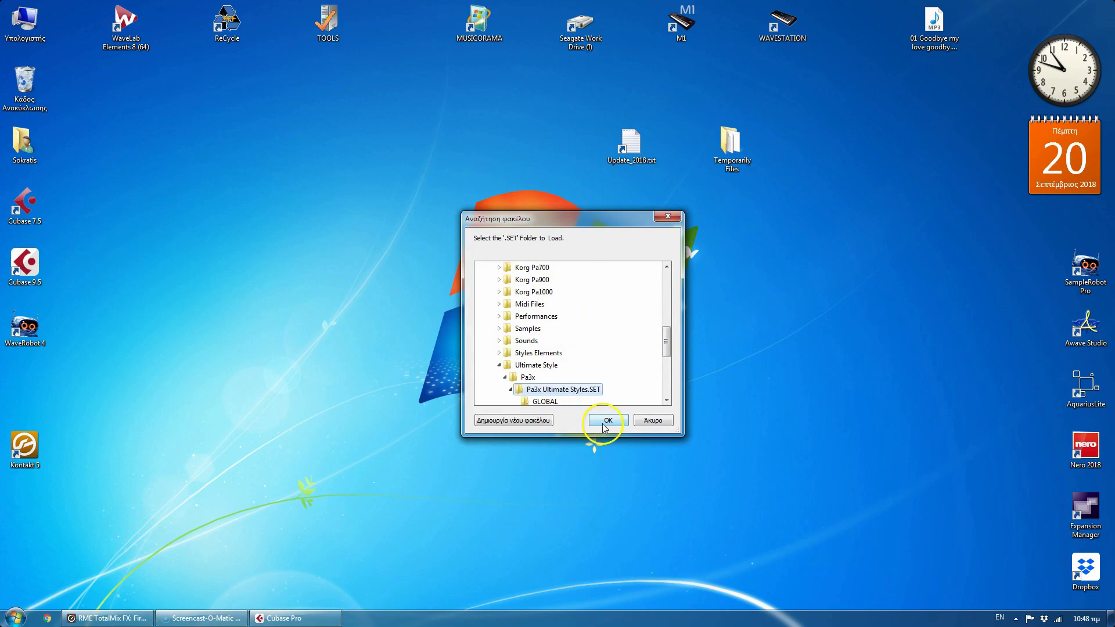
left_click(605, 426)
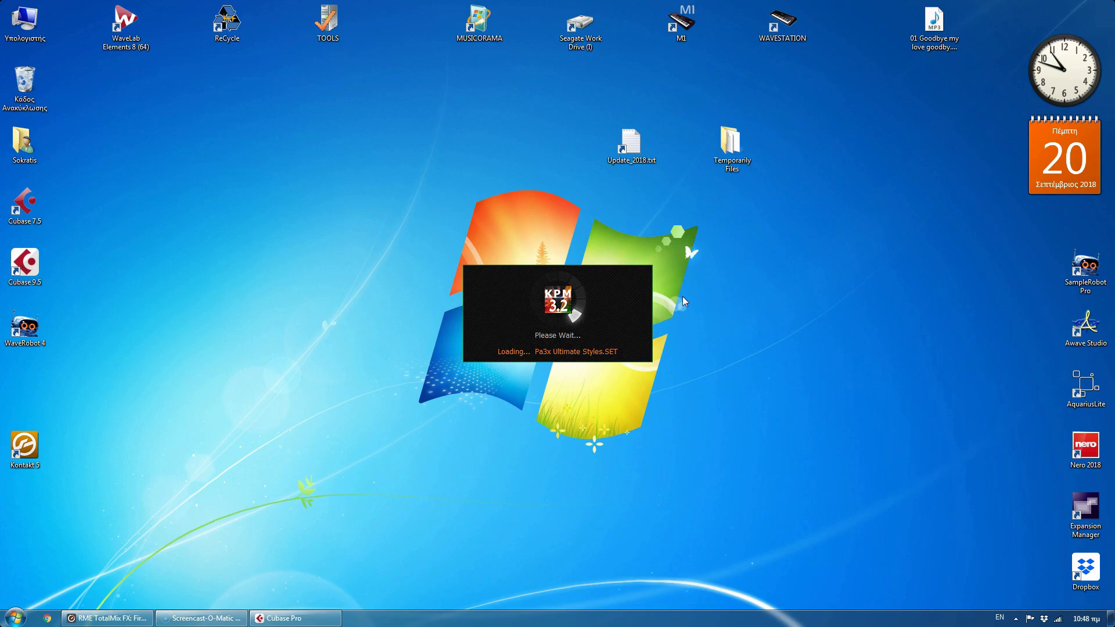
Load the compressed Pa3x_Limited-E_Musicorama.SET as the import set for PA3X, and set the main set's available memory to 256 MB.
left_click(834, 252)
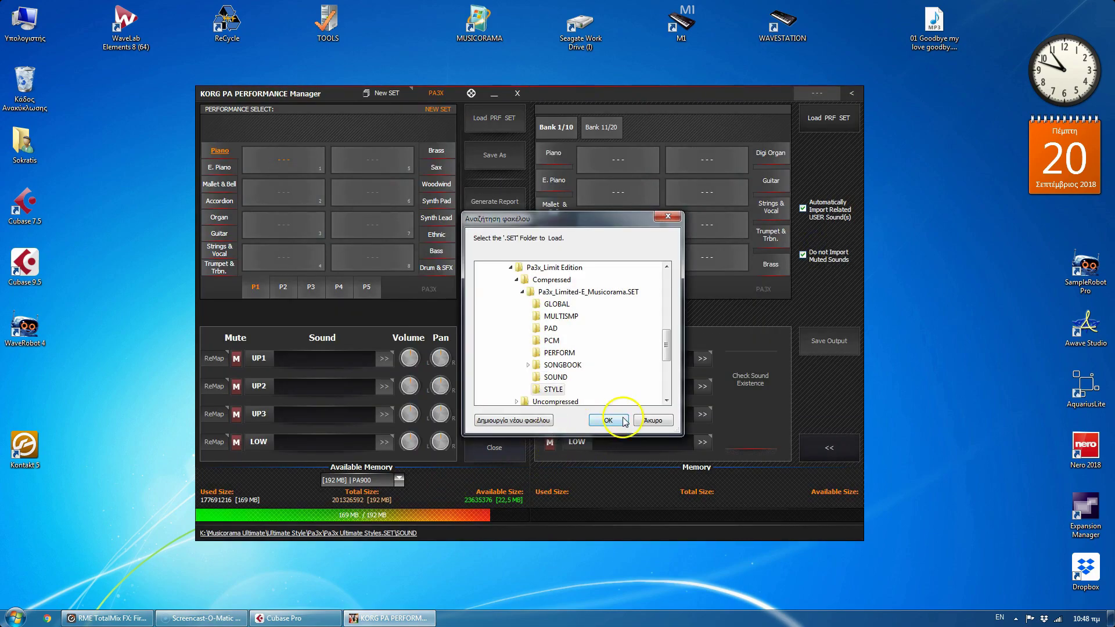
left_click(572, 292)
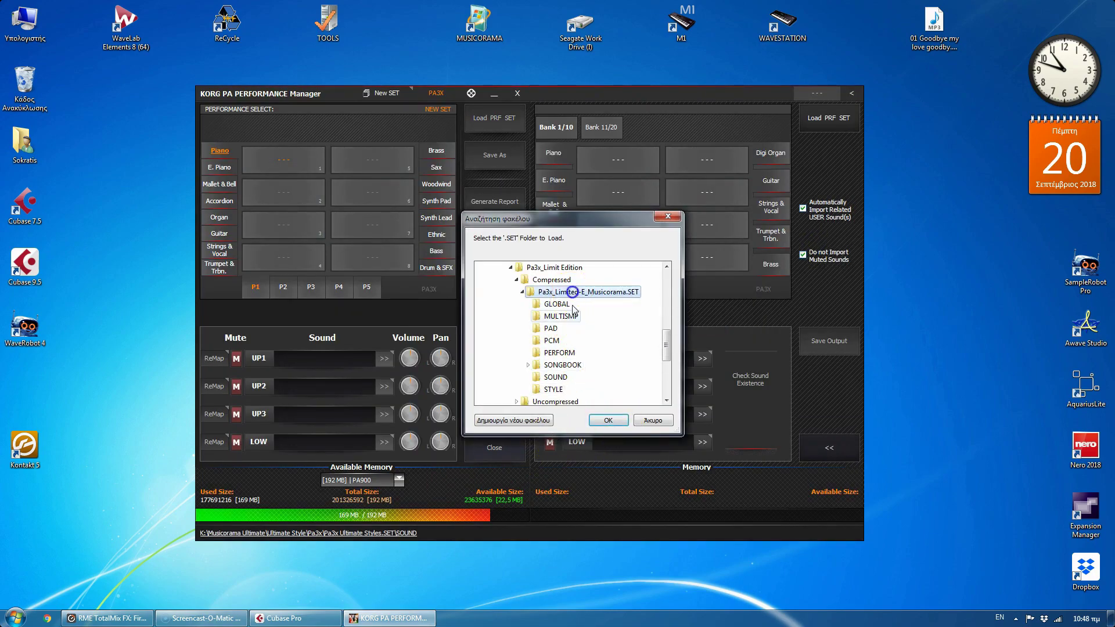
left_click(609, 421)
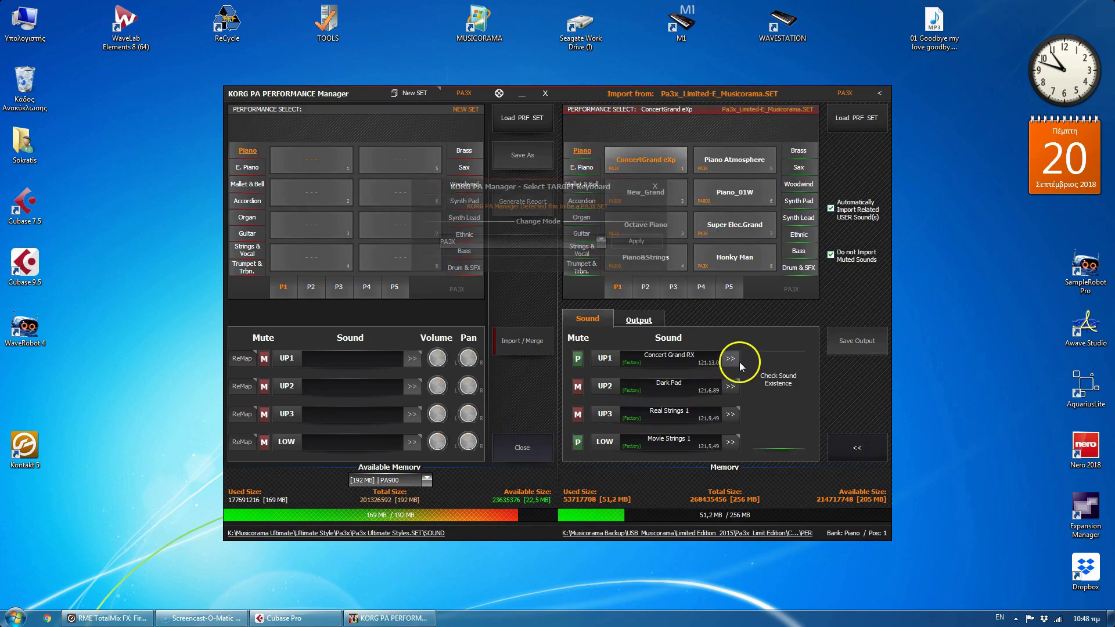
left_click(628, 241)
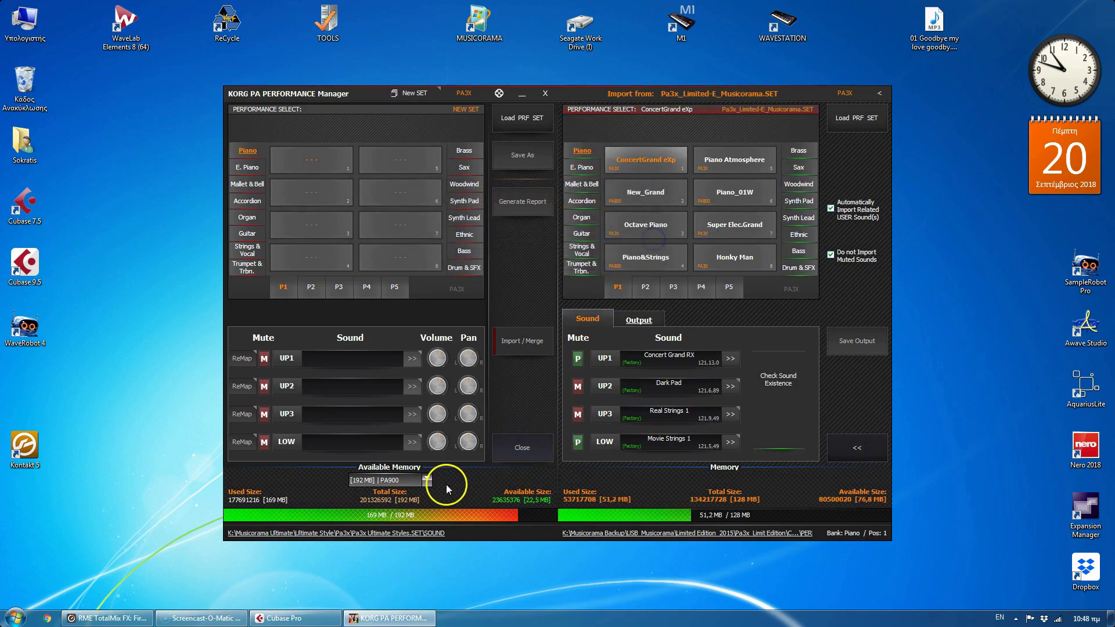
left_click(428, 483)
left_click(375, 576)
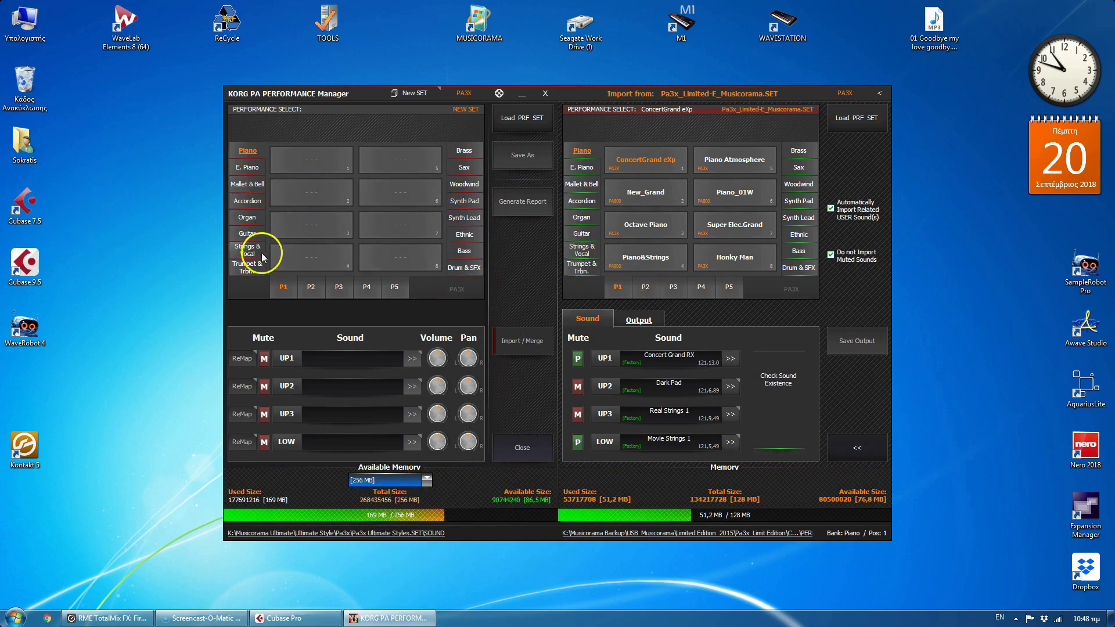
Copy the import set's whole Piano bank into the Piano bank of the new performance set.
right_click(584, 154)
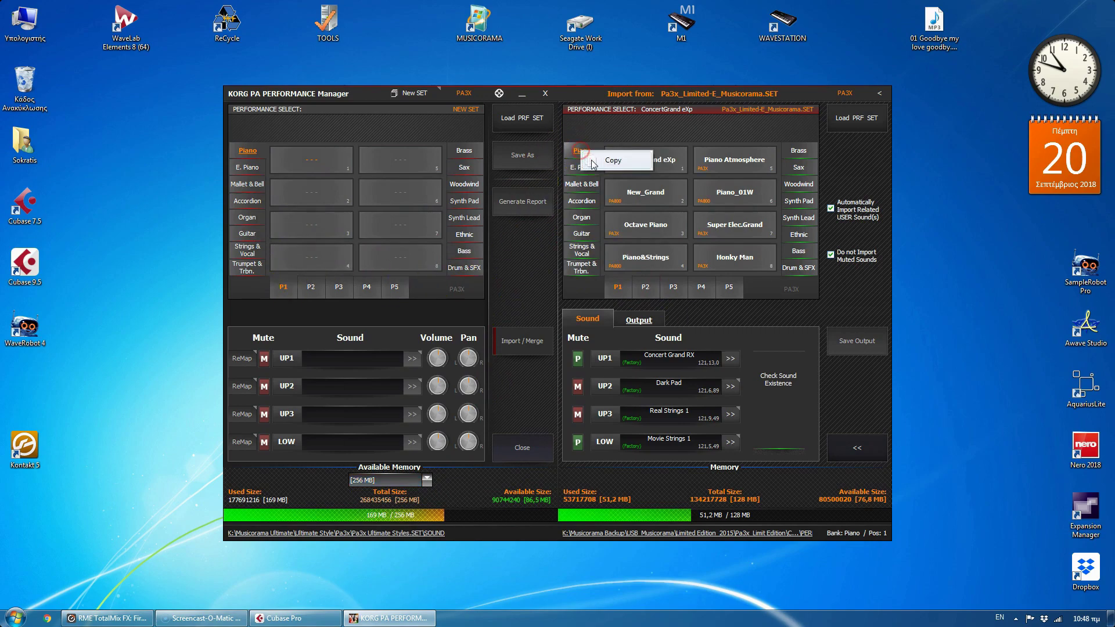
left_click(613, 160)
right_click(248, 152)
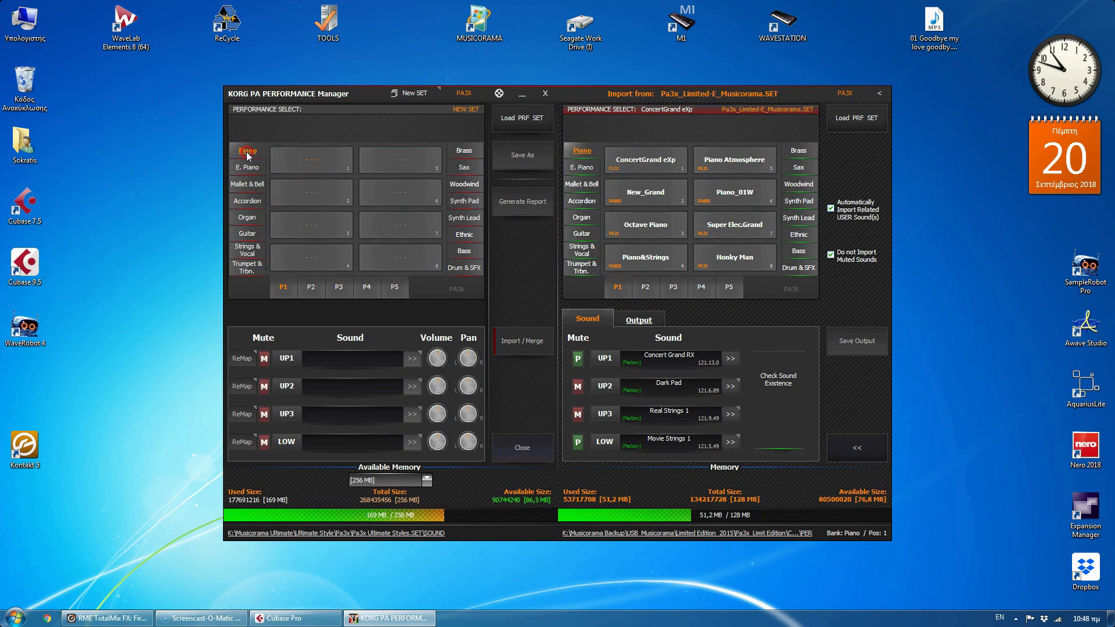
left_click(278, 182)
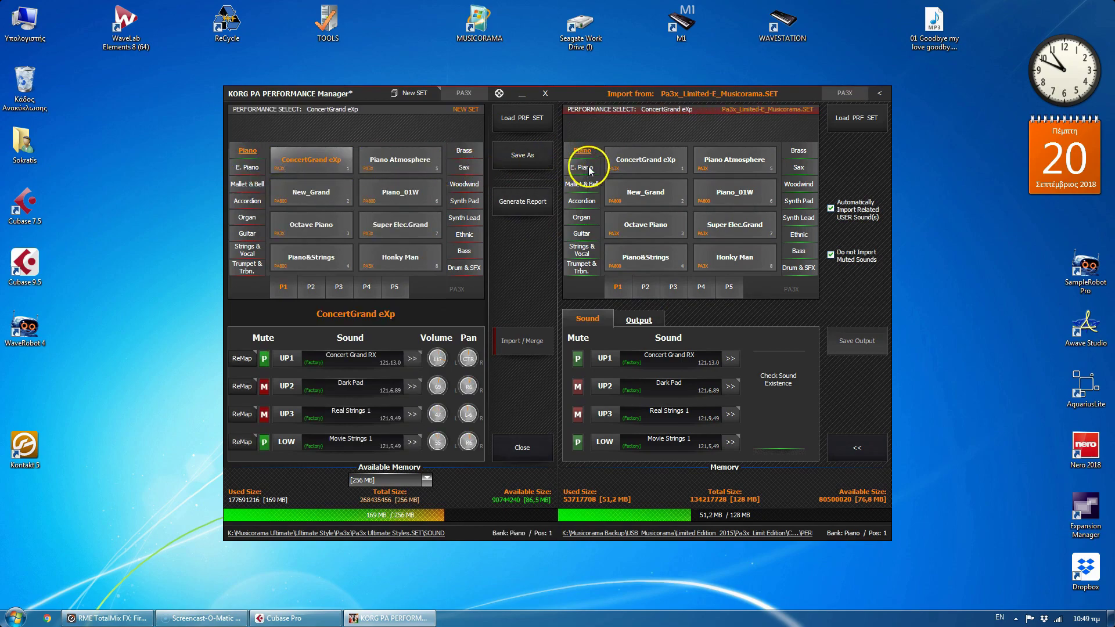
Check the copy options for the ConcertGrand eXp performance and page P1, and look through the import set's other Piano pages.
right_click(663, 161)
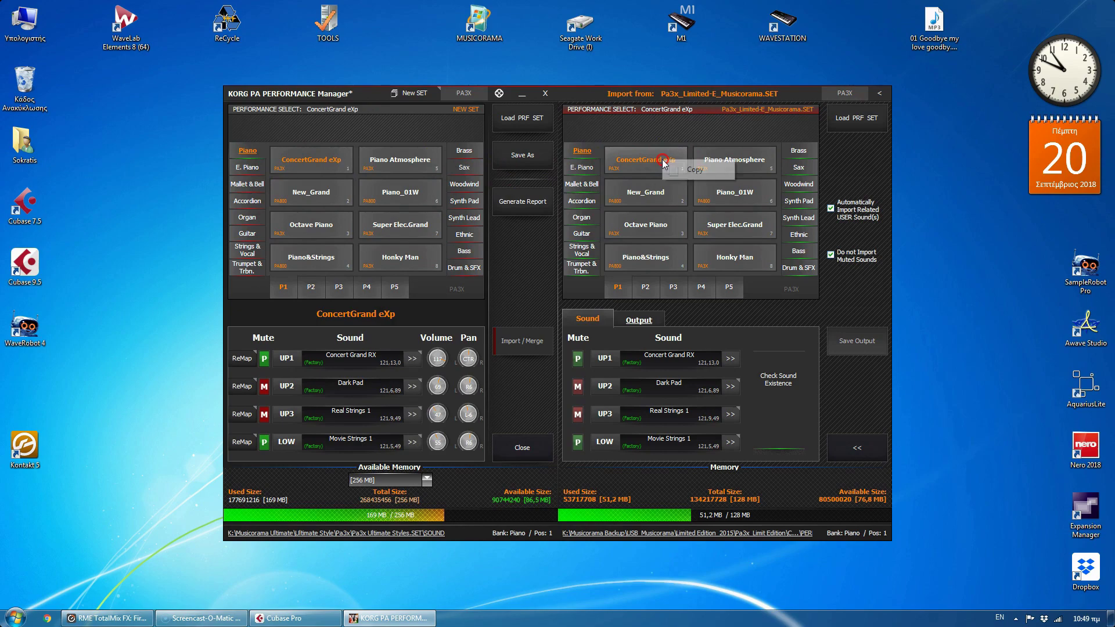
left_click(697, 174)
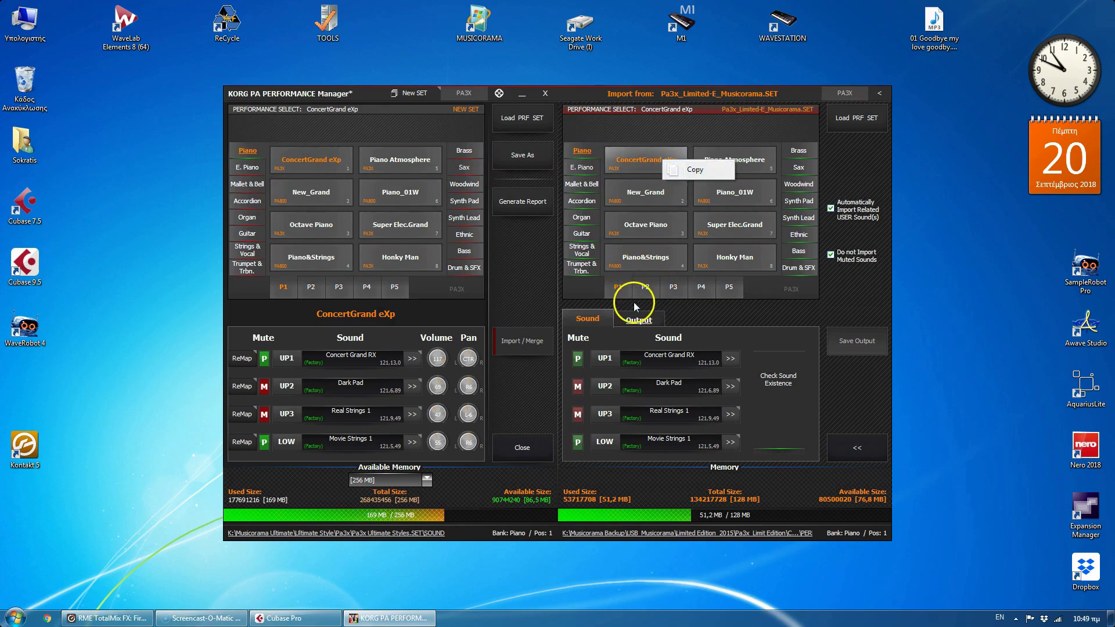
right_click(624, 289)
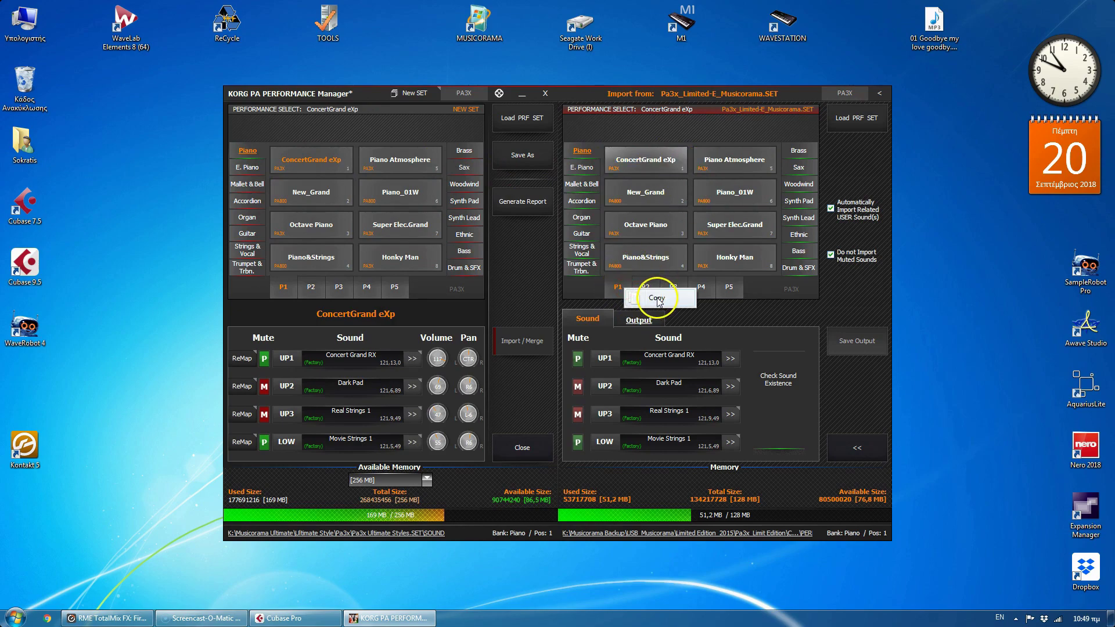
left_click(646, 288)
left_click(676, 288)
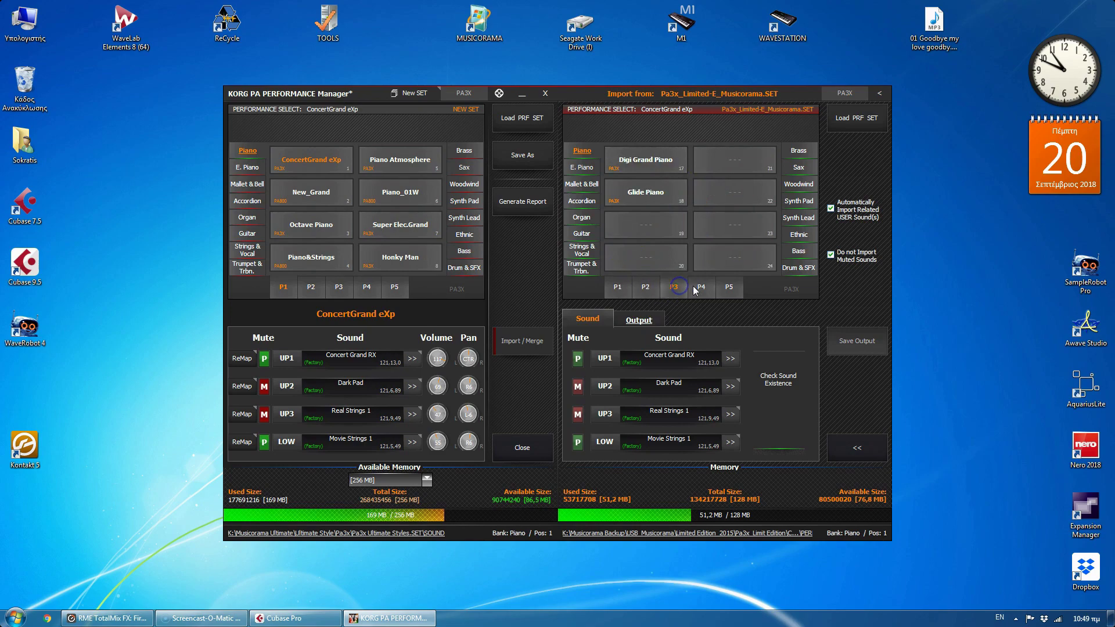
left_click(698, 288)
left_click(617, 288)
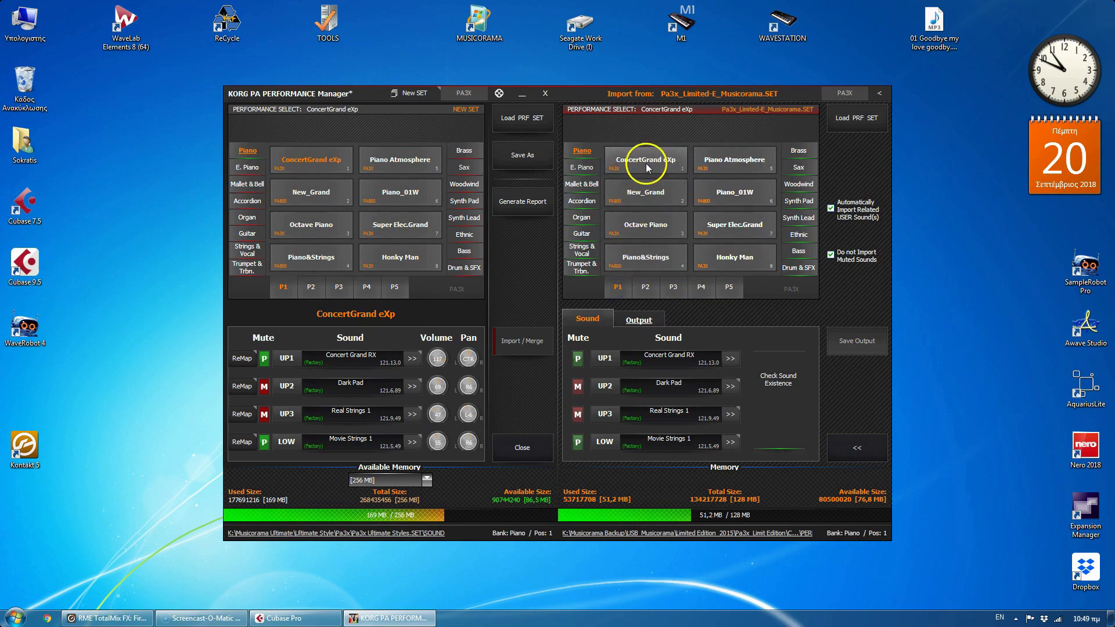
Copy the import set's whole E. Piano bank into the E. Piano bank of the new performance set.
left_click(246, 167)
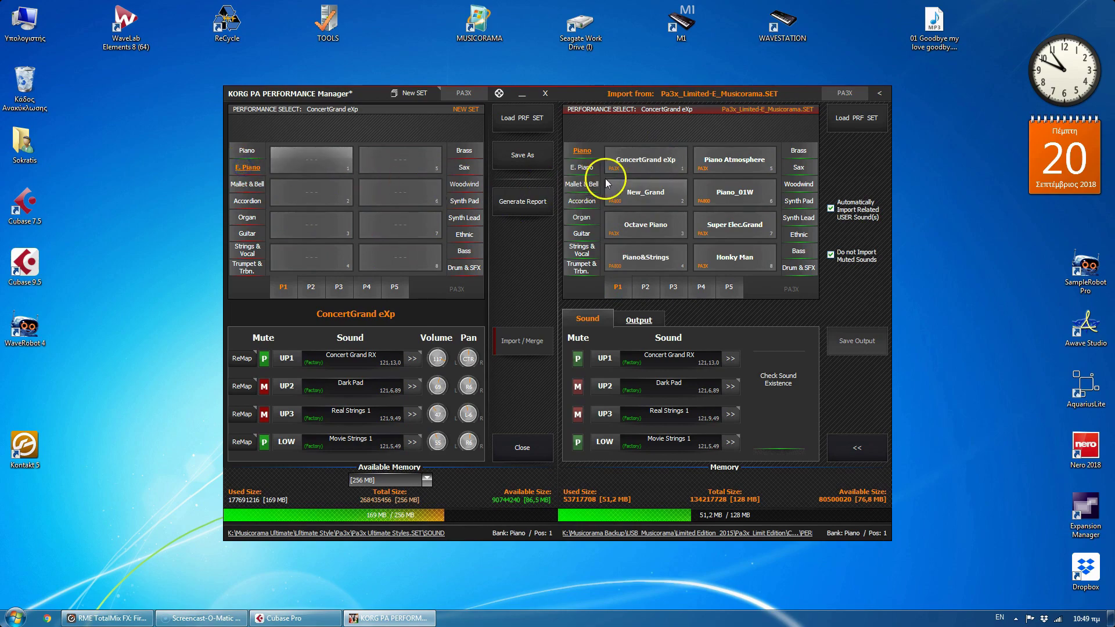
left_click(583, 169)
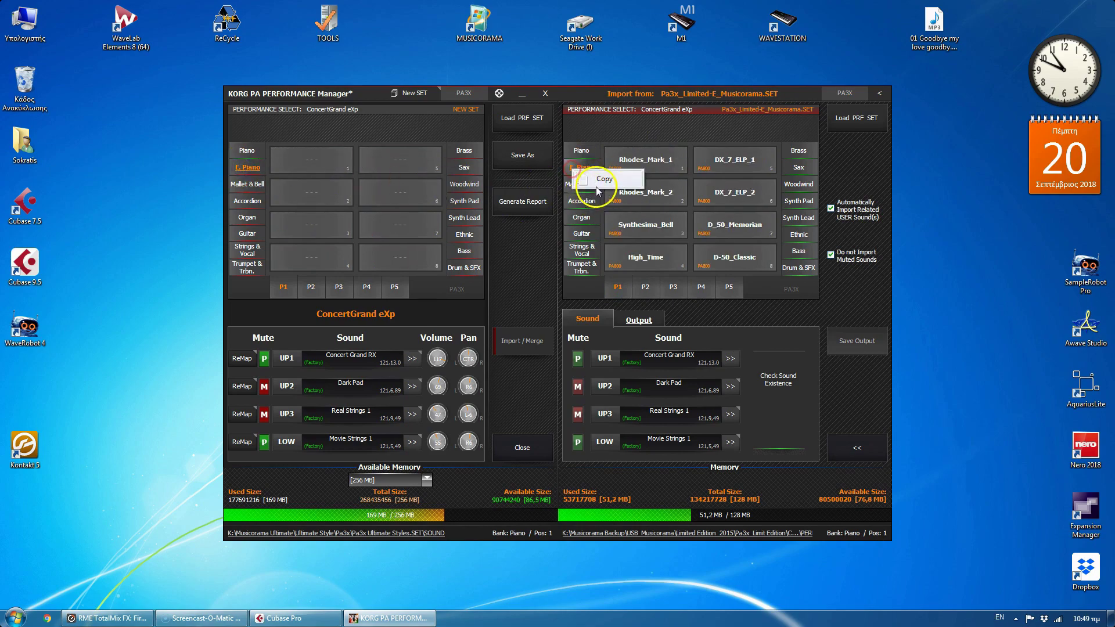
left_click(240, 167)
left_click_drag(239, 167, 284, 197)
Copy the import set's whole Mallet & Bell bank into the Mallet & Bell bank of the new performance set.
left_click(246, 184)
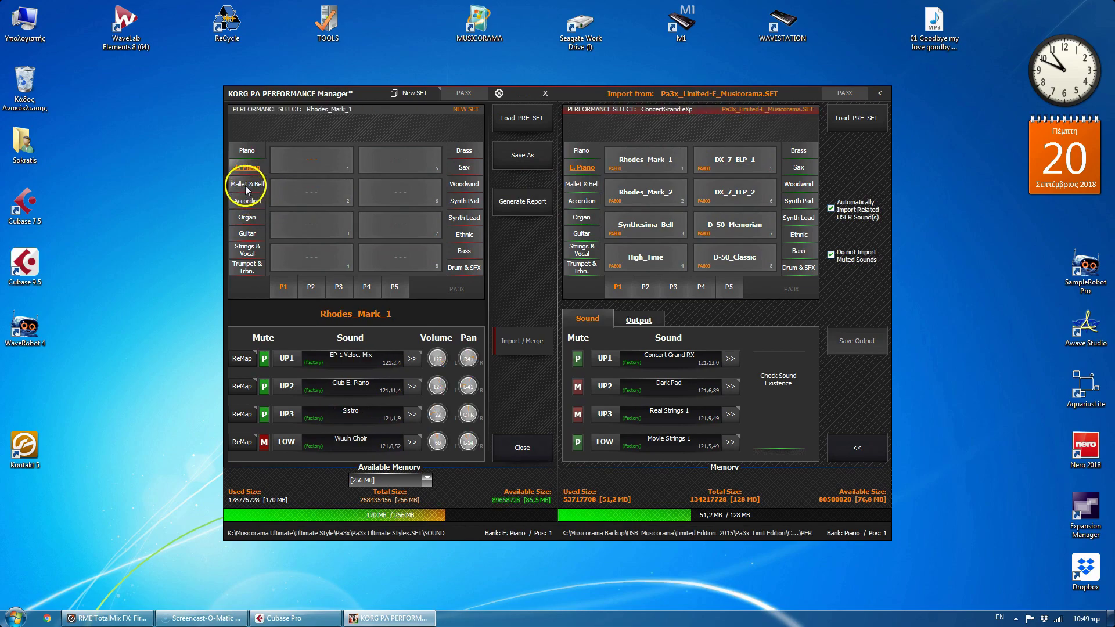
left_click(578, 189)
left_click_drag(578, 185, 613, 202)
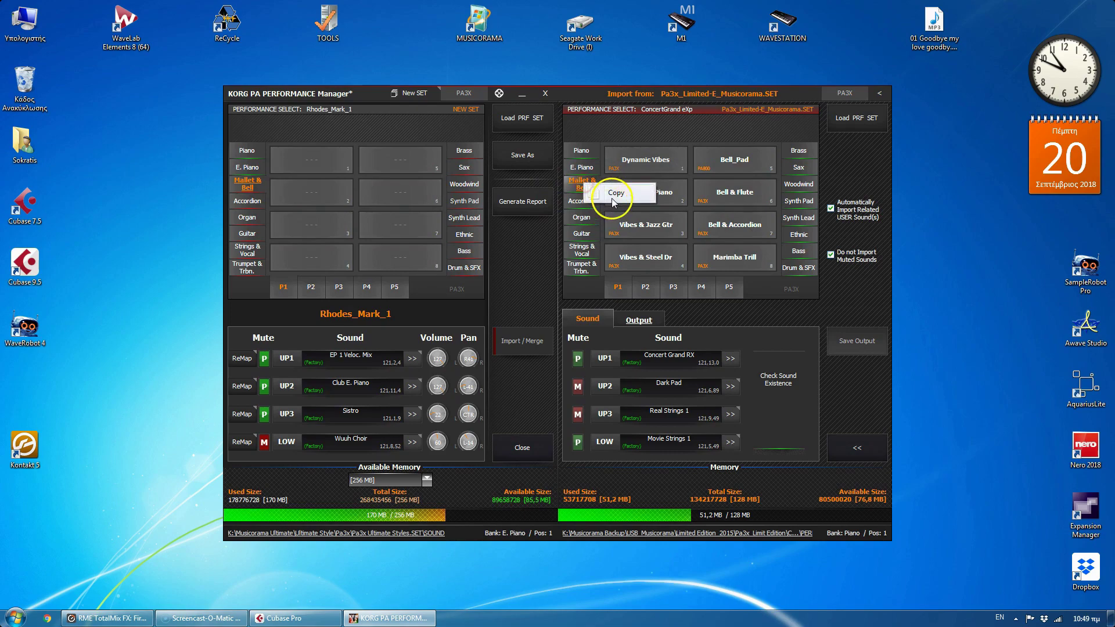
left_click(613, 198)
right_click(251, 185)
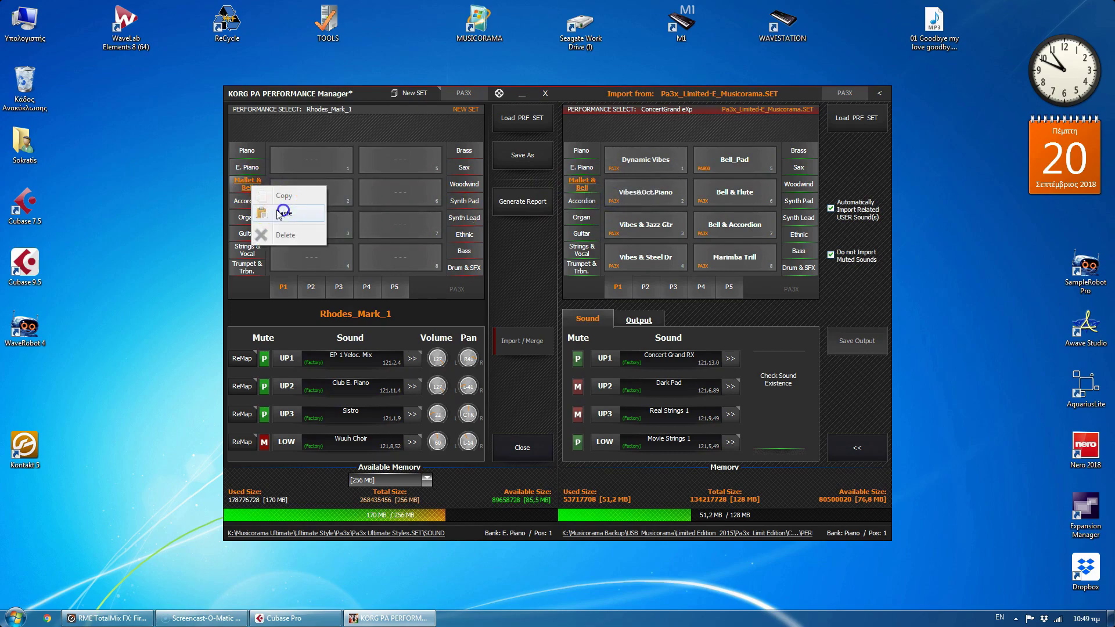
left_click(279, 212)
Copy the import set's whole Accordion bank into the Accordion bank of the new performance set.
left_click(245, 203)
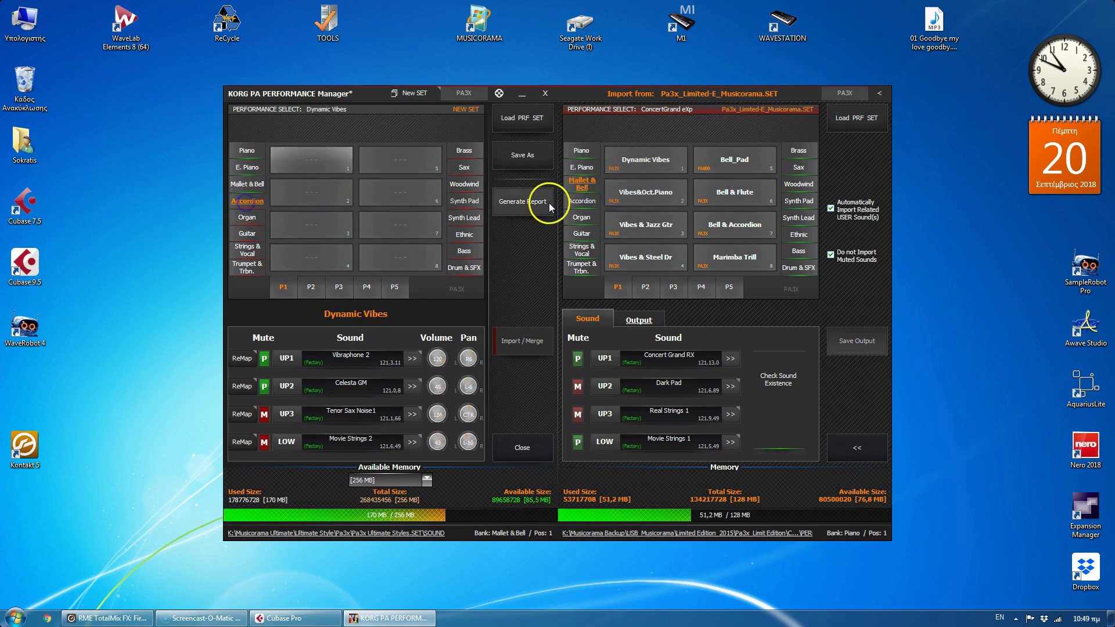
left_click(579, 202)
left_click(607, 212)
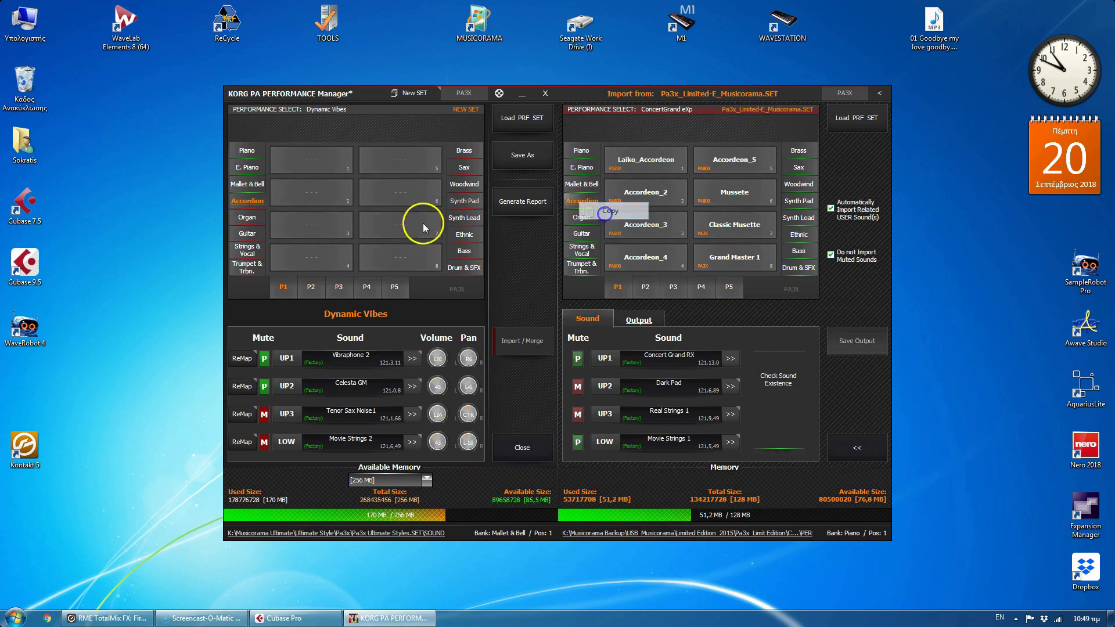
right_click(245, 200)
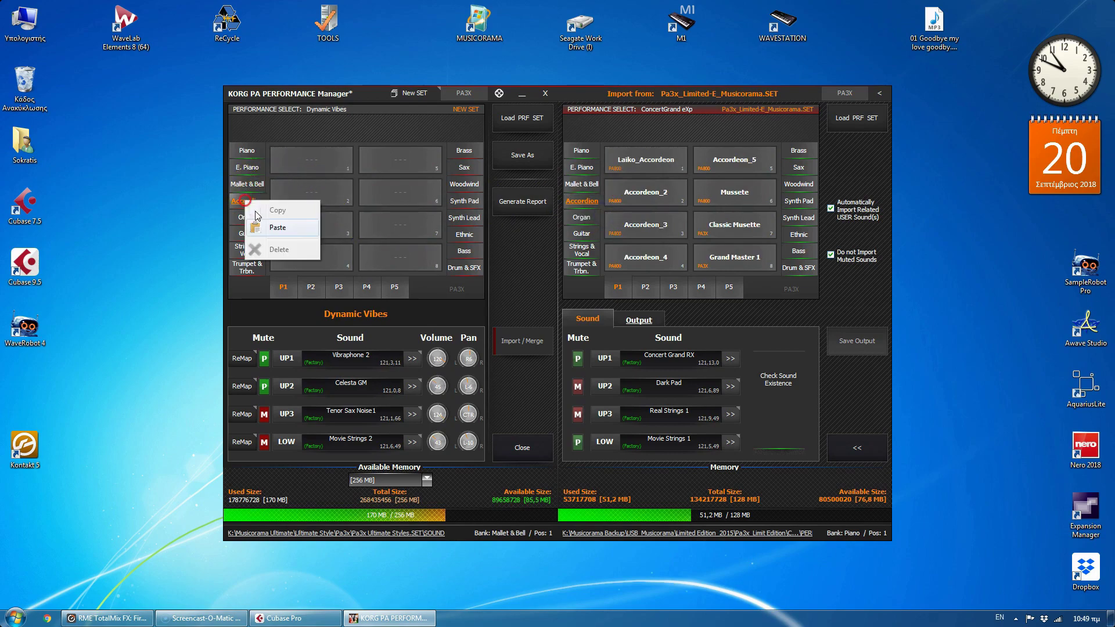
left_click(284, 224)
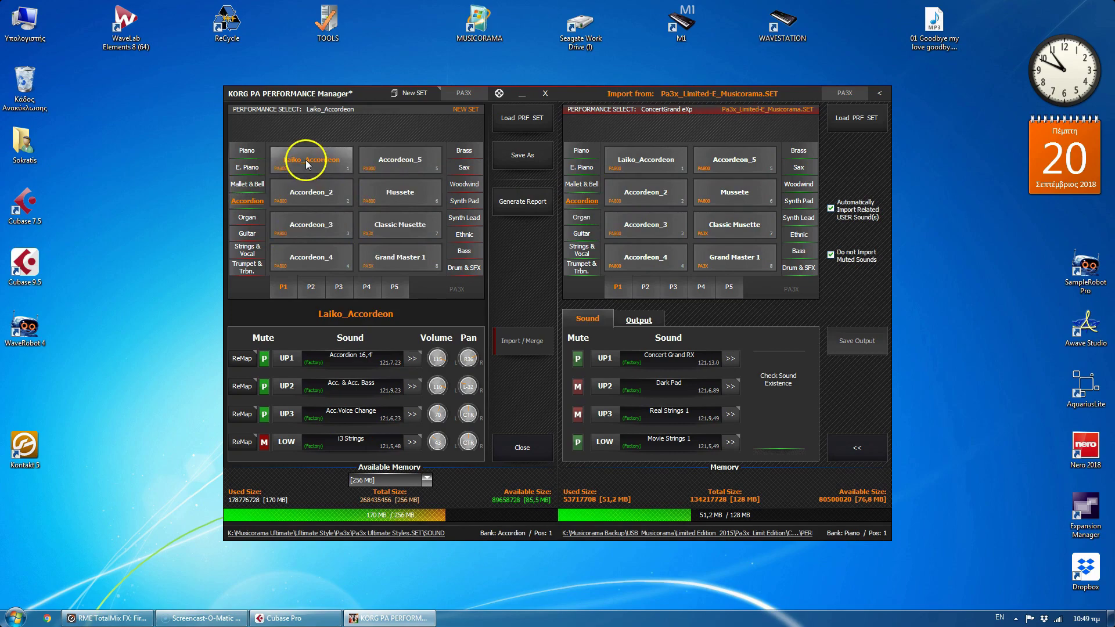
Review the editing commands for the Laiko_Accordeon performance and the Save SET As export options without saving the set.
right_click(307, 164)
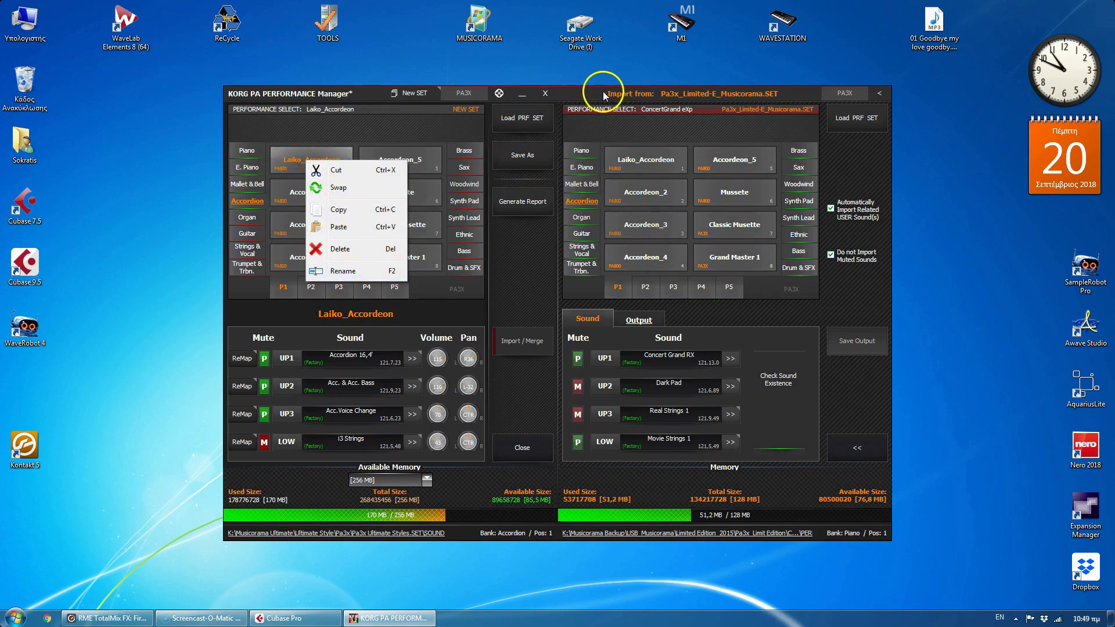
left_click(583, 98)
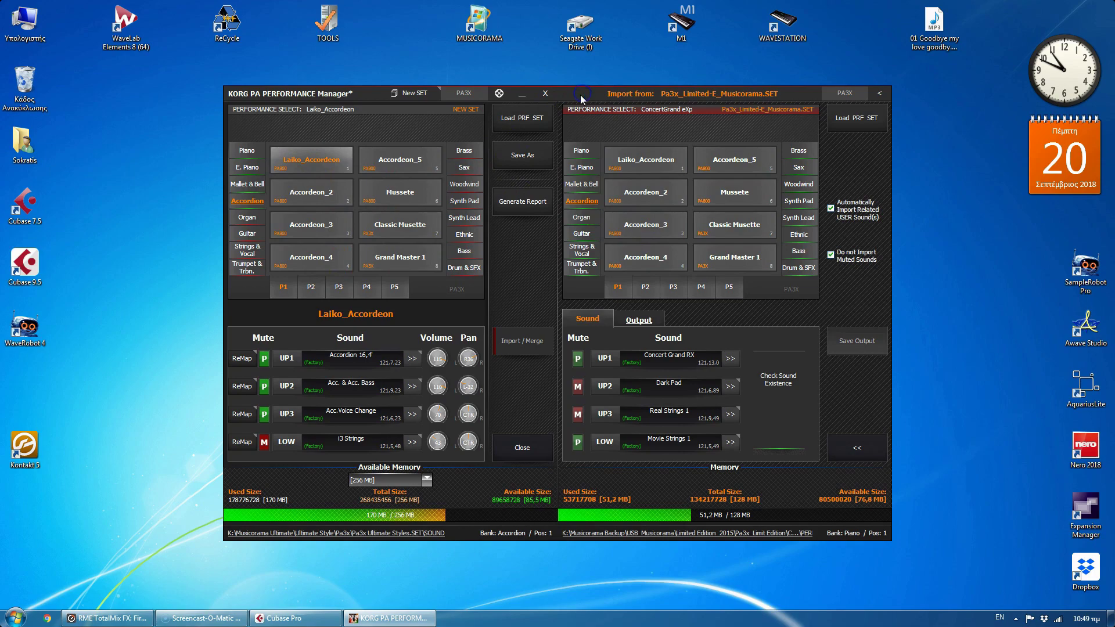
left_click(522, 158)
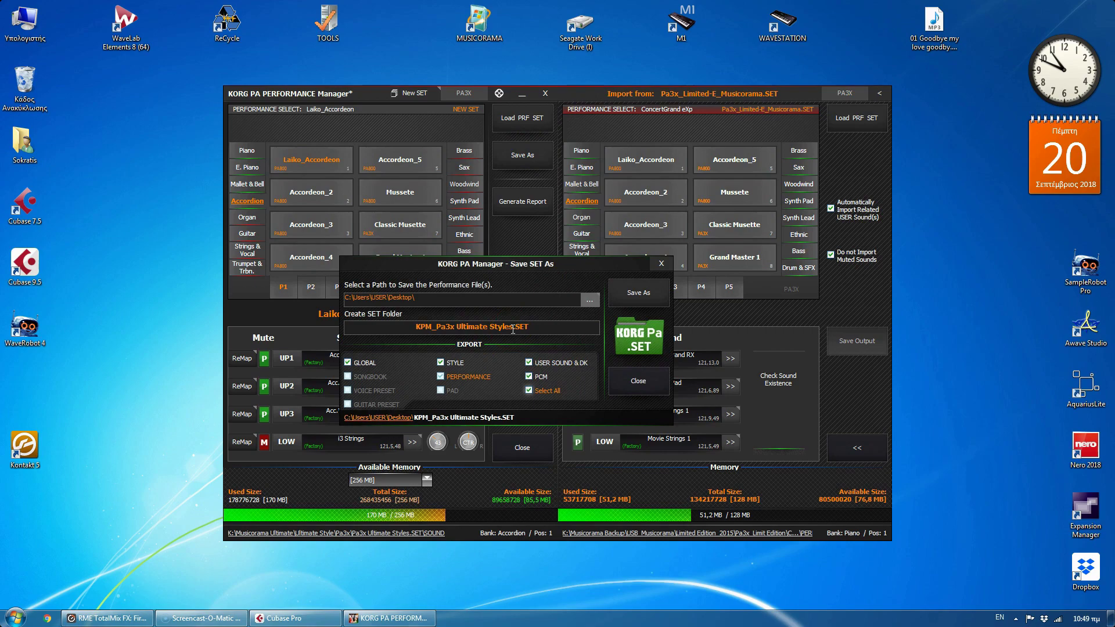
left_click(456, 331)
left_click(616, 288)
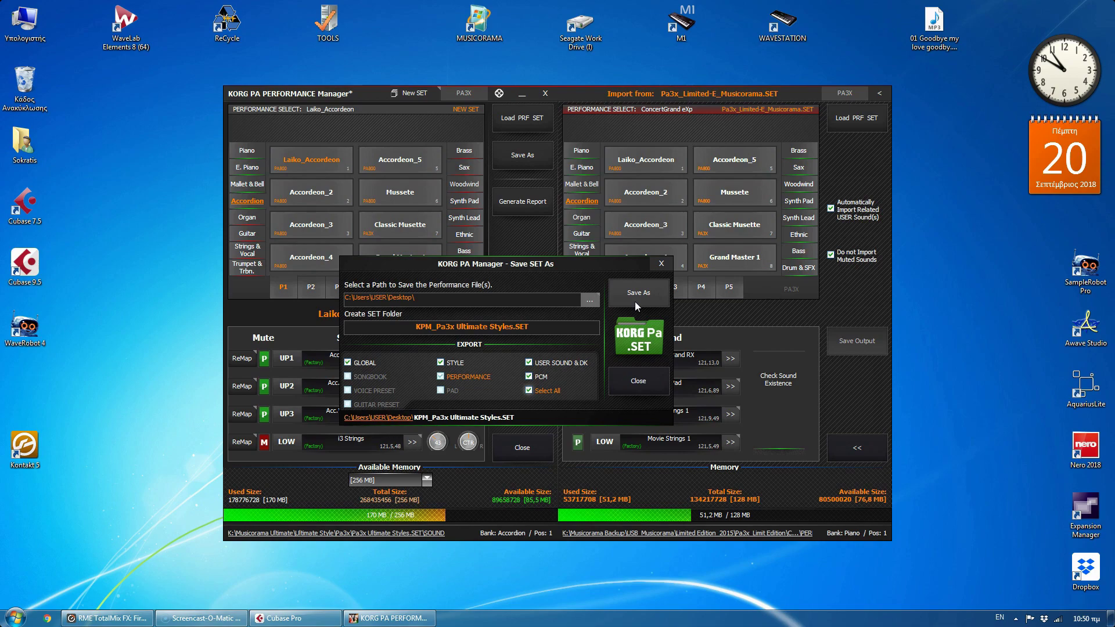
left_click(651, 389)
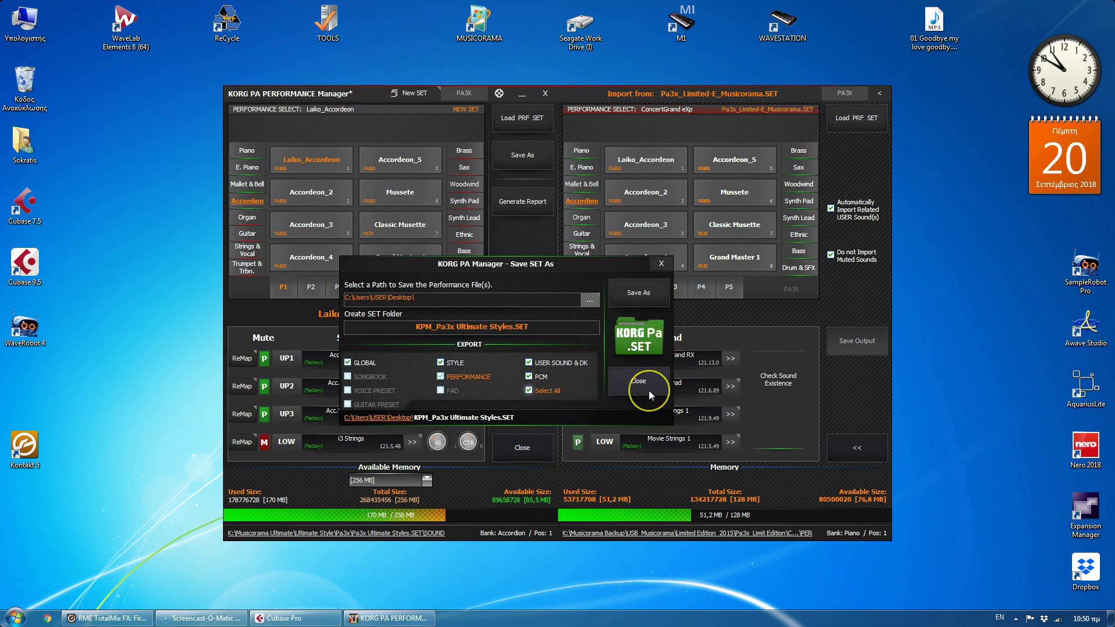
left_click(650, 390)
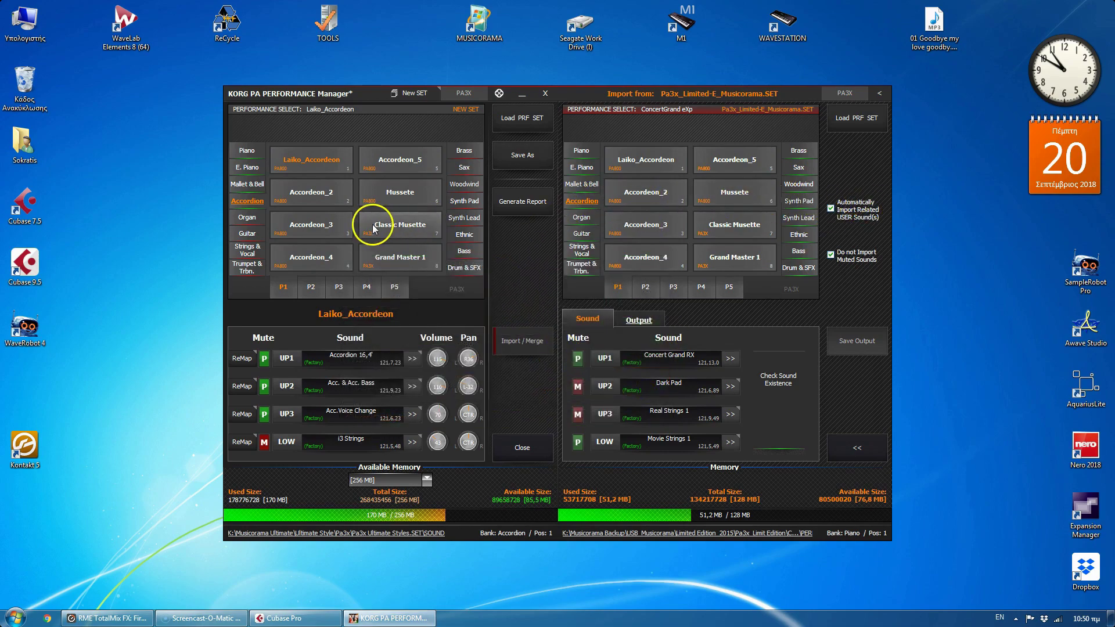
Copy the import set's whole Ethnic bank into the new set's Ethnic bank, and view the editing commands for OUTI_SOK.
left_click(798, 235)
left_click_drag(801, 236, 471, 236)
left_click(469, 234)
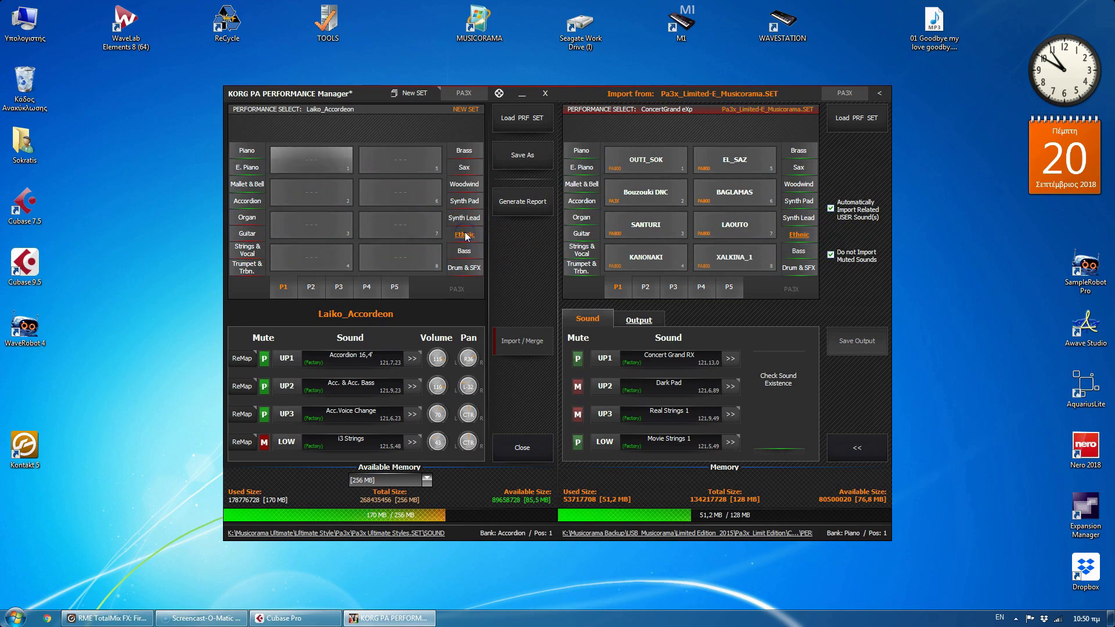
right_click(466, 233)
left_click(503, 260)
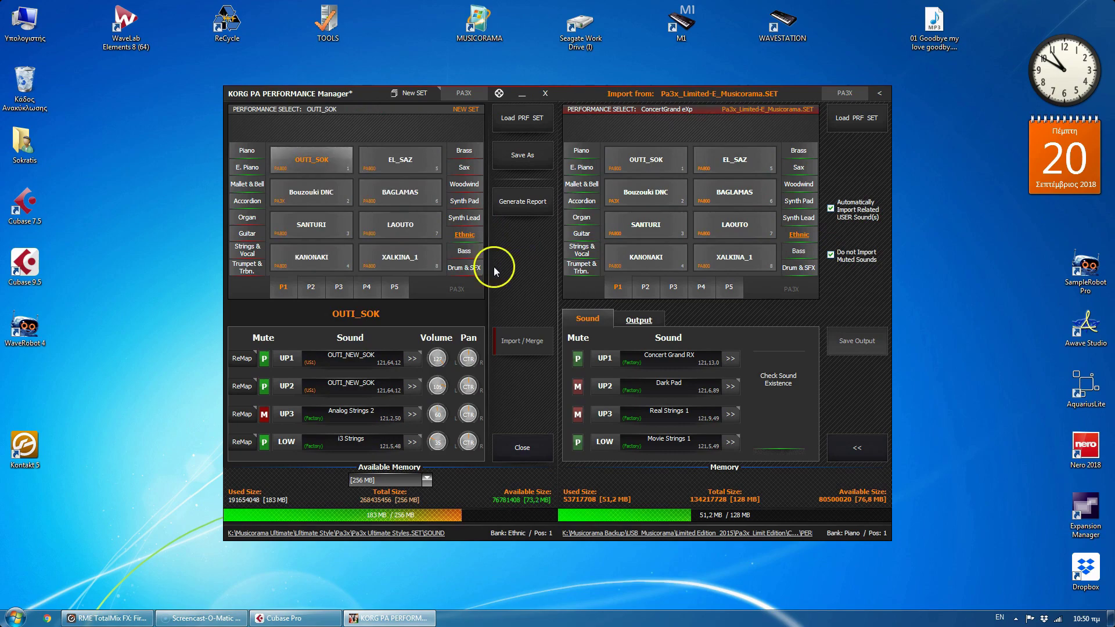
right_click(322, 160)
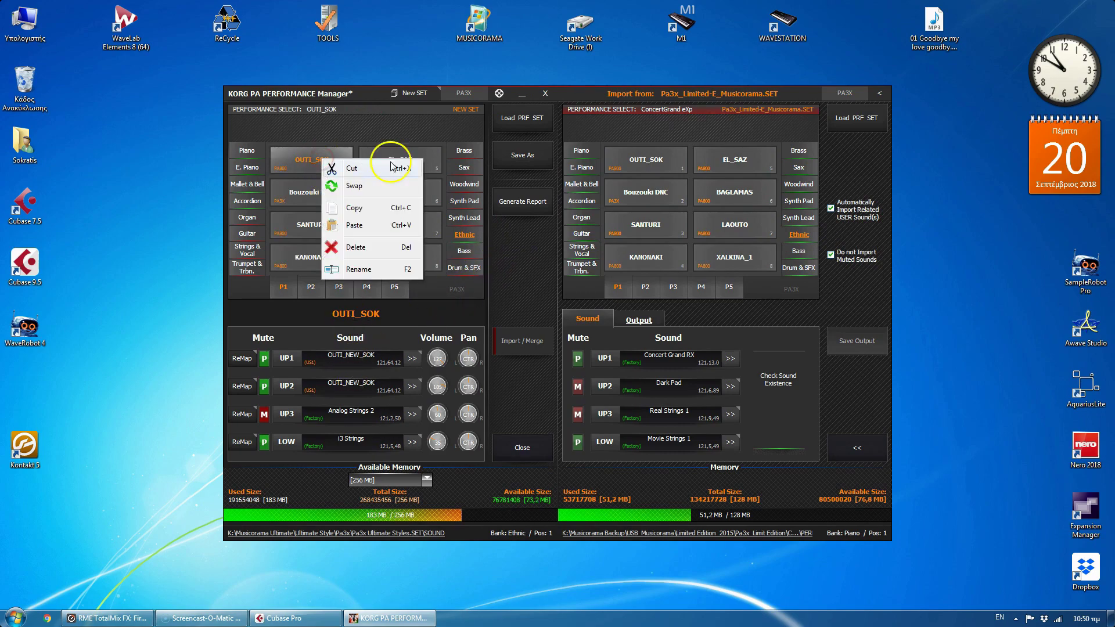
left_click(513, 288)
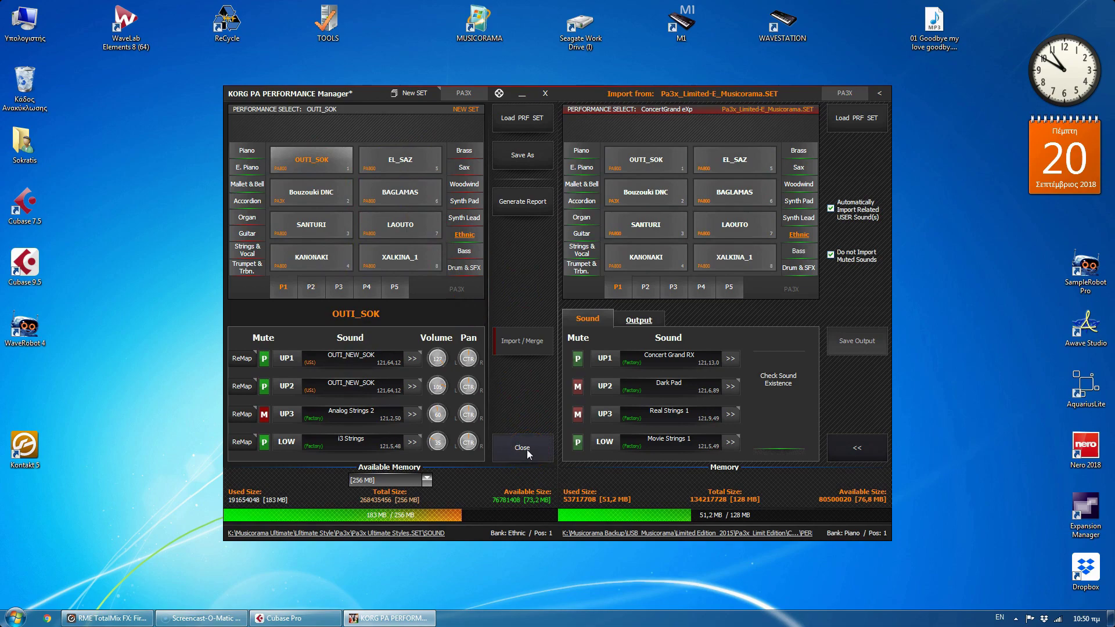
Close the Performance Manager without saving the performance bank changes, and open the Sound Manager for the Pa3x Ultimate Styles set.
left_click(527, 449)
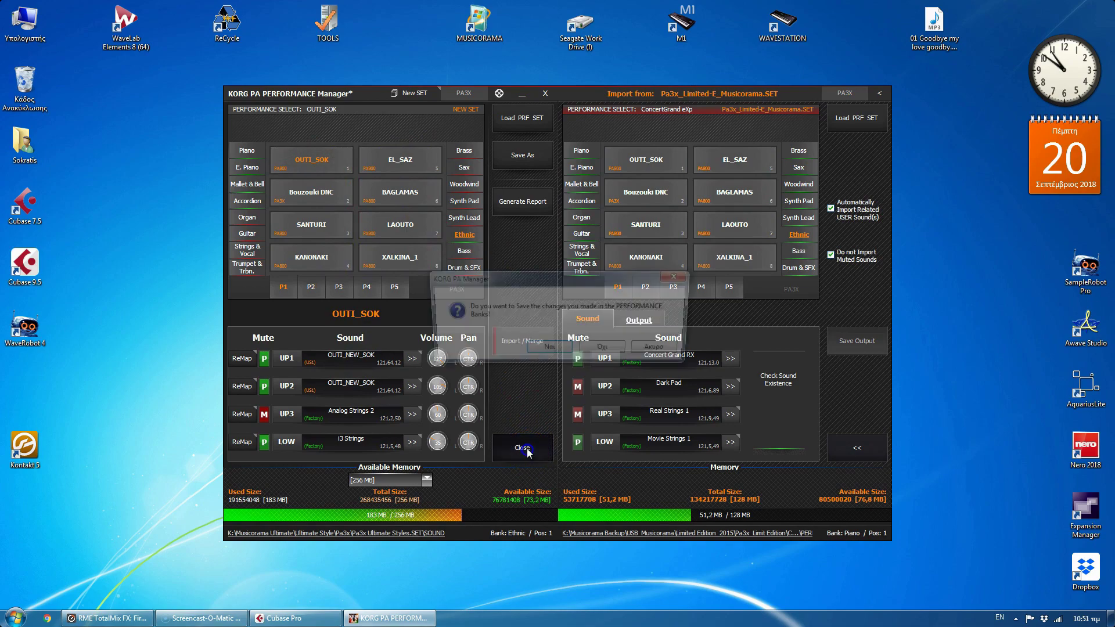
left_click(607, 351)
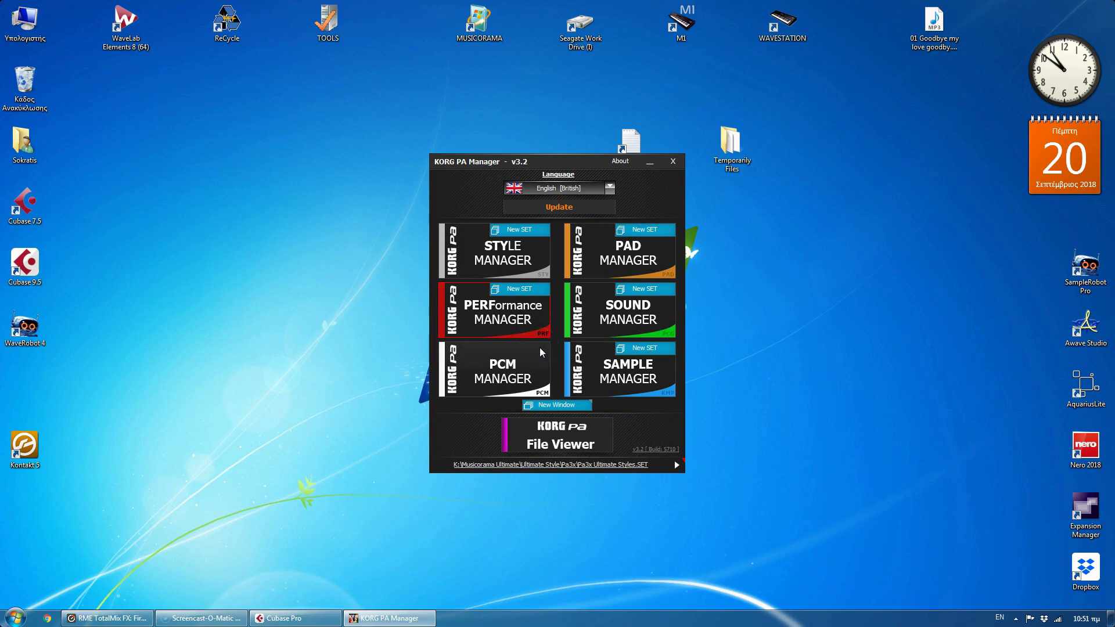
left_click(636, 317)
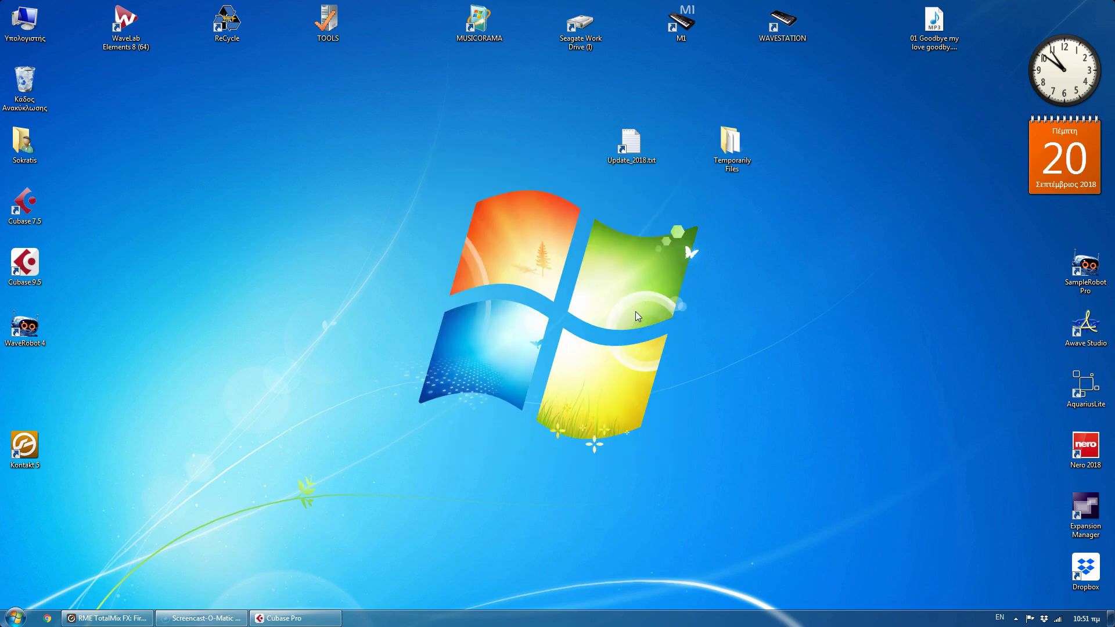
left_click_drag(667, 294, 667, 354)
left_click(607, 420)
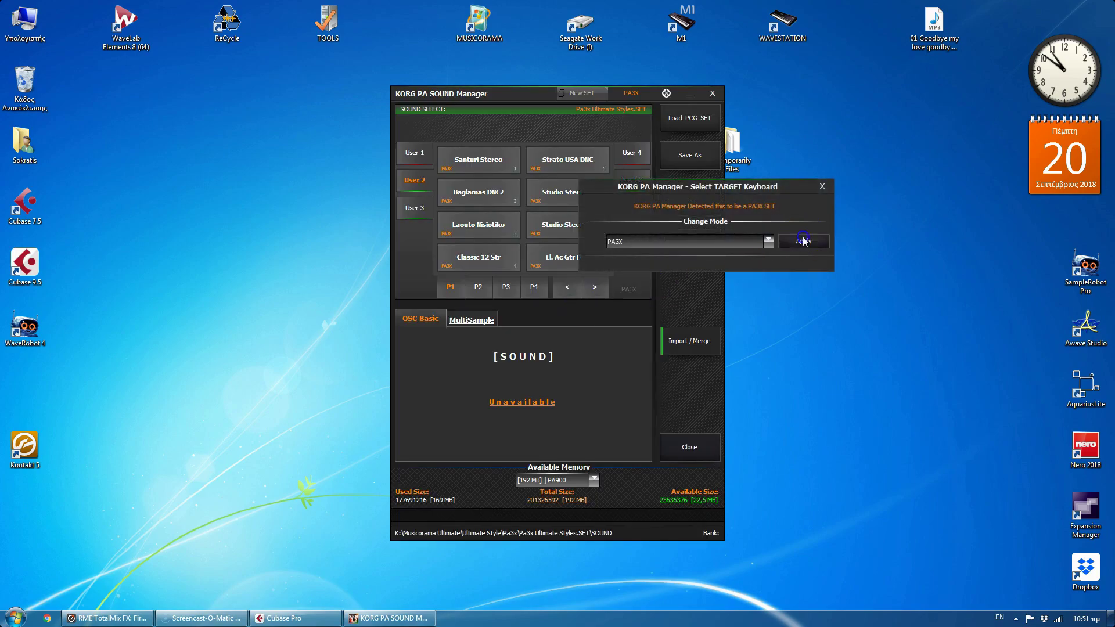
Accept PA3X as the target keyboard and set the available memory to 256 MB.
left_click(802, 240)
left_click(582, 485)
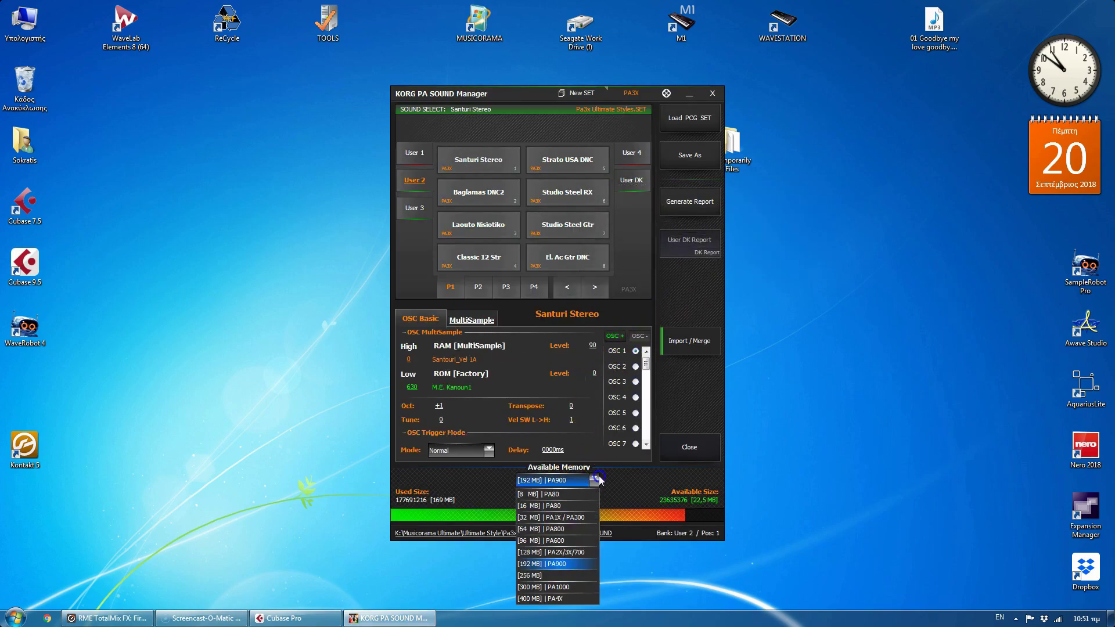
left_click(543, 575)
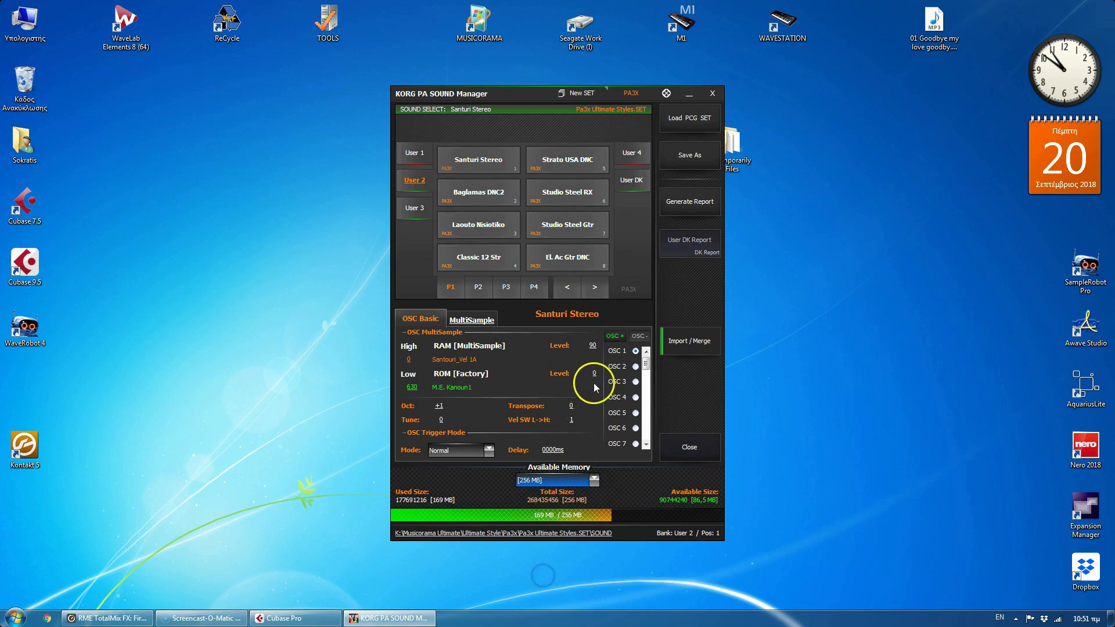
Check the sample size of the Santuri Stereo sound in the User 2 bank.
left_click(490, 166)
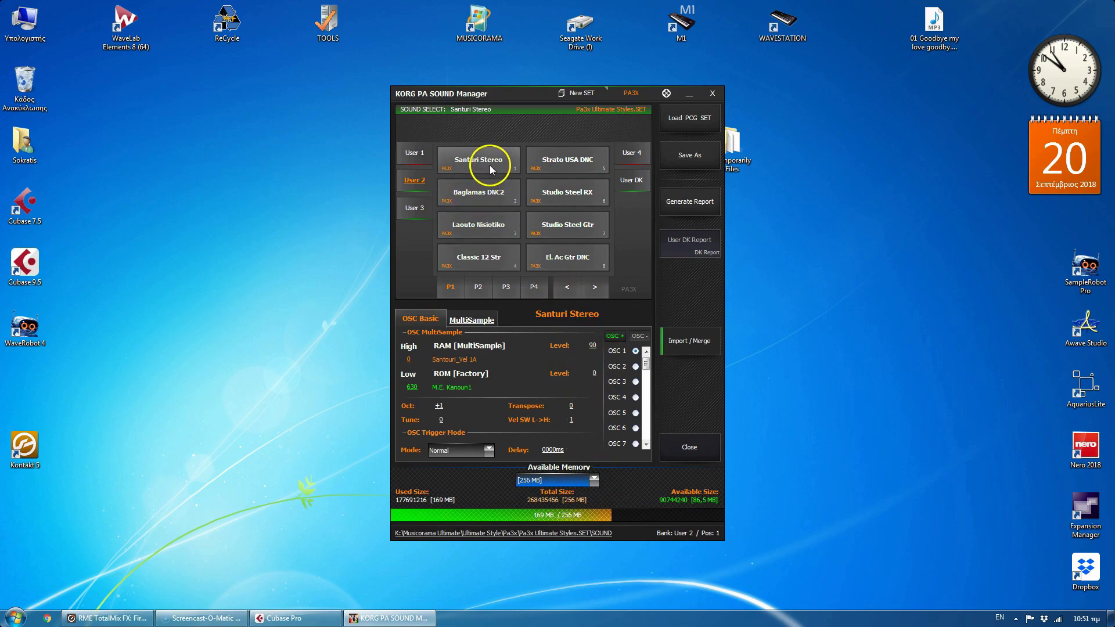
left_click(494, 166)
right_click(494, 162)
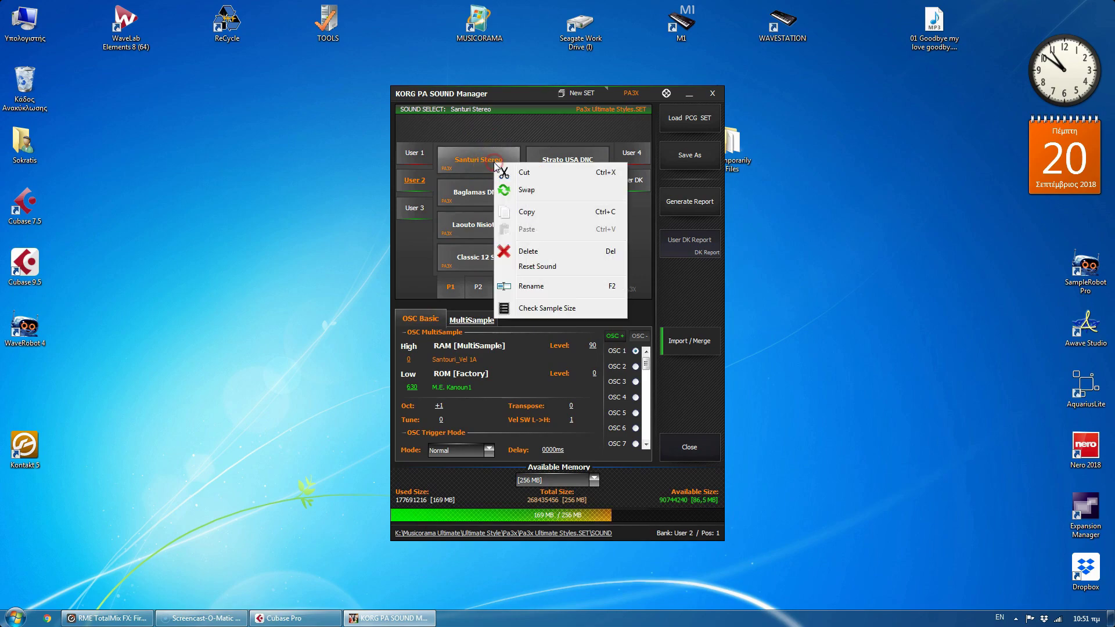
left_click(555, 311)
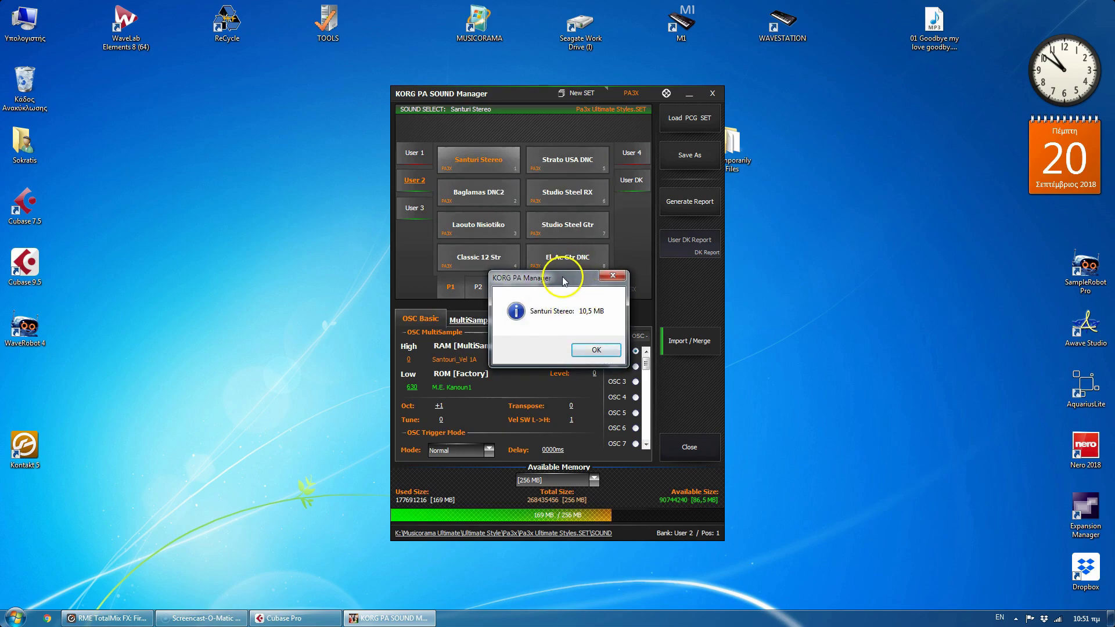
left_click_drag(562, 277, 544, 267)
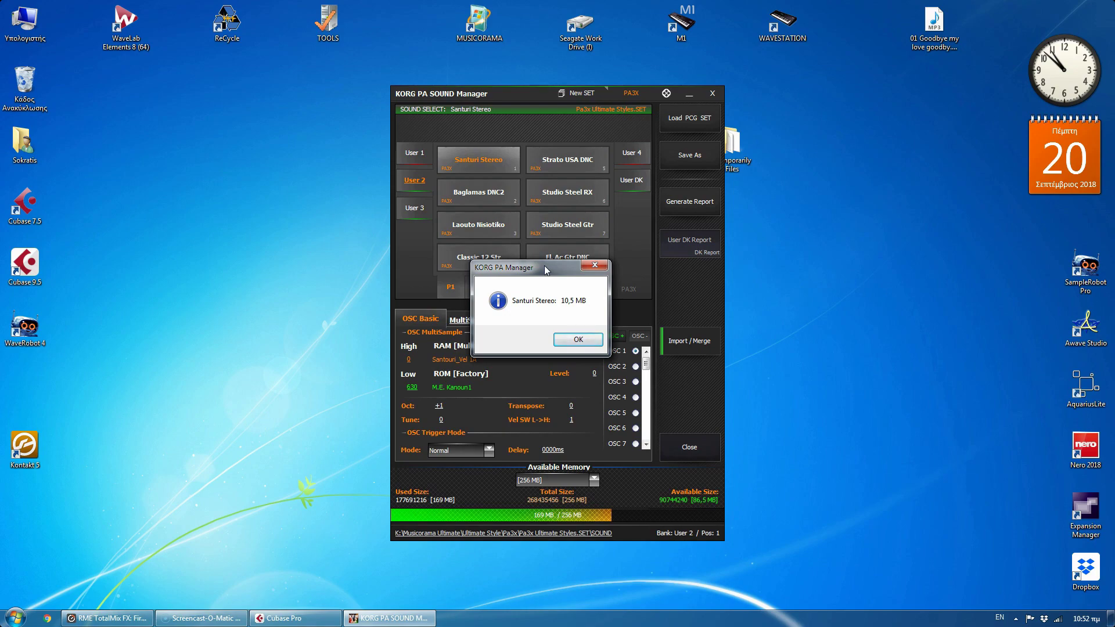
left_click(578, 341)
Swap Santuri Stereo from position 1 of the User 2 bank with the empty slot at position 37.
right_click(476, 164)
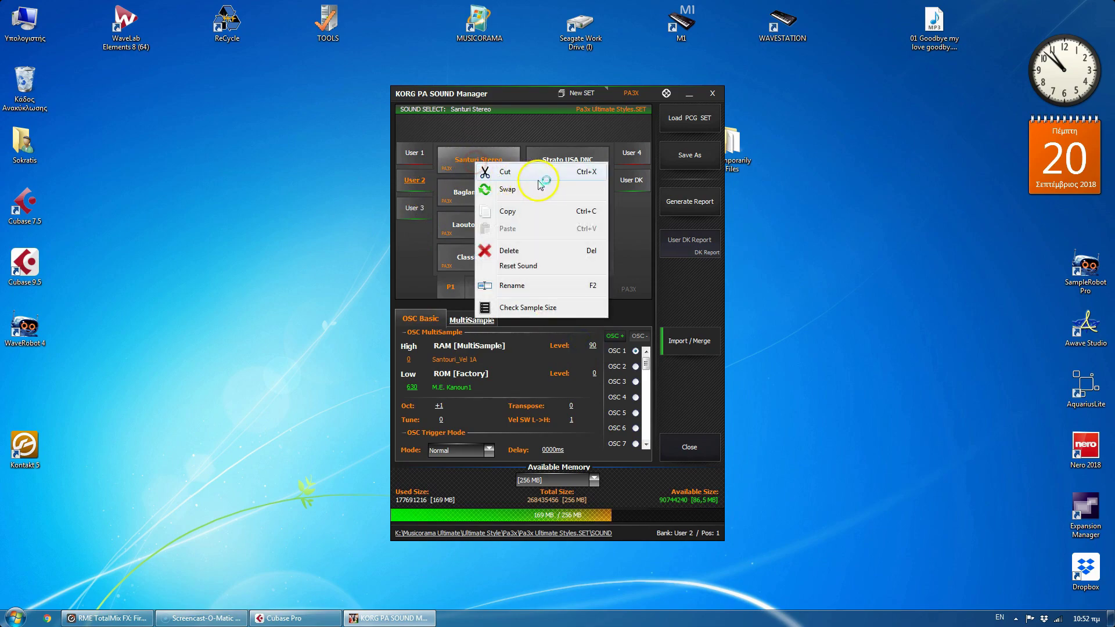
left_click(511, 196)
left_click(533, 287)
left_click(595, 288)
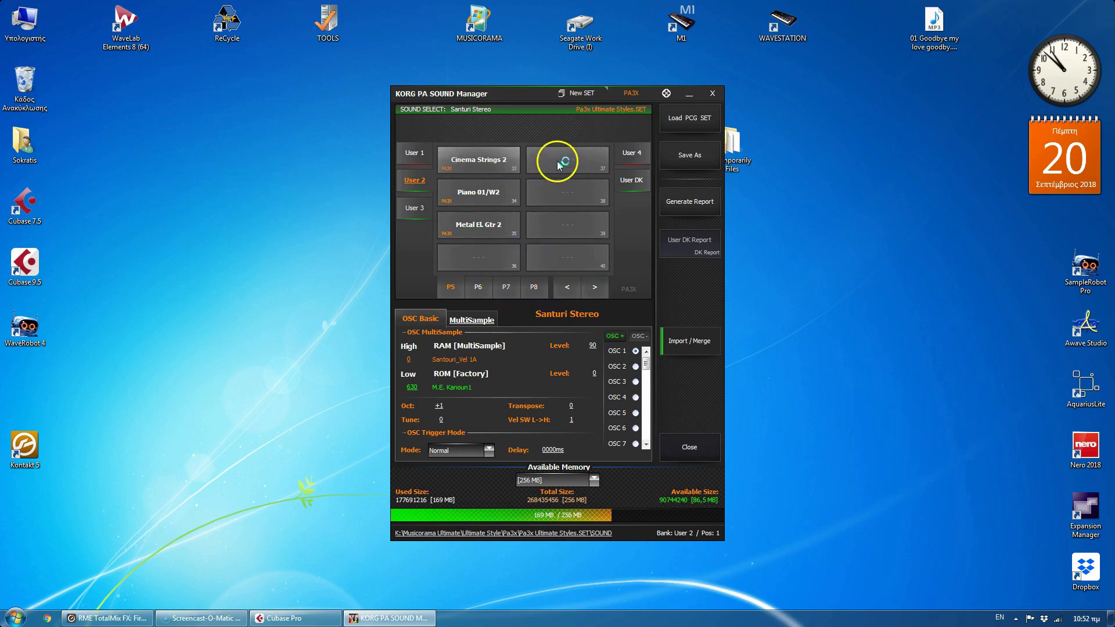
right_click(559, 166)
left_click(592, 205)
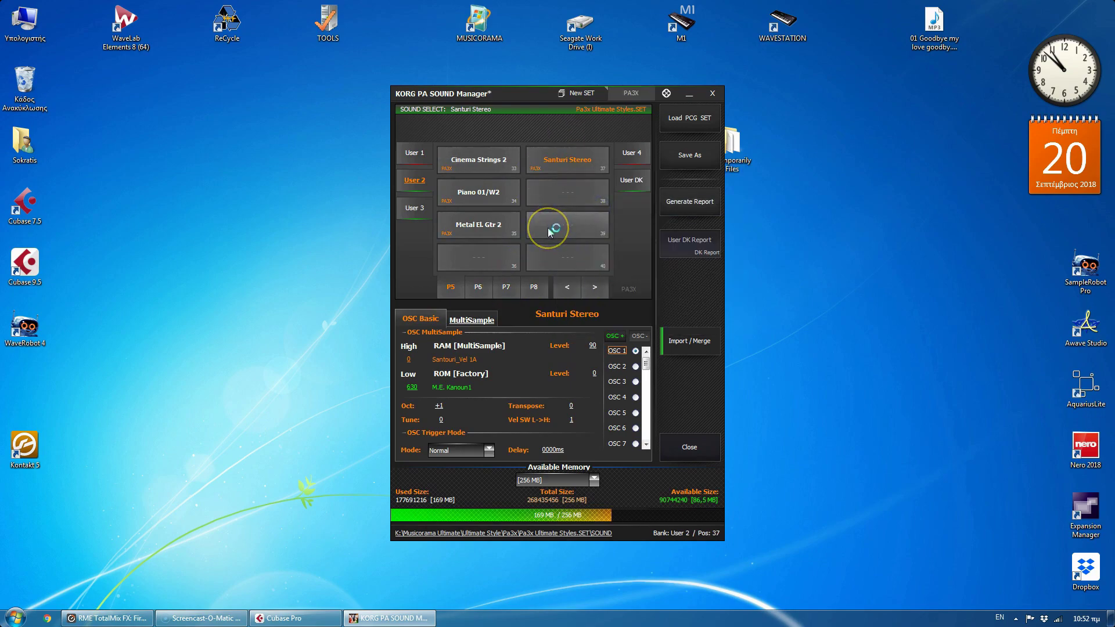
Swap Studio Steel RX with Strato USA DNC on the first page of the User 2 bank.
left_click(567, 287)
left_click(476, 166)
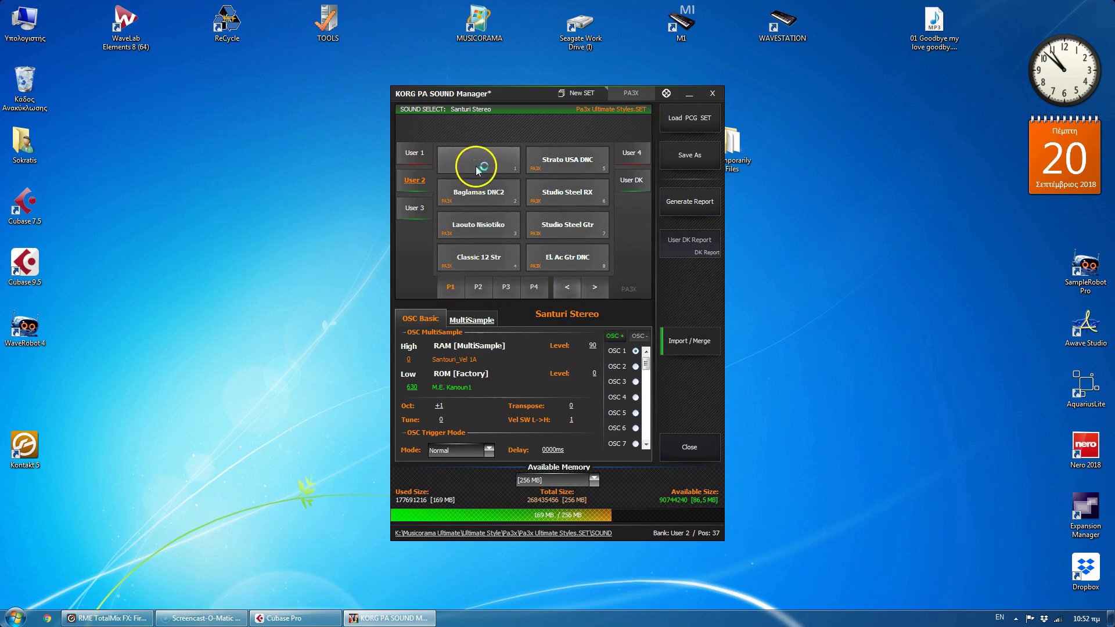
left_click(568, 260)
left_click(488, 165)
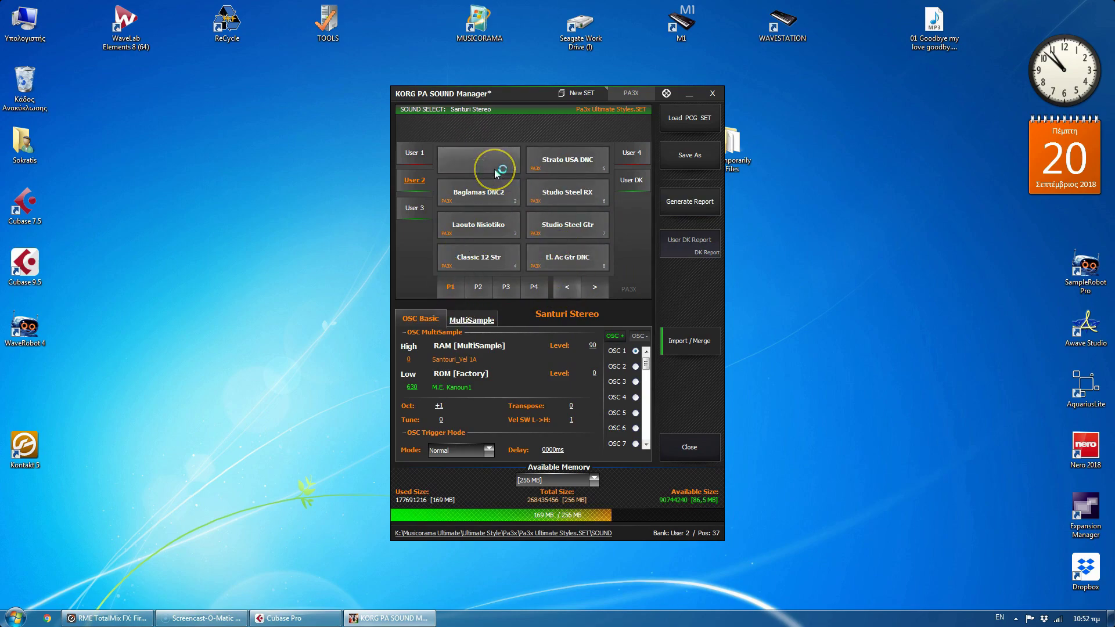
left_click(590, 287)
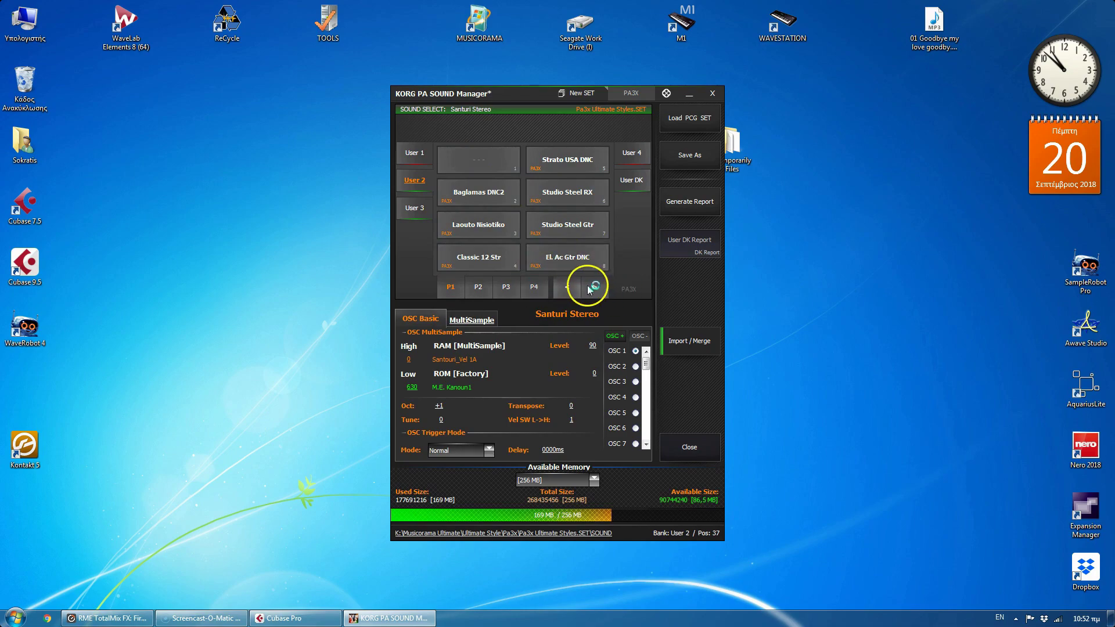
right_click(566, 197)
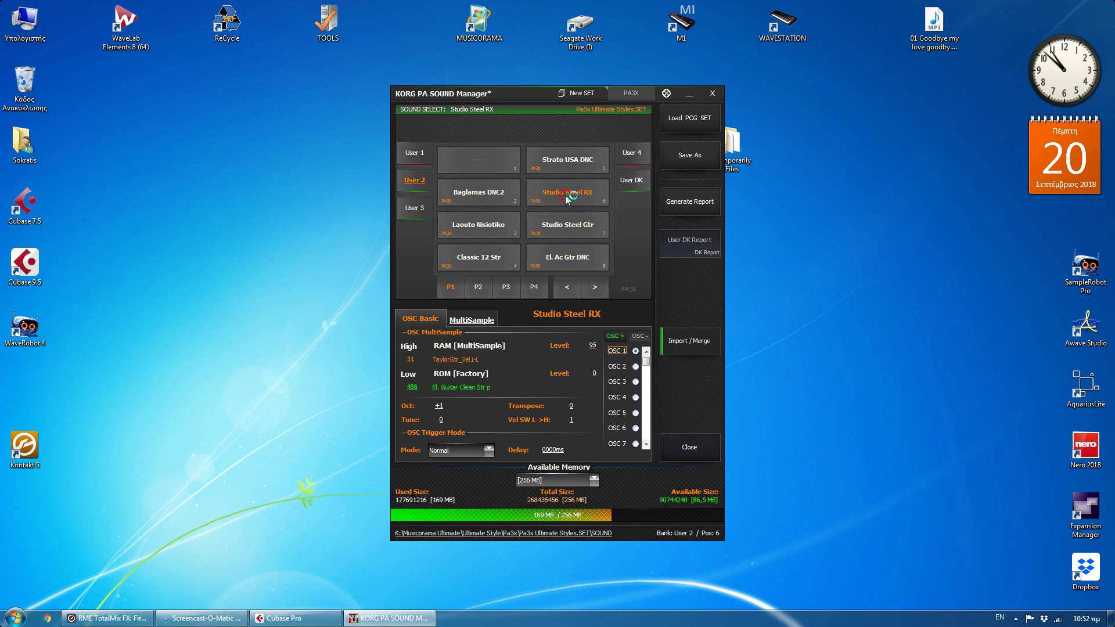
left_click(596, 223)
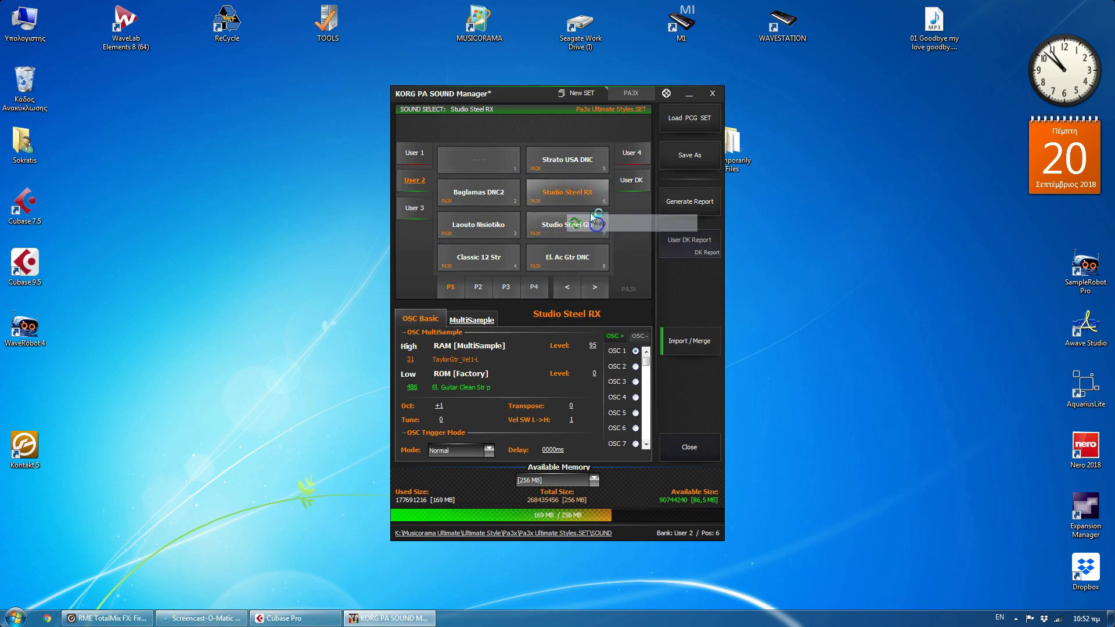
left_click(568, 162)
right_click(568, 163)
left_click(609, 188)
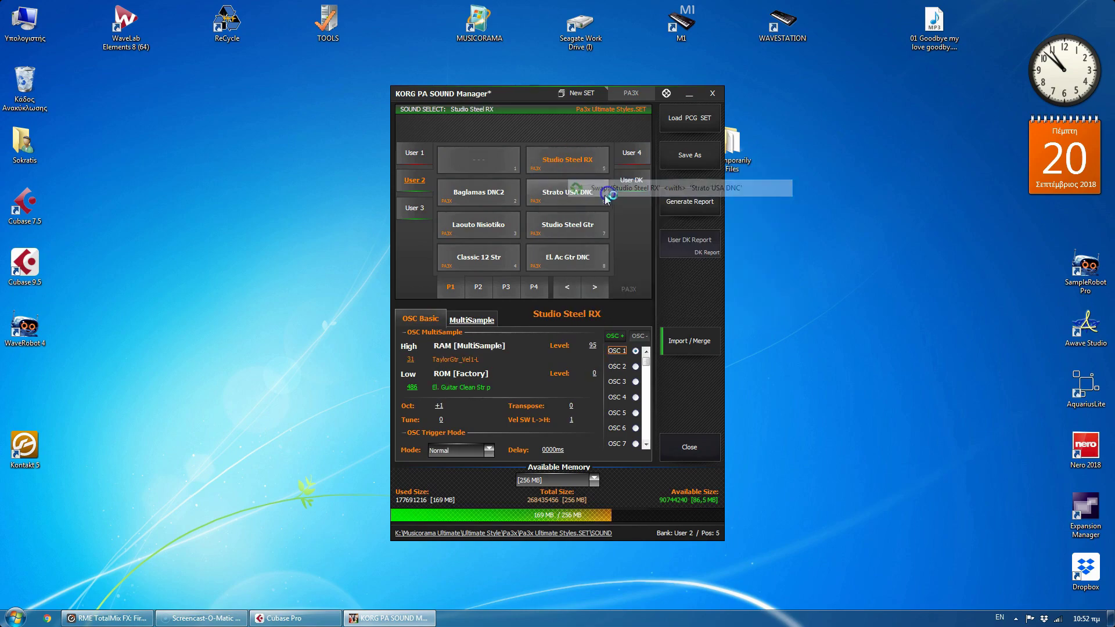
left_click_drag(579, 153, 577, 220)
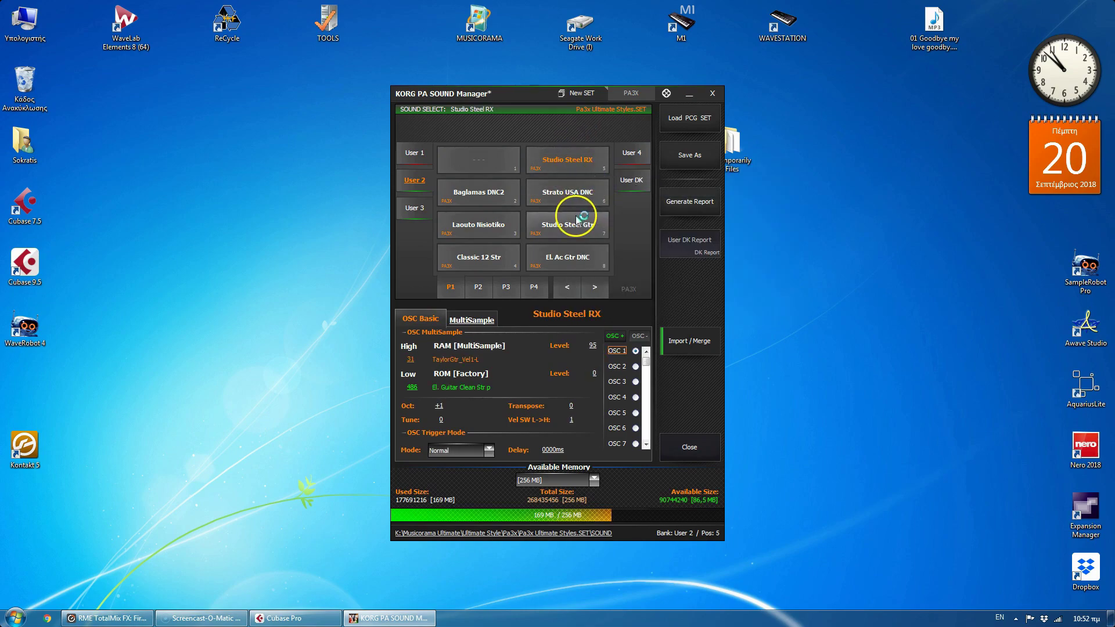
Swap Santuri Stereo from position 37 back into the empty position 1 of the User 2 bank.
left_click(594, 290)
left_click(568, 158)
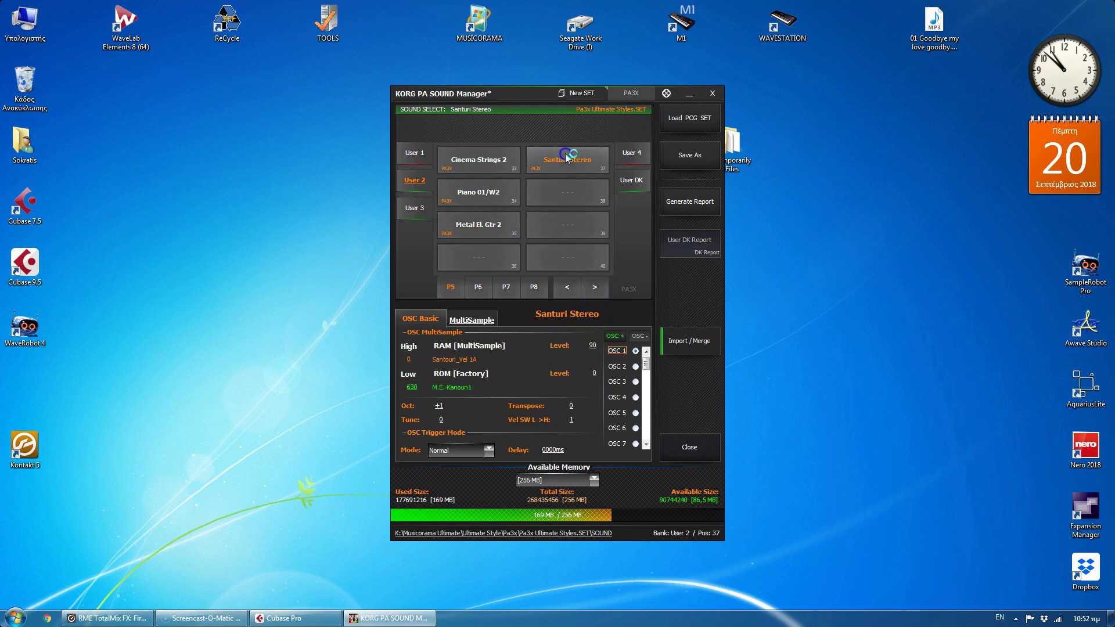
right_click(567, 158)
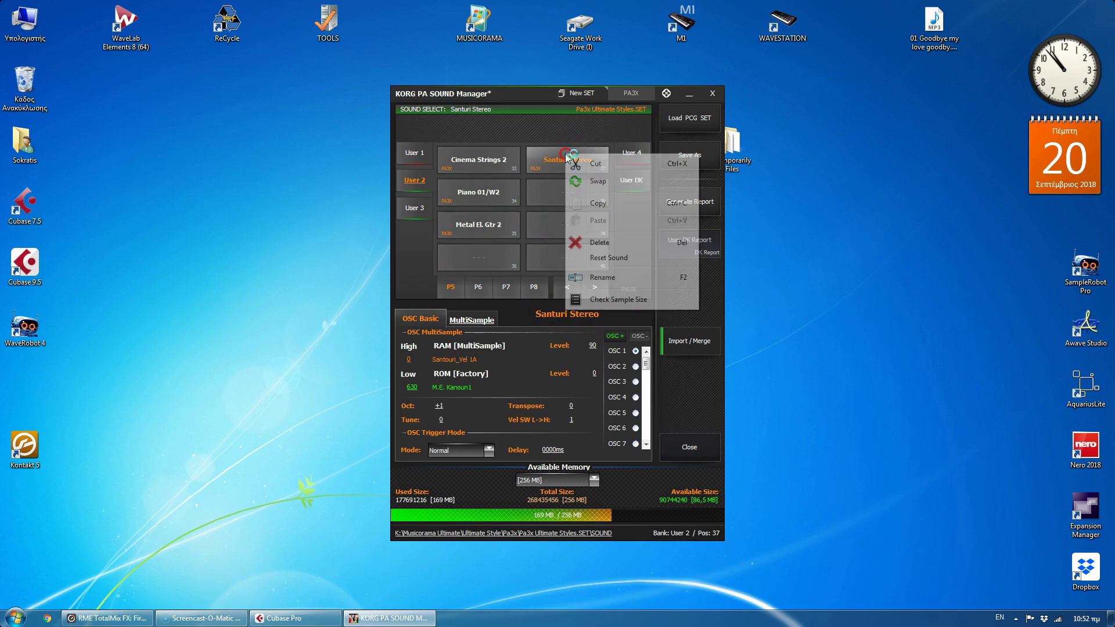
left_click(598, 182)
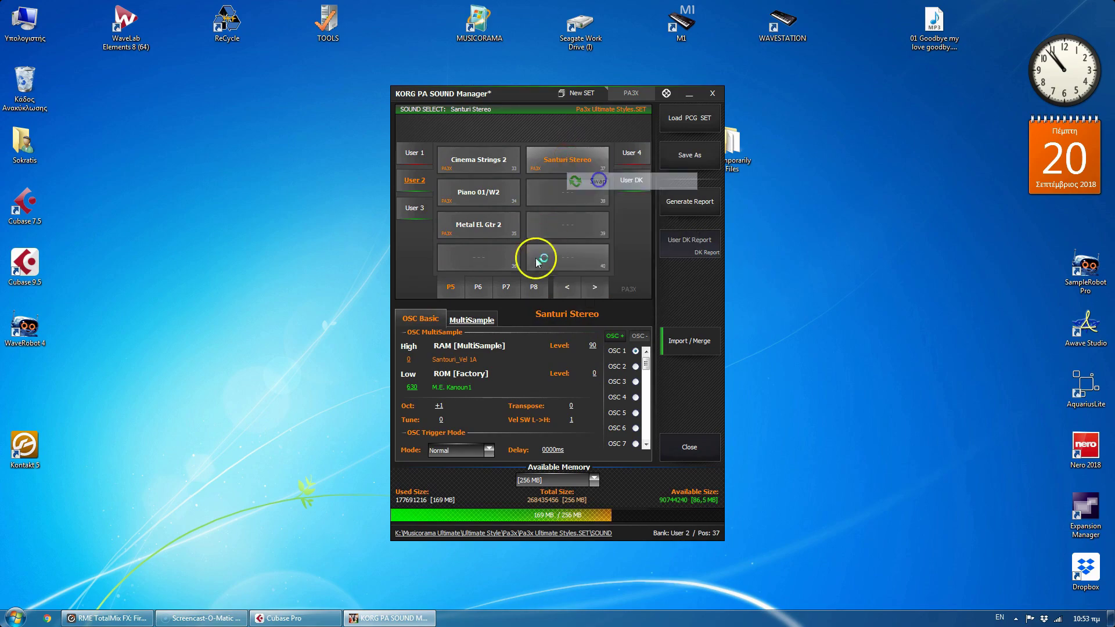
left_click(567, 287)
right_click(470, 157)
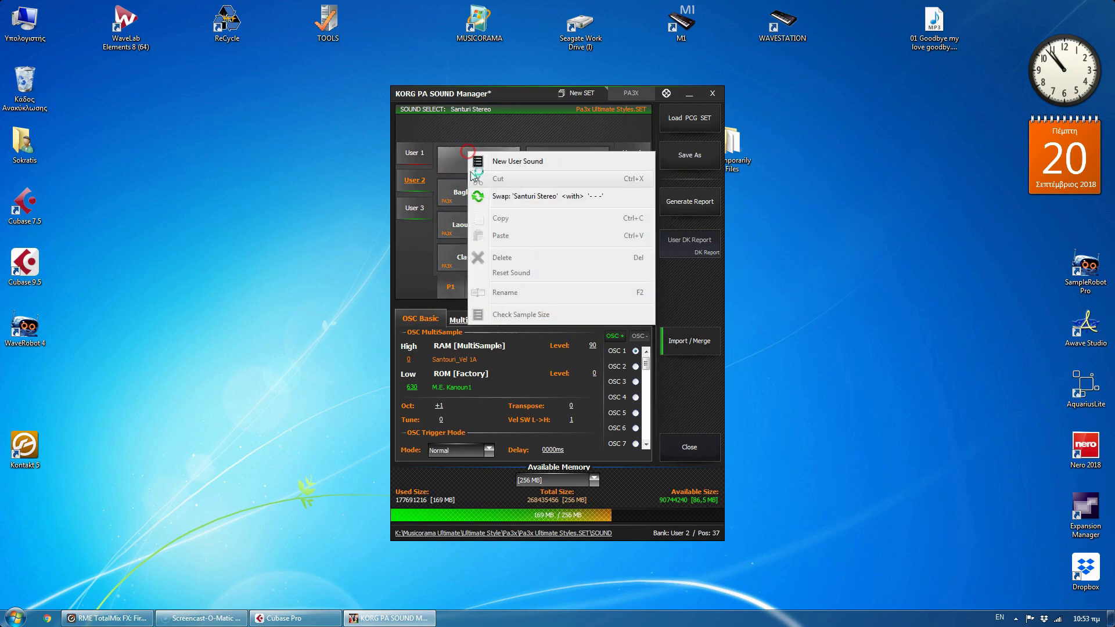
left_click(522, 196)
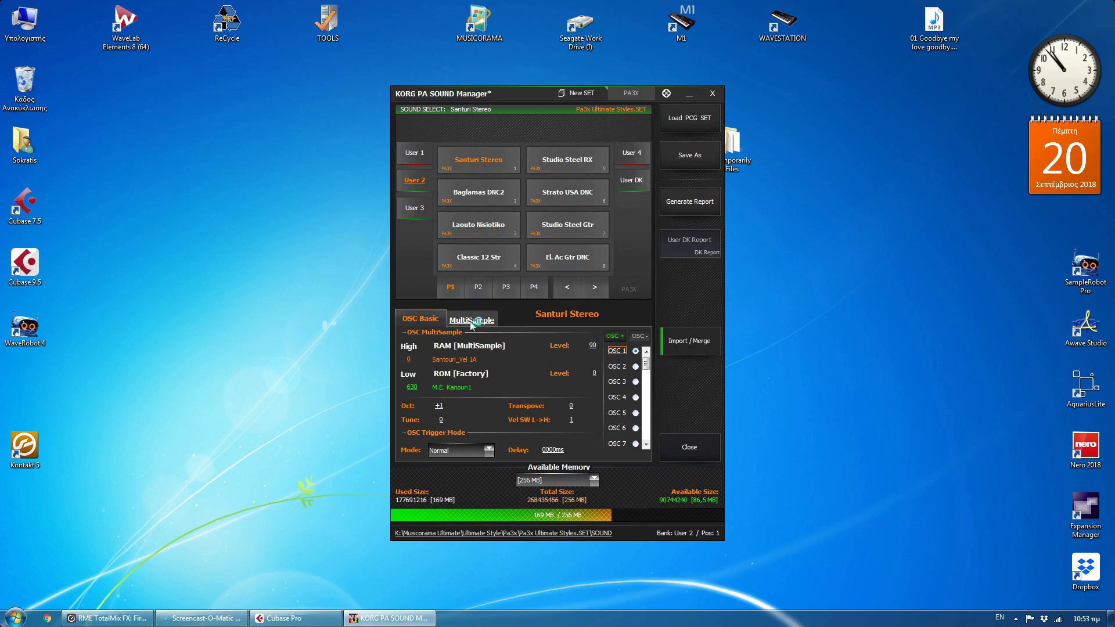
Examine the settings of Santuri Stereo's oscillators from OSC 2 up to OSC 8, and the set's multisample list.
left_click(635, 367)
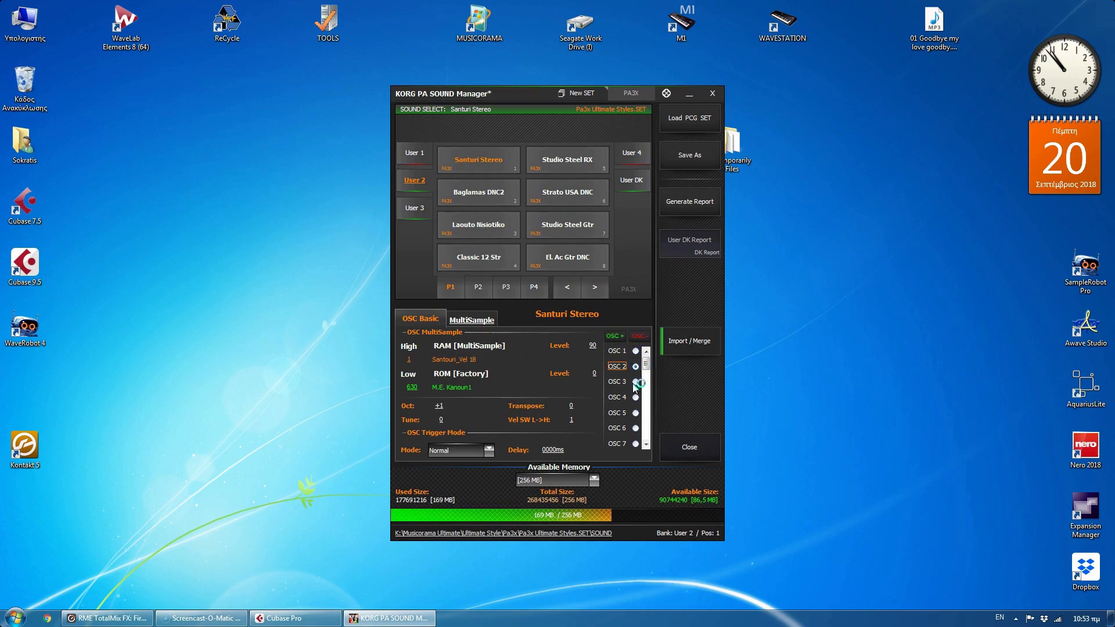
left_click(635, 383)
left_click(635, 413)
left_click(635, 428)
left_click(635, 444)
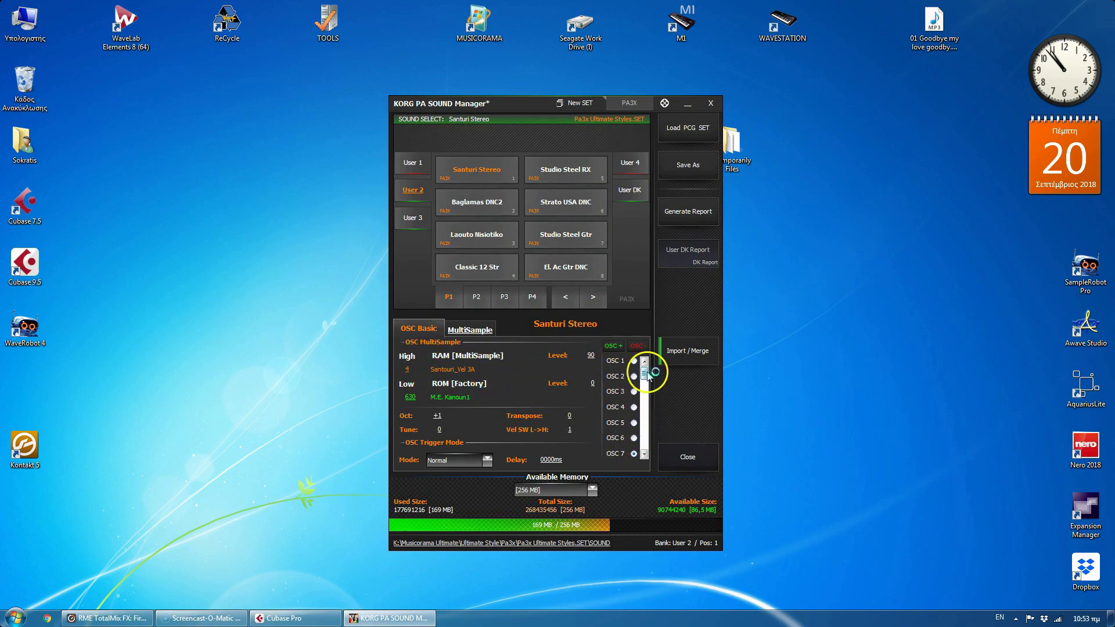
left_click_drag(642, 378, 645, 391)
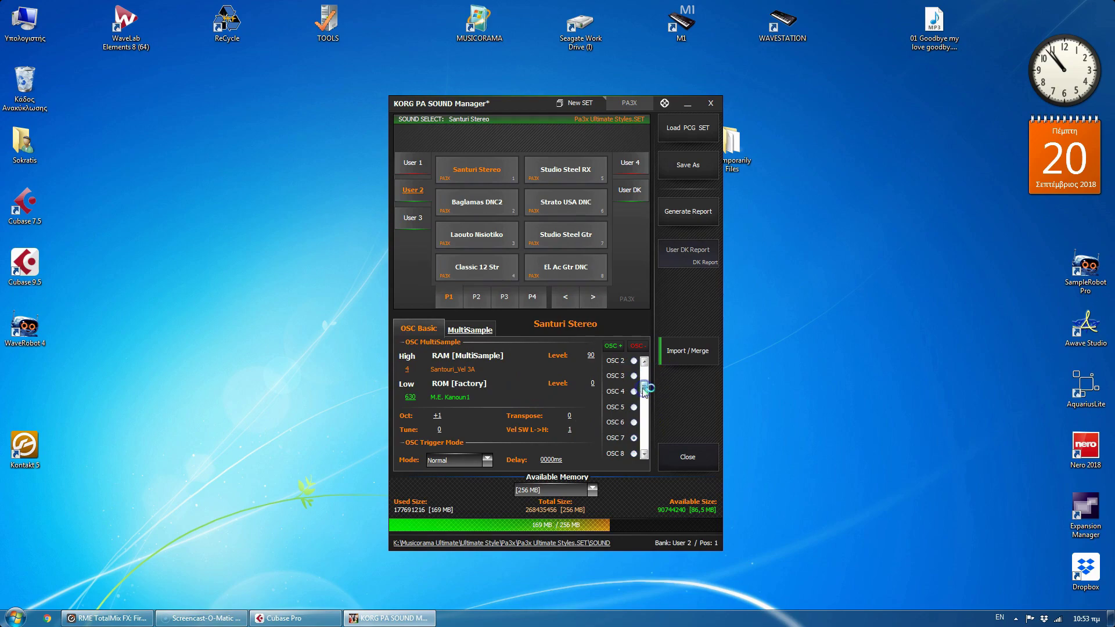
left_click(634, 453)
left_click(468, 329)
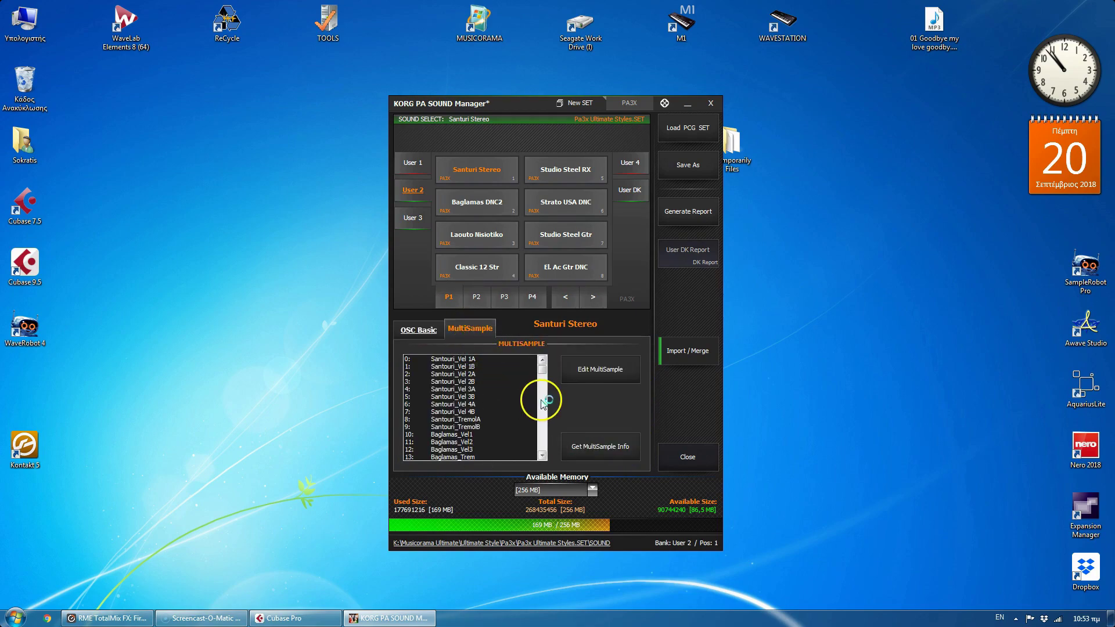
left_click_drag(542, 400, 544, 367)
left_click(543, 373)
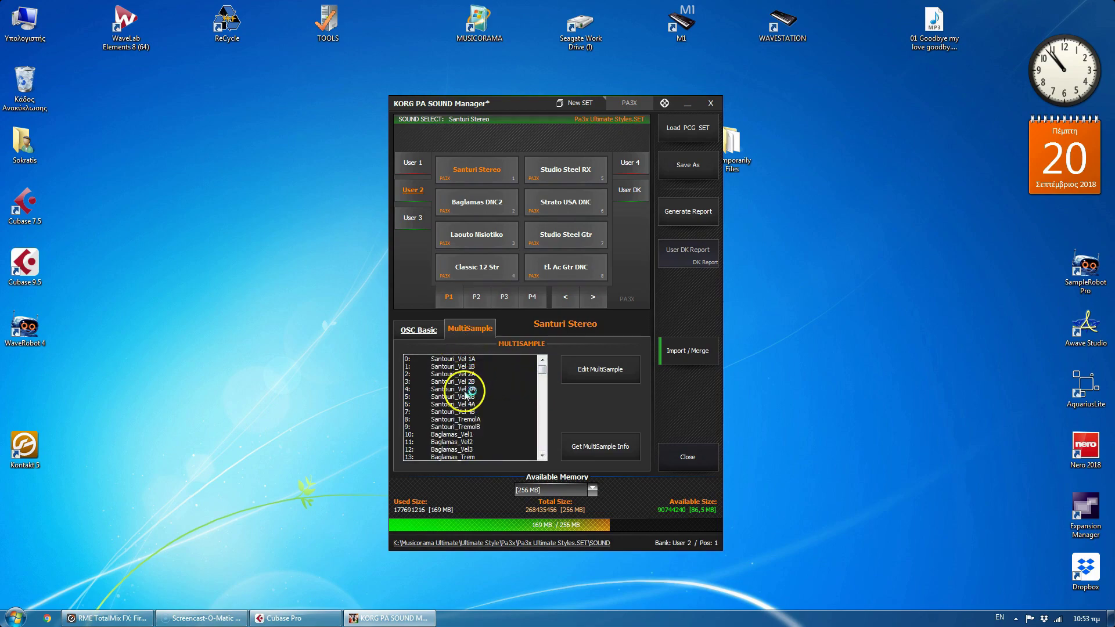
Open the Santouri_Vel 1A multisample, view its export formats, and delete the multisample with its associated samples.
left_click(464, 359)
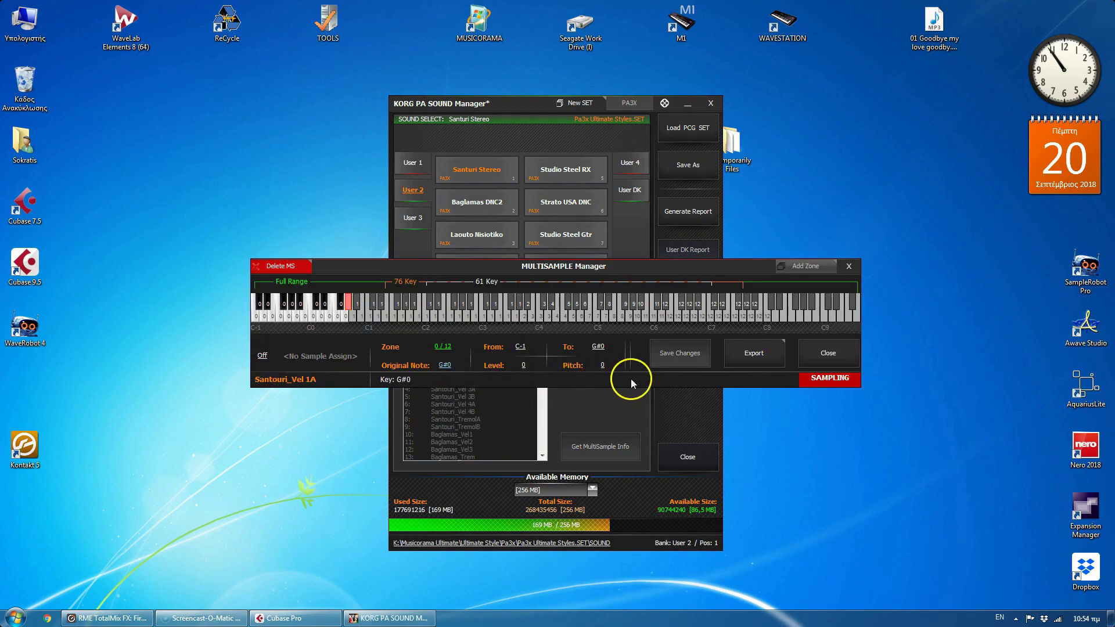
left_click(764, 355)
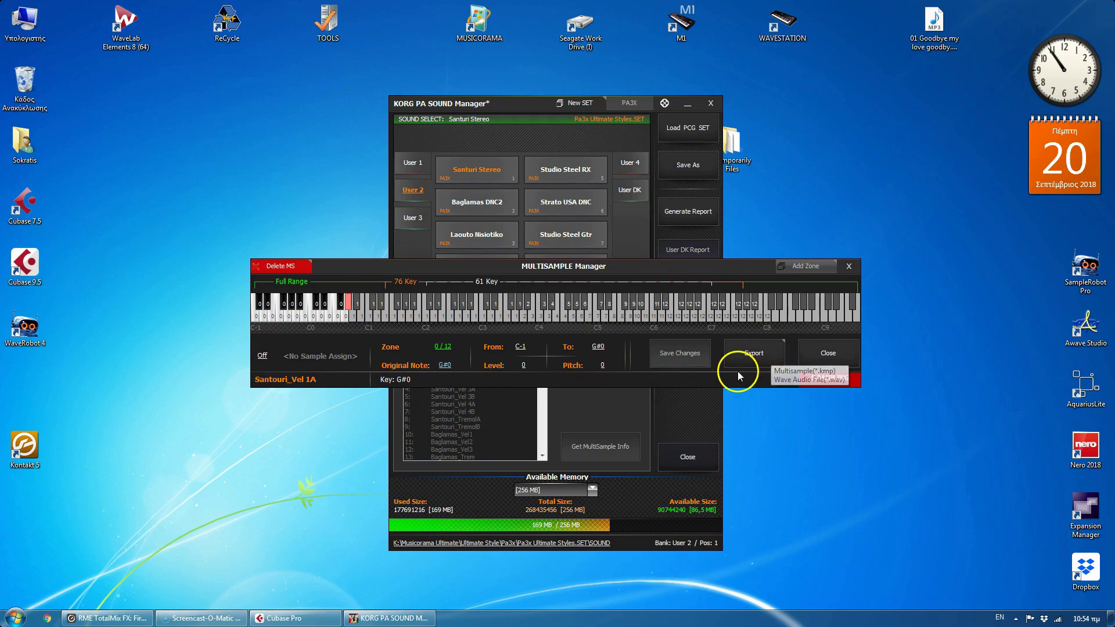
left_click(758, 367)
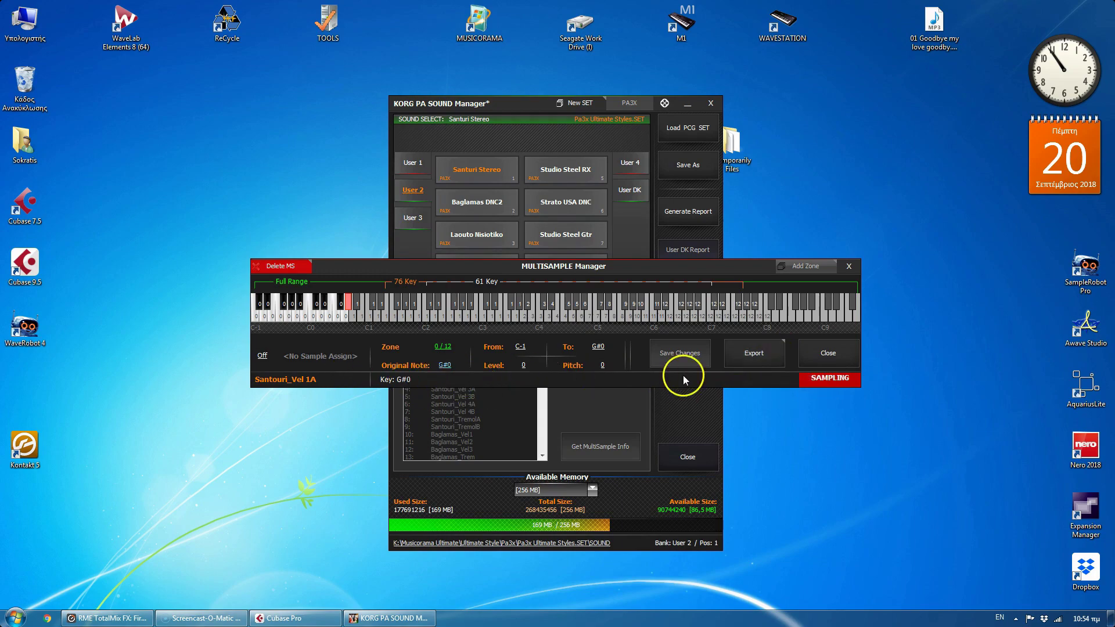
left_click(287, 267)
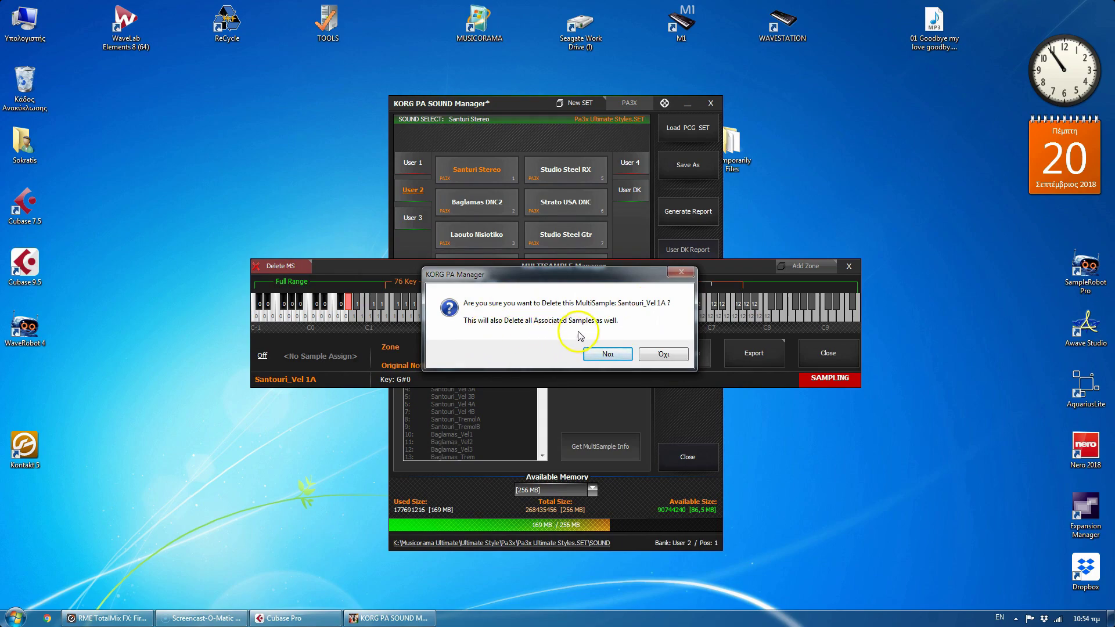
left_click(607, 355)
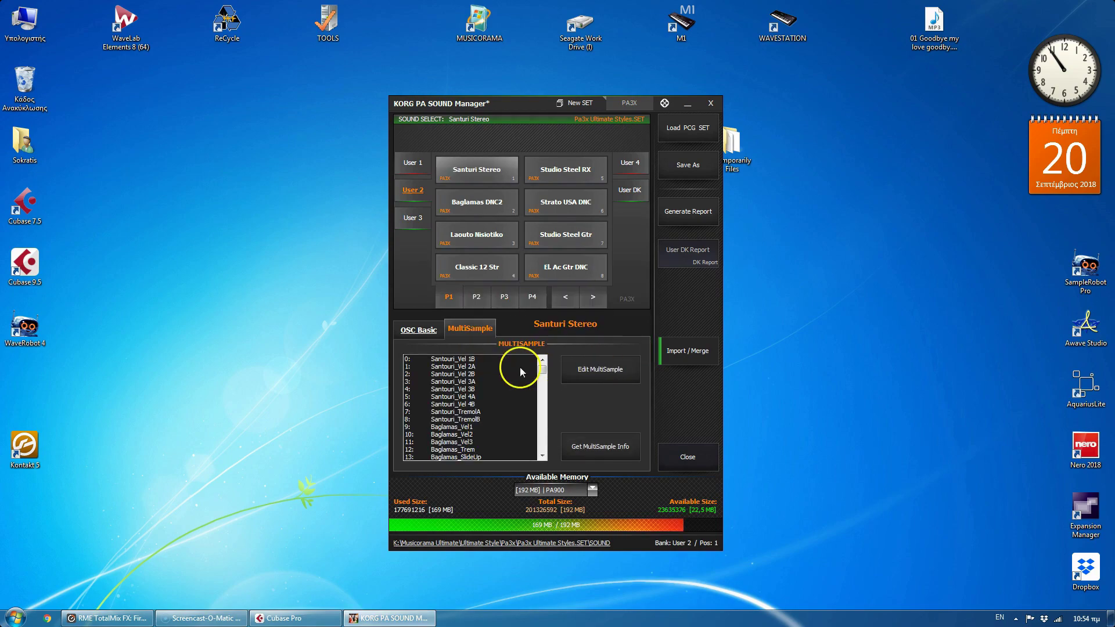
Delete the Santouri_Vel 1B multisample with its associated samples and set the available memory to 256 MB.
left_click(468, 359)
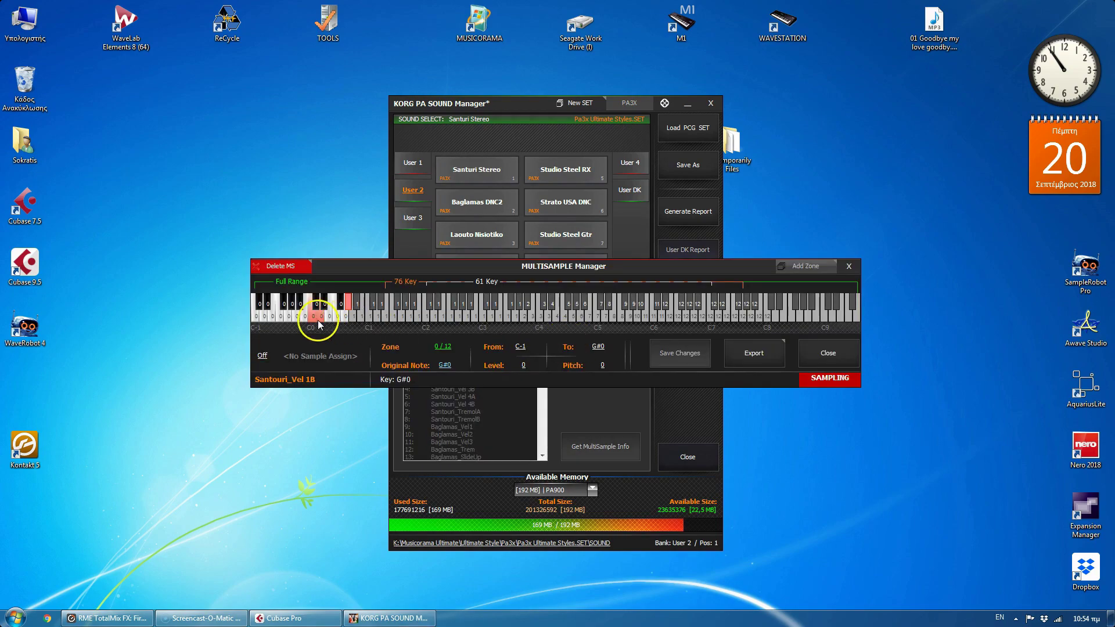
left_click(293, 269)
left_click(604, 354)
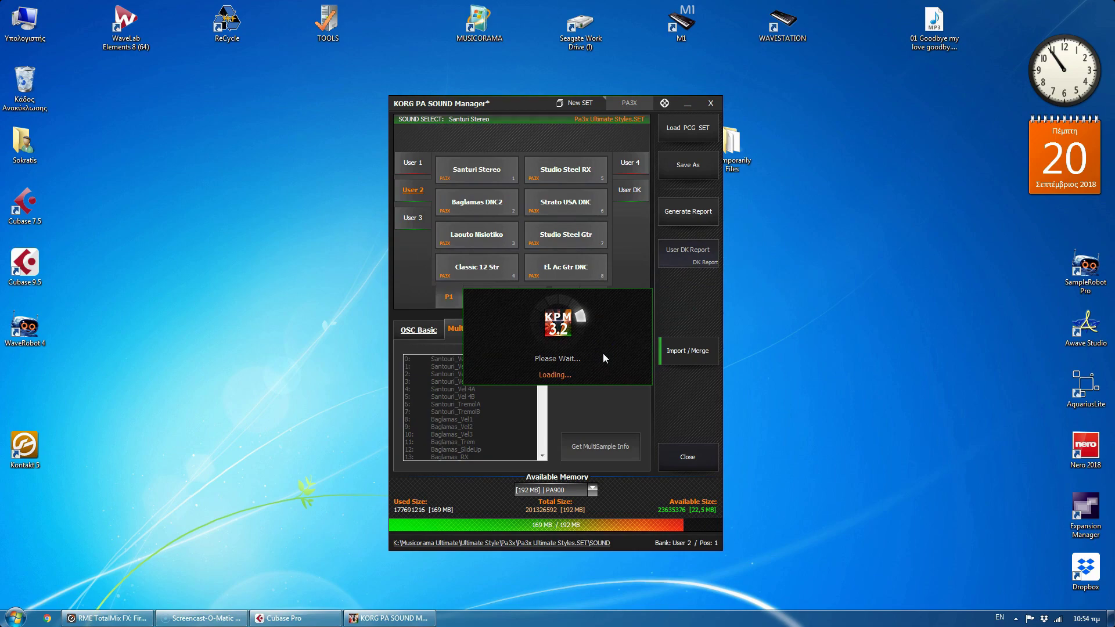
left_click(590, 491)
left_click(528, 585)
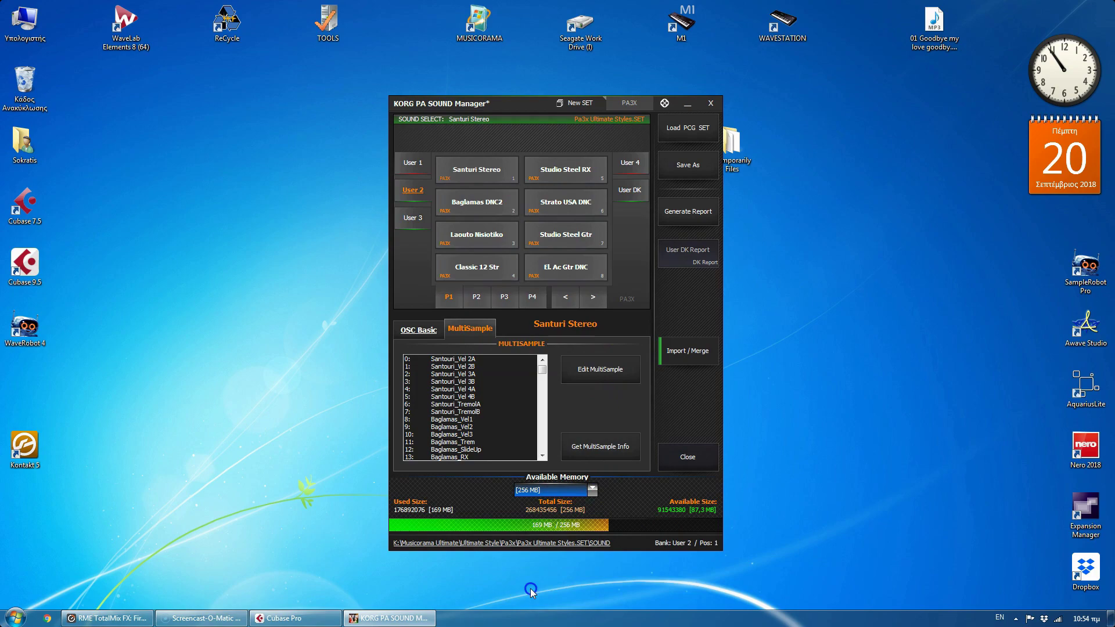
Delete the Santouri_Vel 2A multisample with its associated samples and set the available memory to 256 MB.
left_click(462, 360)
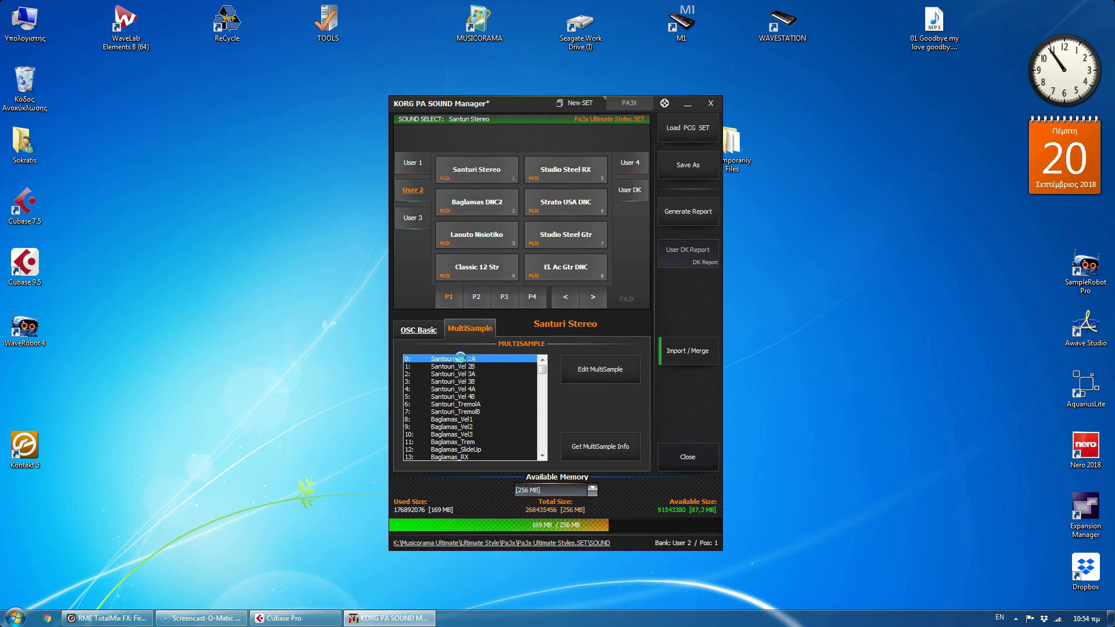
double_click(462, 359)
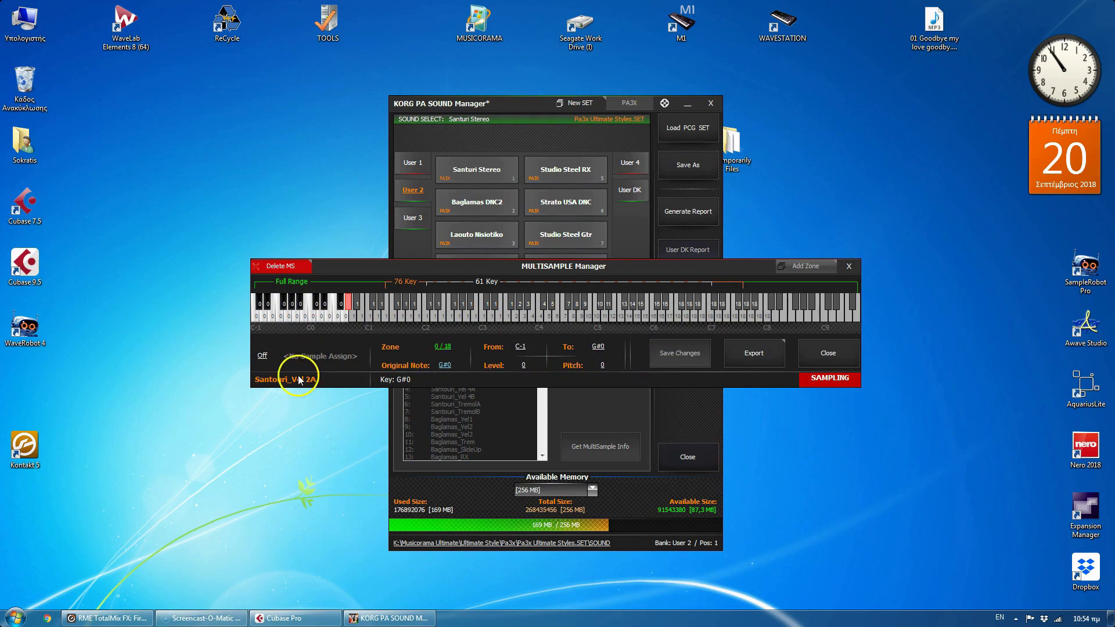
left_click(284, 265)
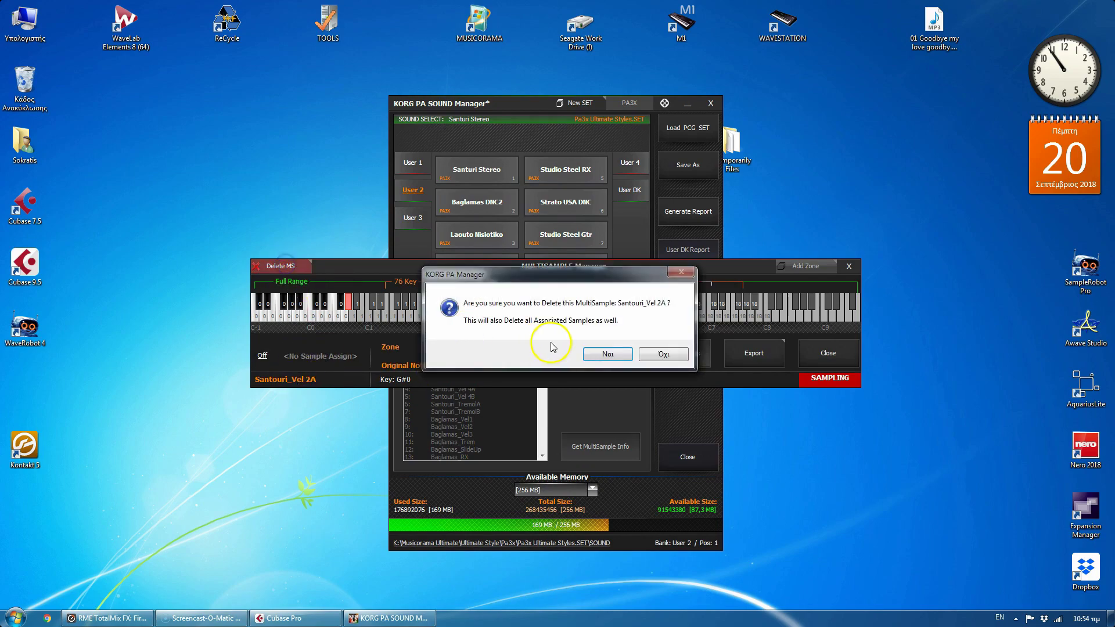
left_click(601, 353)
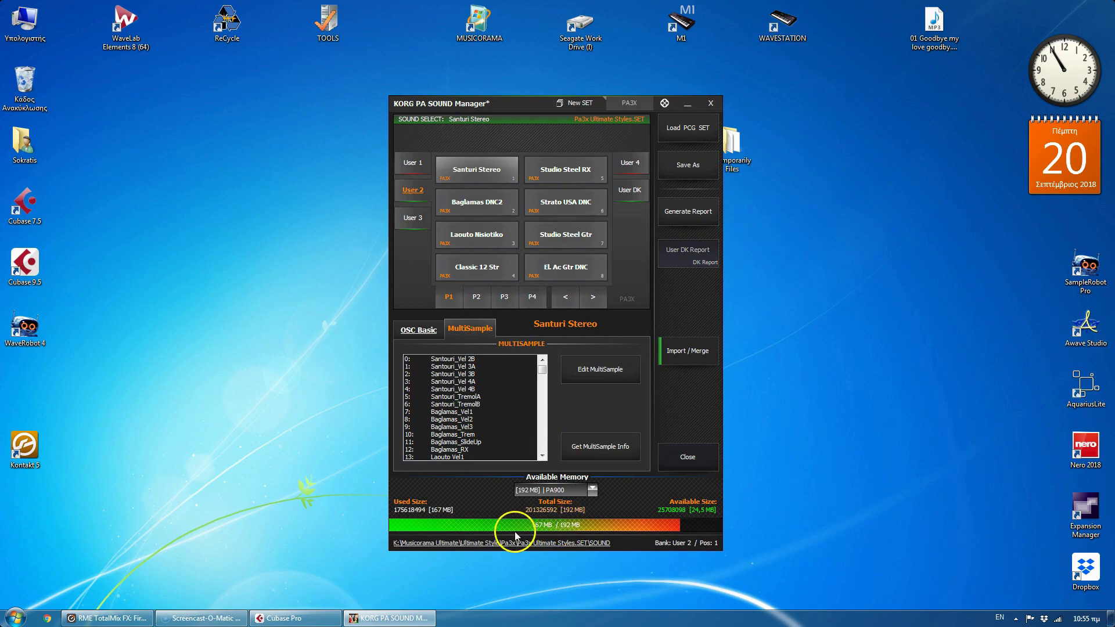
left_click(592, 489)
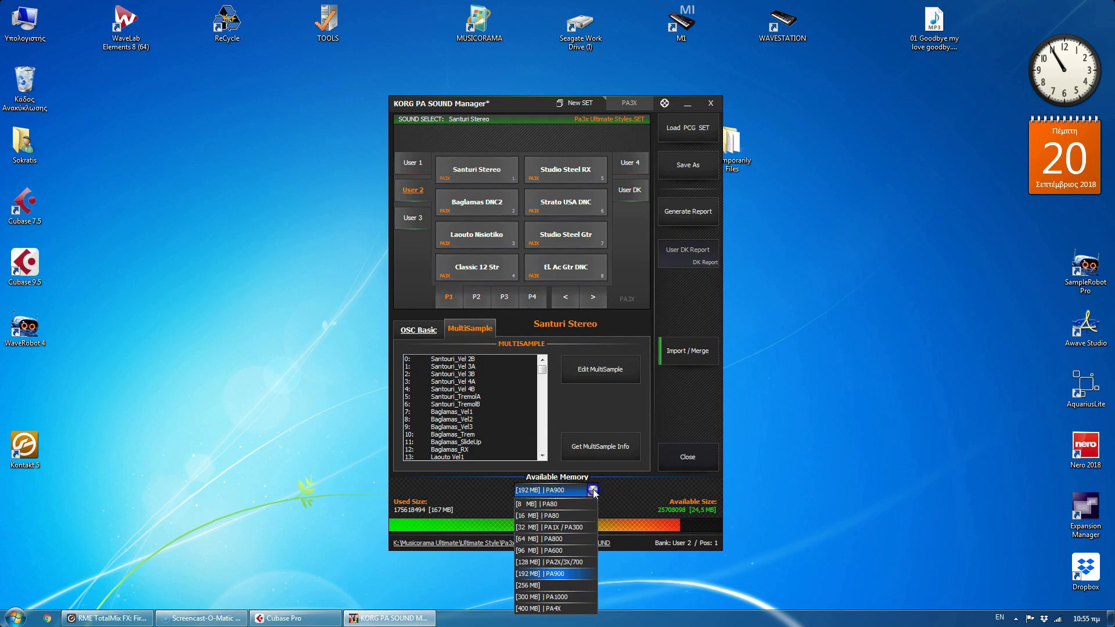
left_click(528, 585)
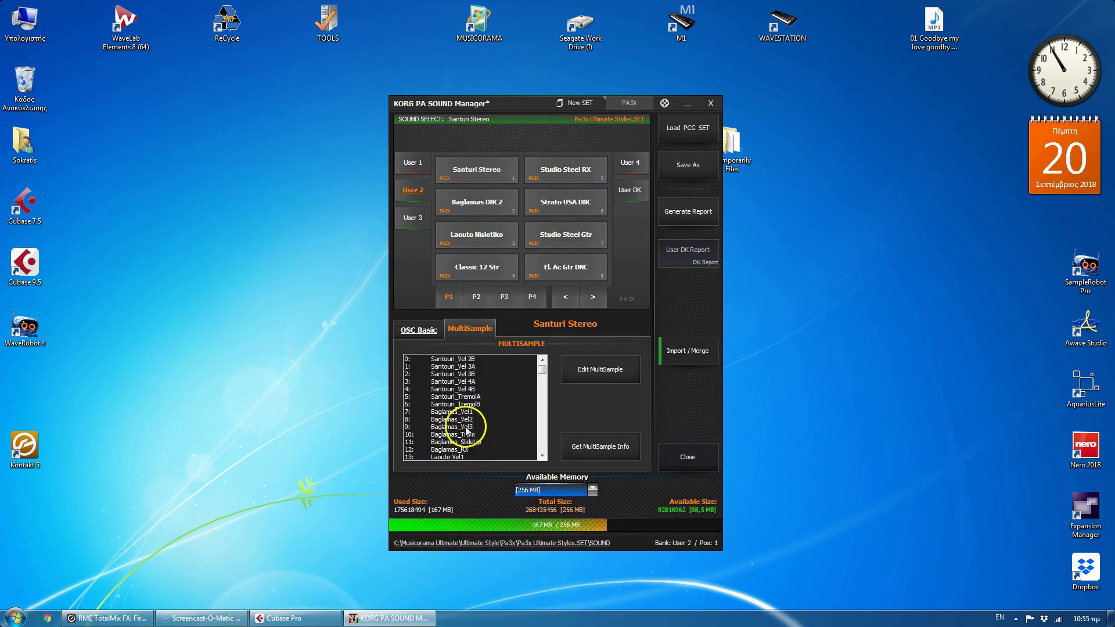
Delete the Santouri_Vel 2B multisample together with its associated samples.
left_click(454, 359)
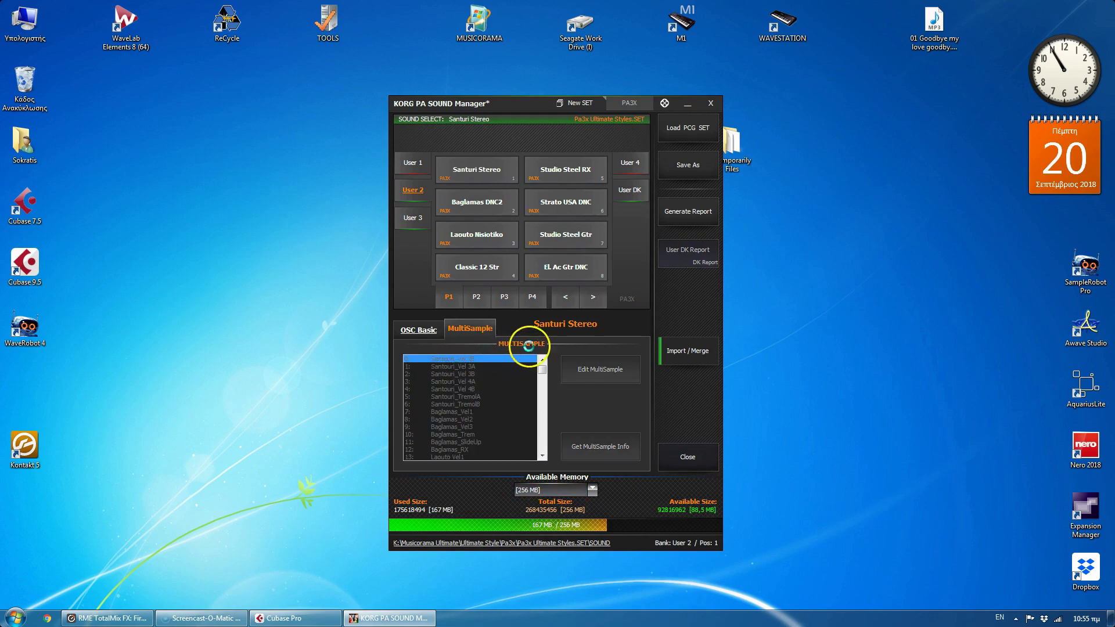
left_click(268, 269)
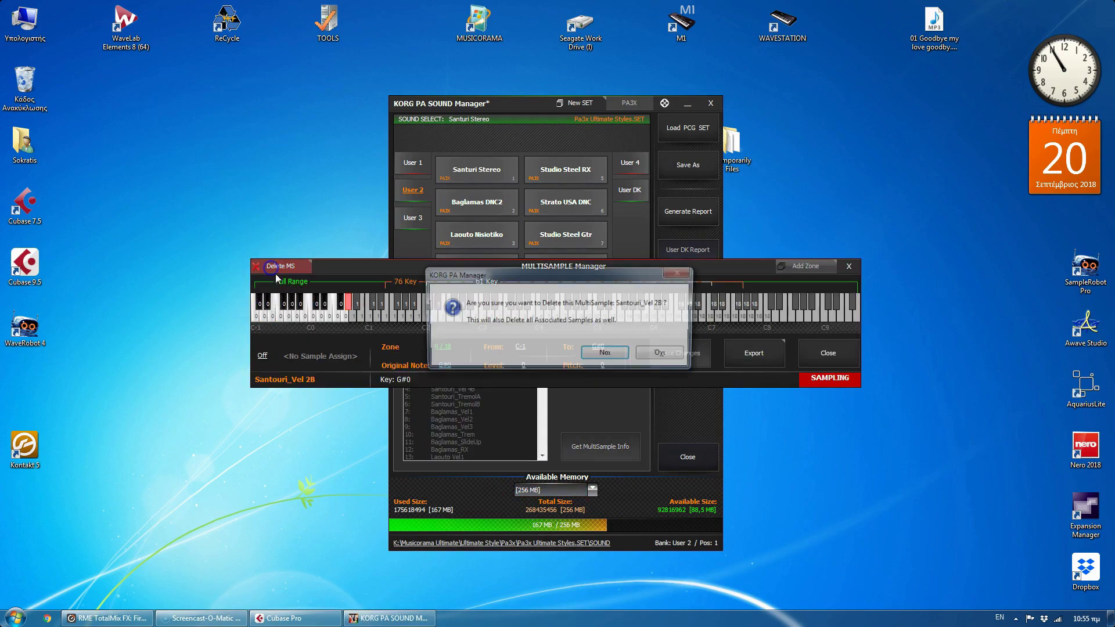
left_click(606, 352)
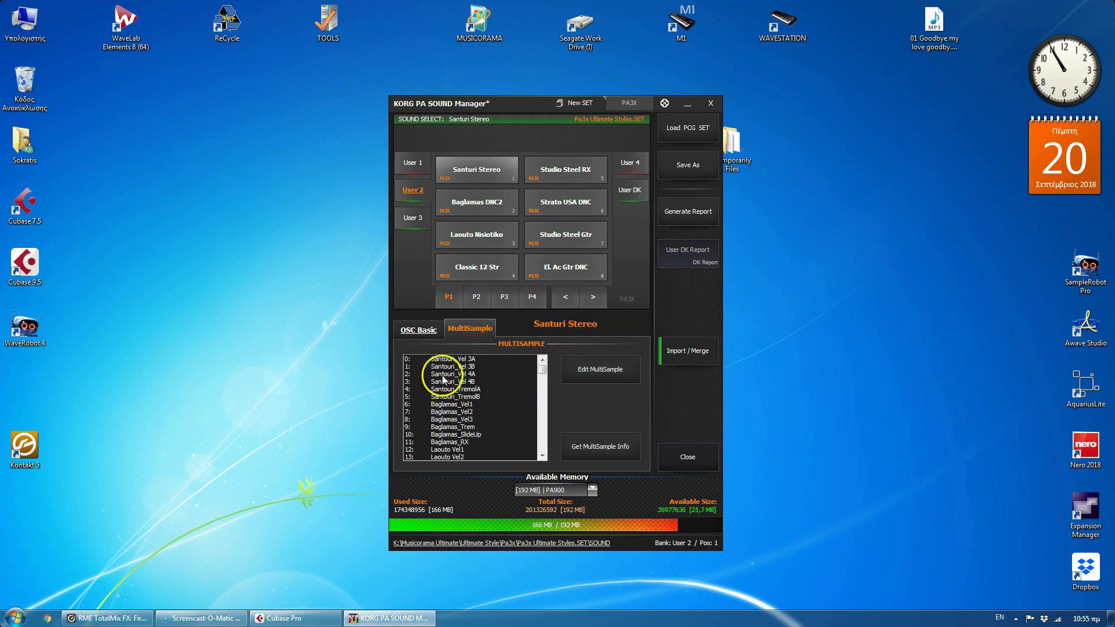
Examine the multisample report for Santouri_Vel 3A, including its samples and where it is used, and close the Sound Manager.
left_click(452, 359)
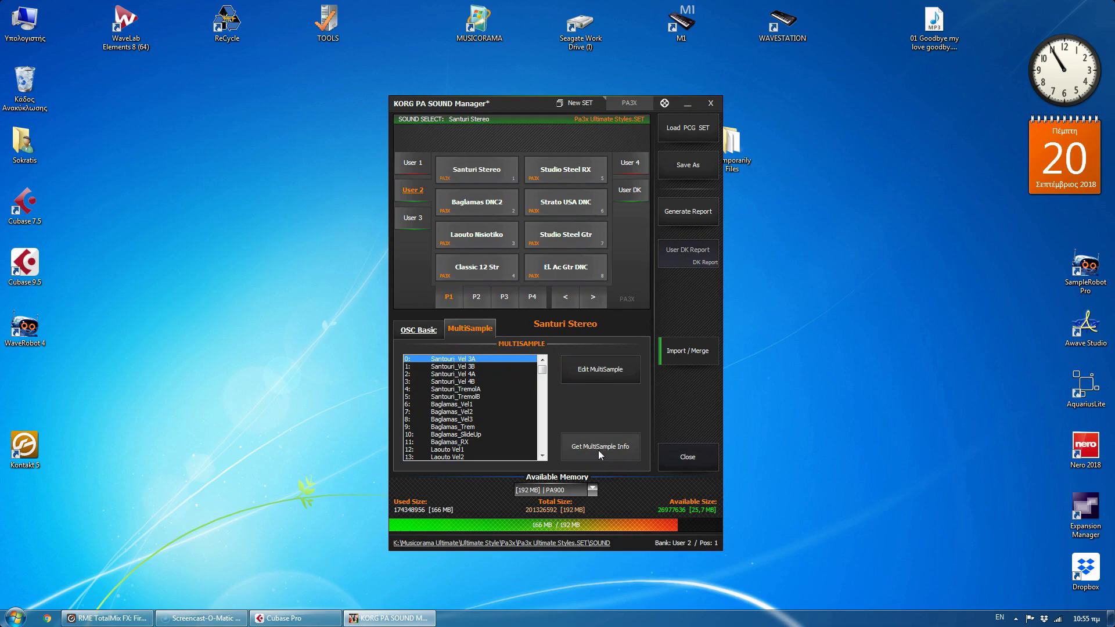
left_click(598, 451)
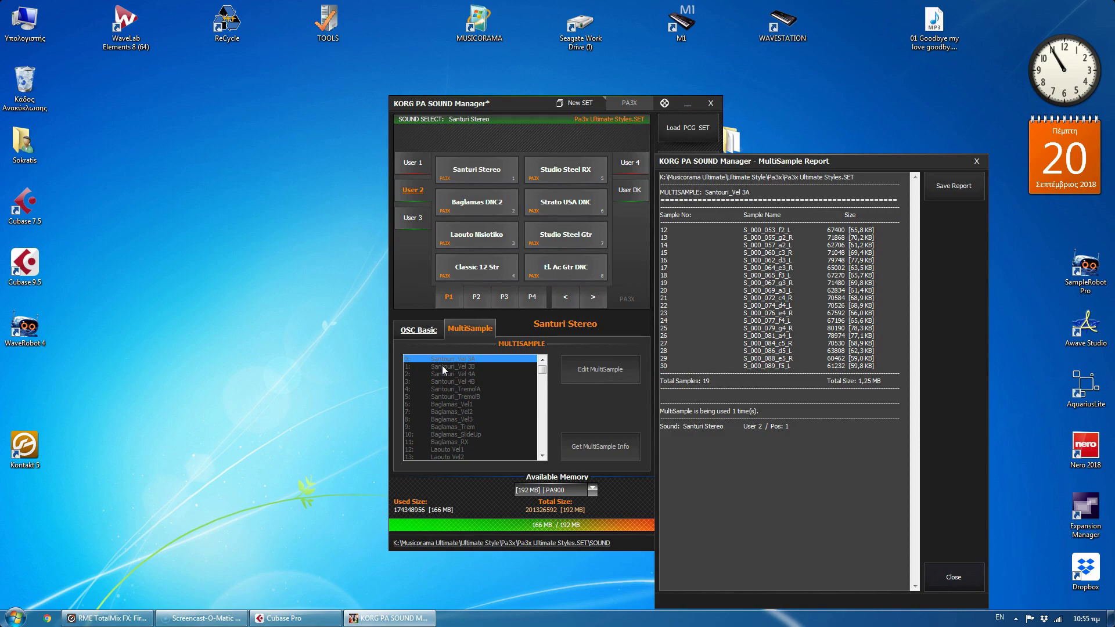
left_click(963, 584)
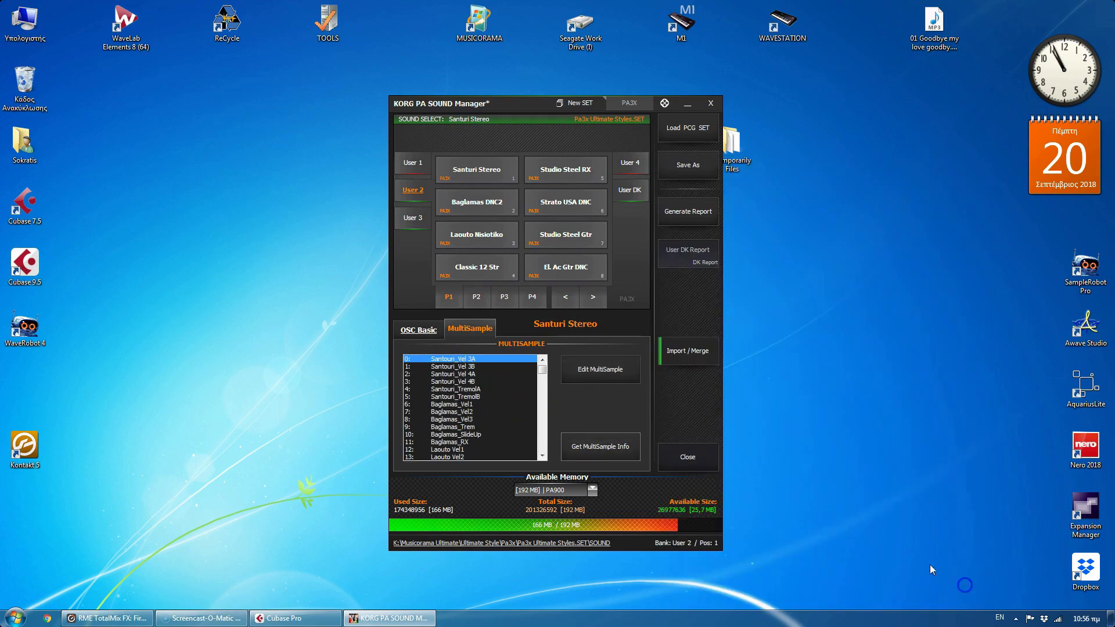
left_click(700, 454)
left_click(605, 350)
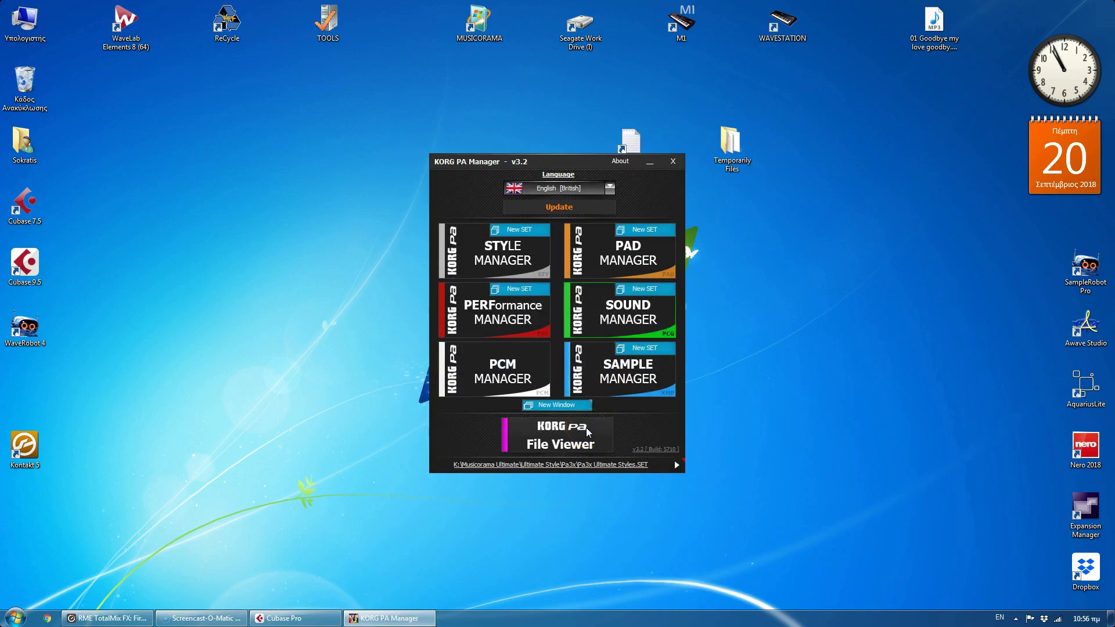
Load Pa3x Ultimate Styles.SET in the Sample Manager and set the available memory to 256 MB.
left_click(633, 383)
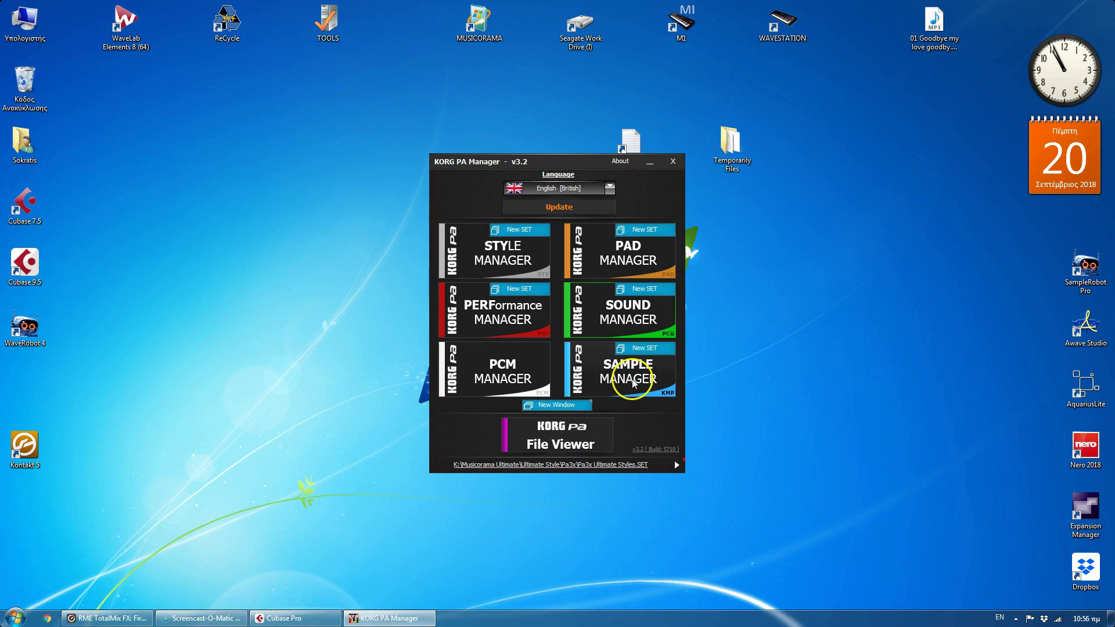
left_click(631, 379)
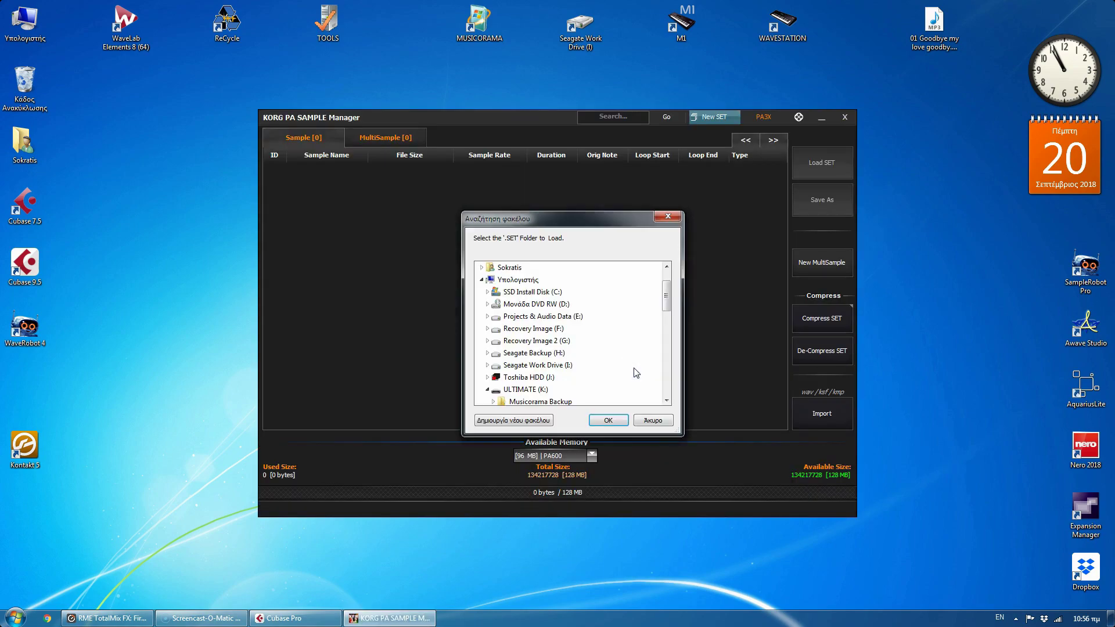
left_click_drag(660, 302, 667, 353)
left_click(614, 418)
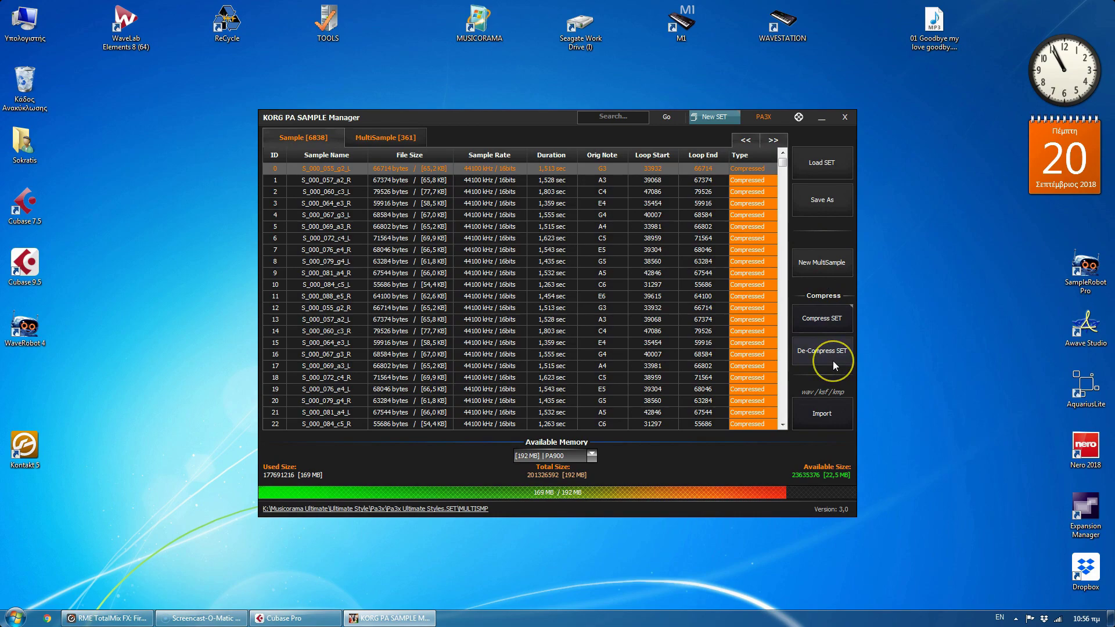
left_click(592, 456)
left_click(555, 539)
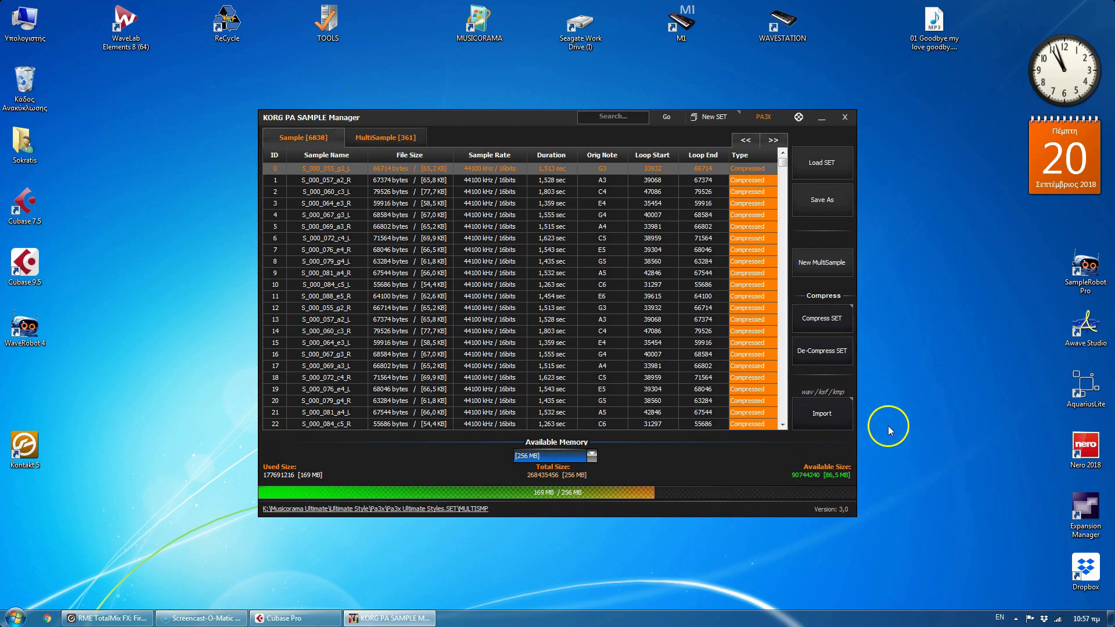
Start a sample import and browse Seagate Work Drive (I:) to MUSICORAMA FILES\KORG_PA_PROJECTS\SOUND_CONVERT_FILES\KMP.
left_click(816, 419)
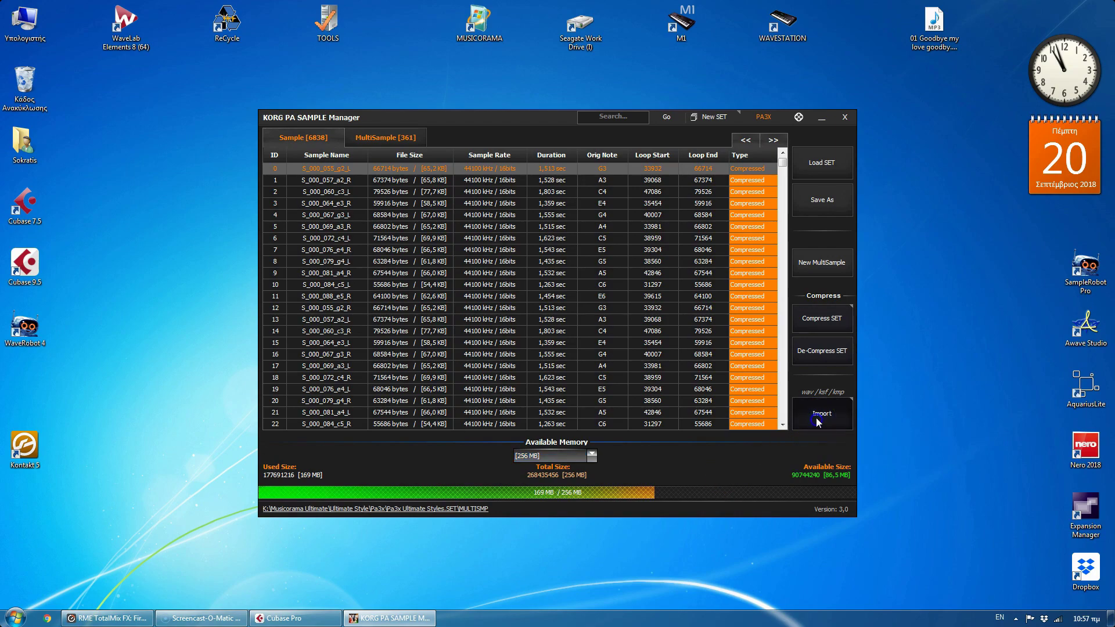
left_click(348, 225)
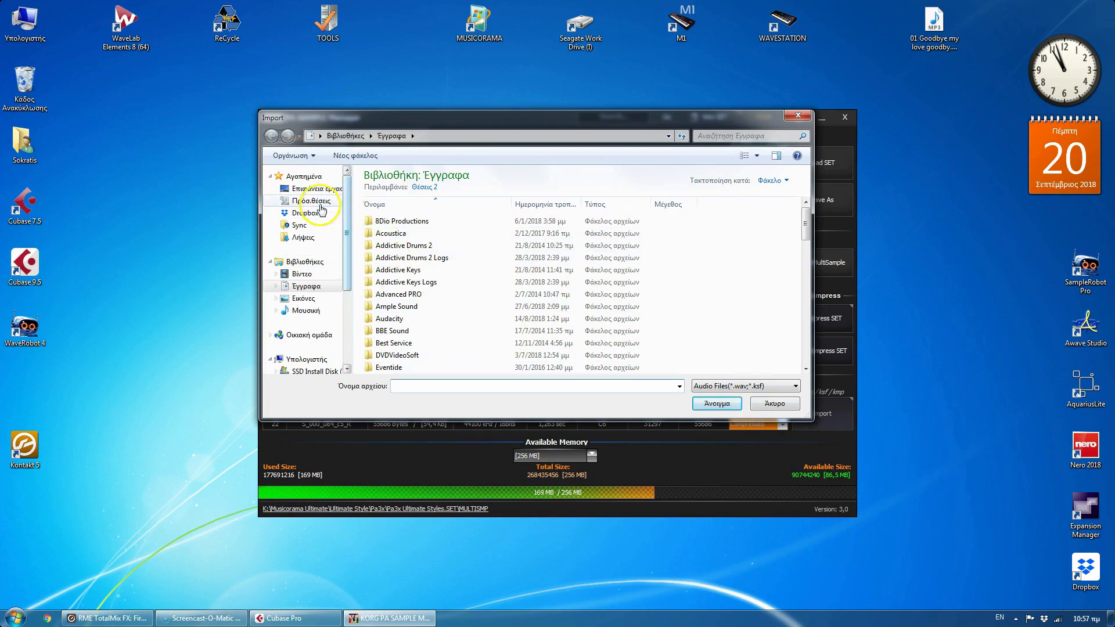
left_click_drag(347, 246, 356, 321)
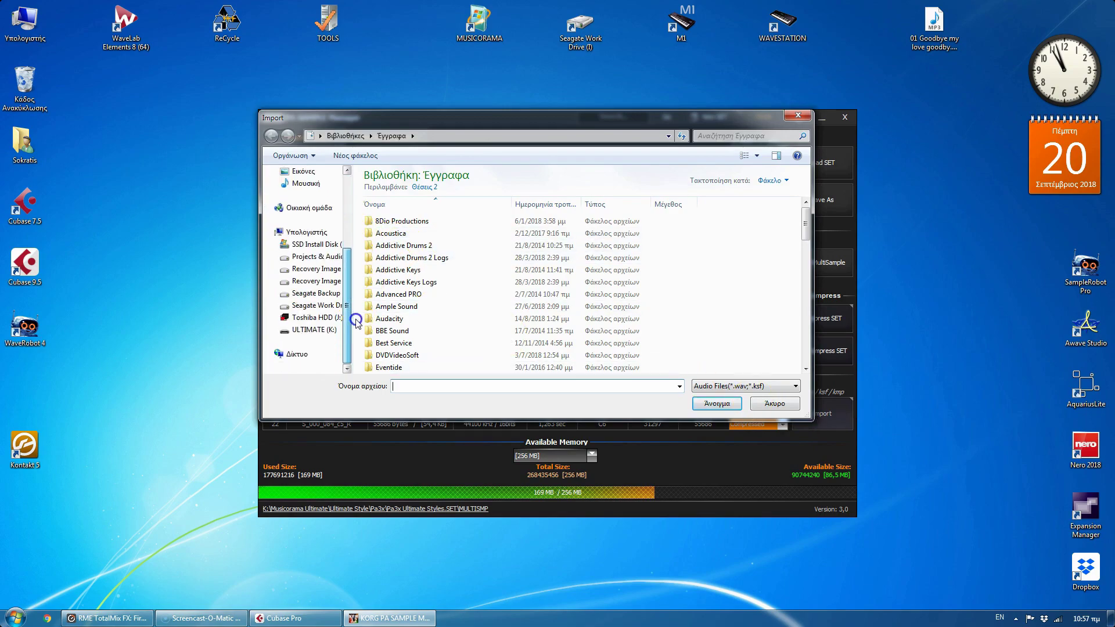
left_click(314, 306)
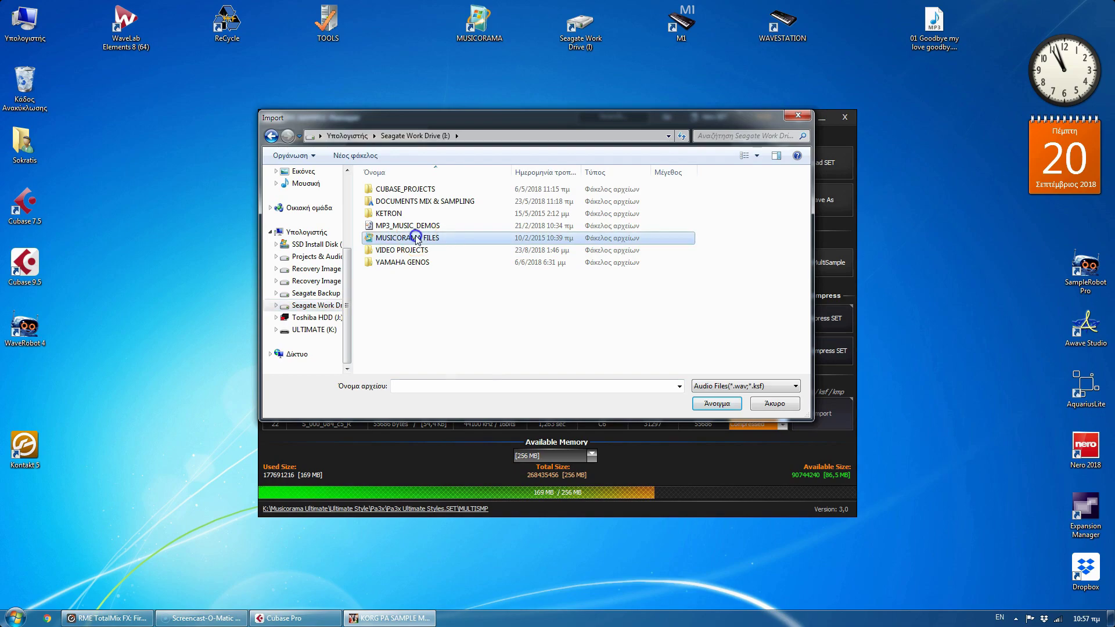
double_click(406, 238)
double_click(392, 191)
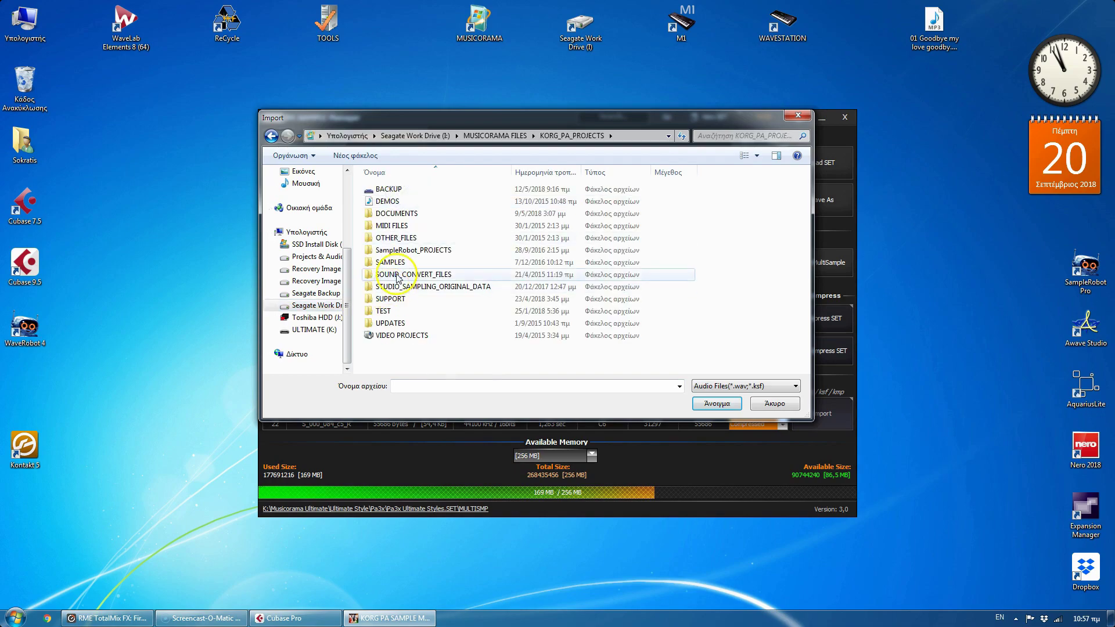
double_click(392, 275)
left_click(386, 202)
double_click(387, 203)
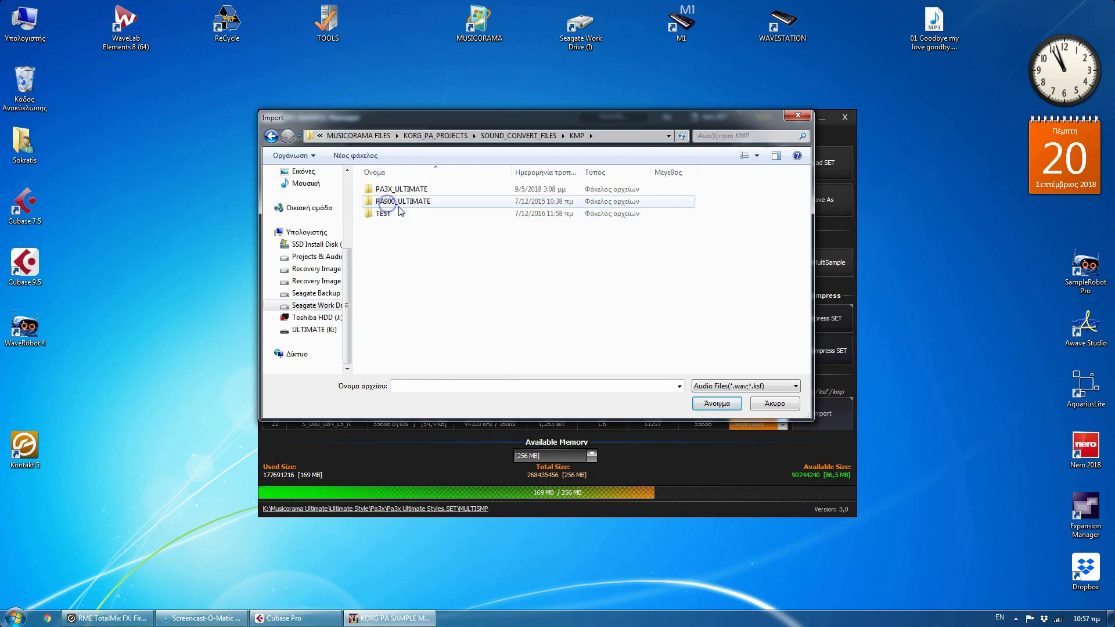
Browse to the PA3X_ULTIMATE\Final KMP\Part_1\Novation KS4\ARMONIO folder for the import.
double_click(406, 198)
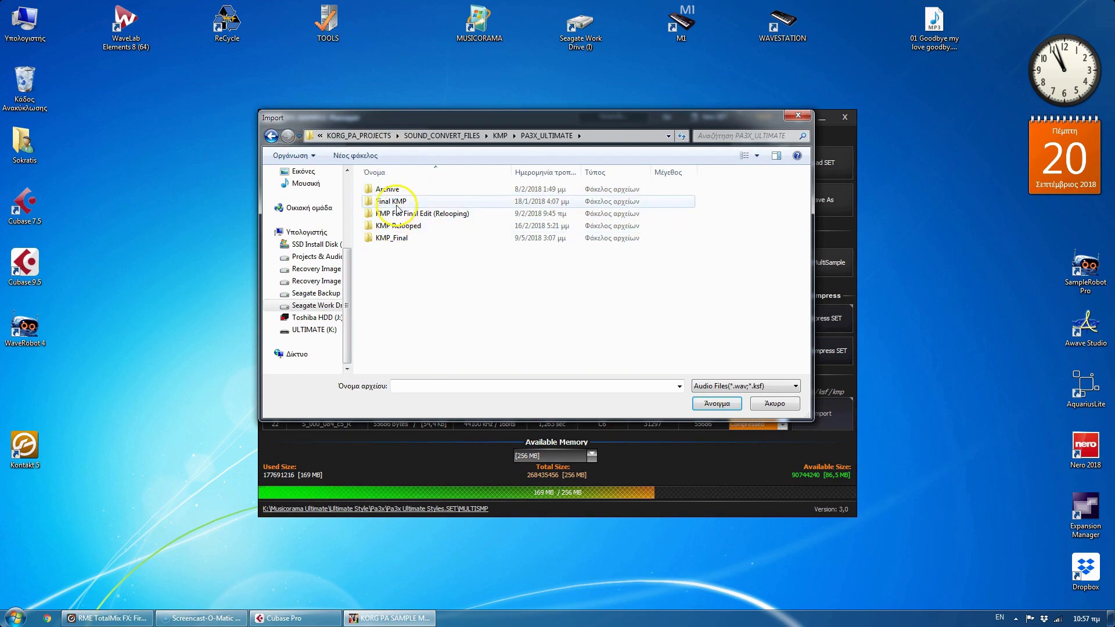
double_click(393, 201)
left_click(389, 192)
double_click(389, 191)
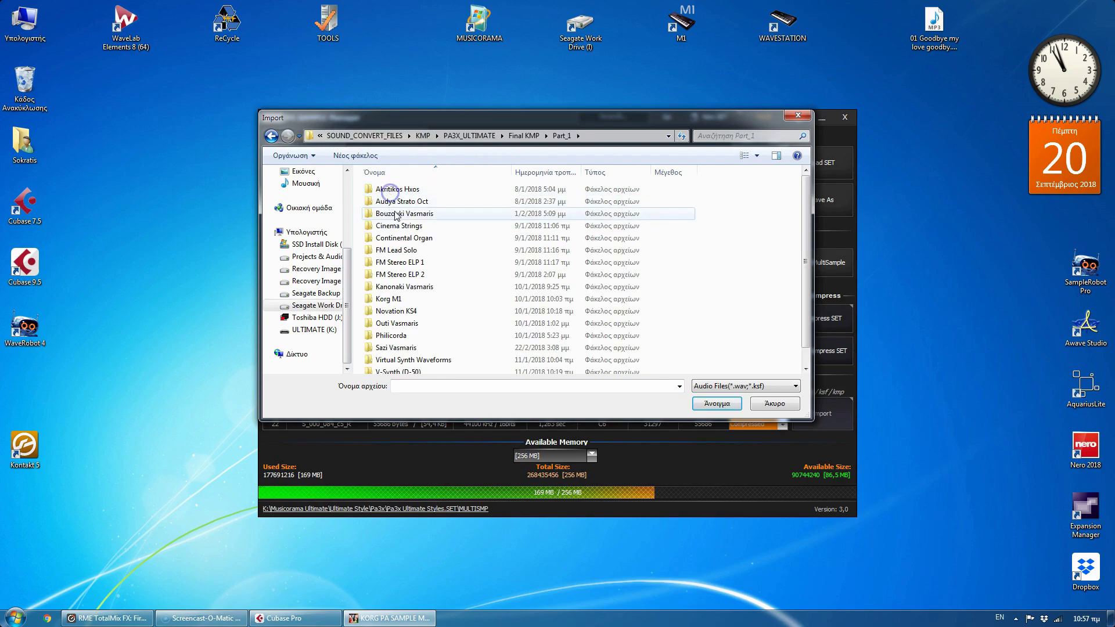
double_click(405, 314)
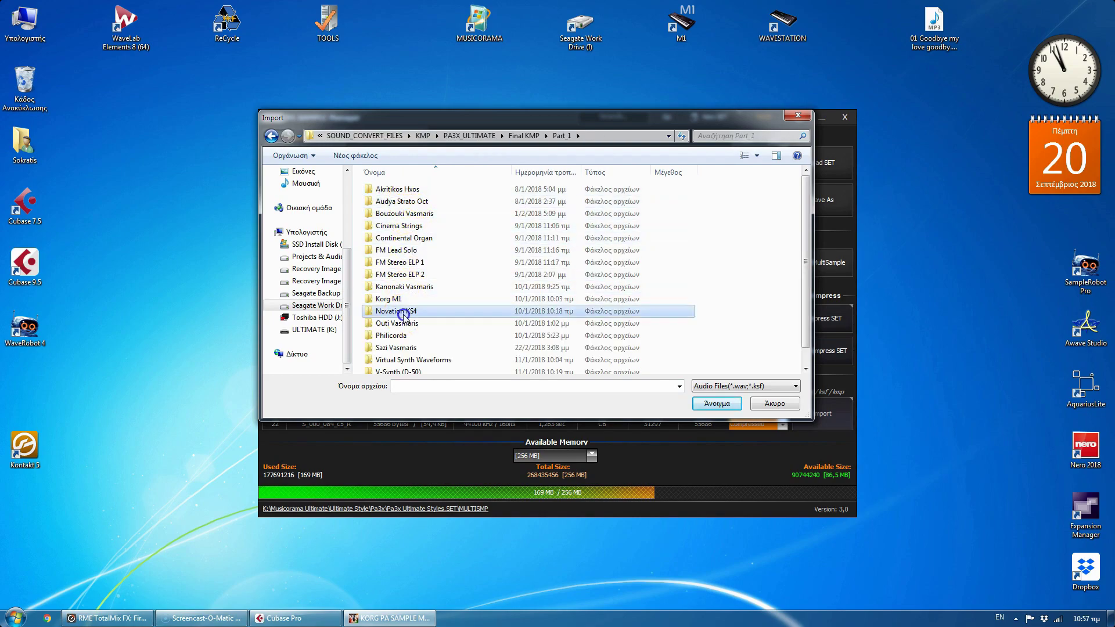
double_click(404, 190)
double_click(405, 190)
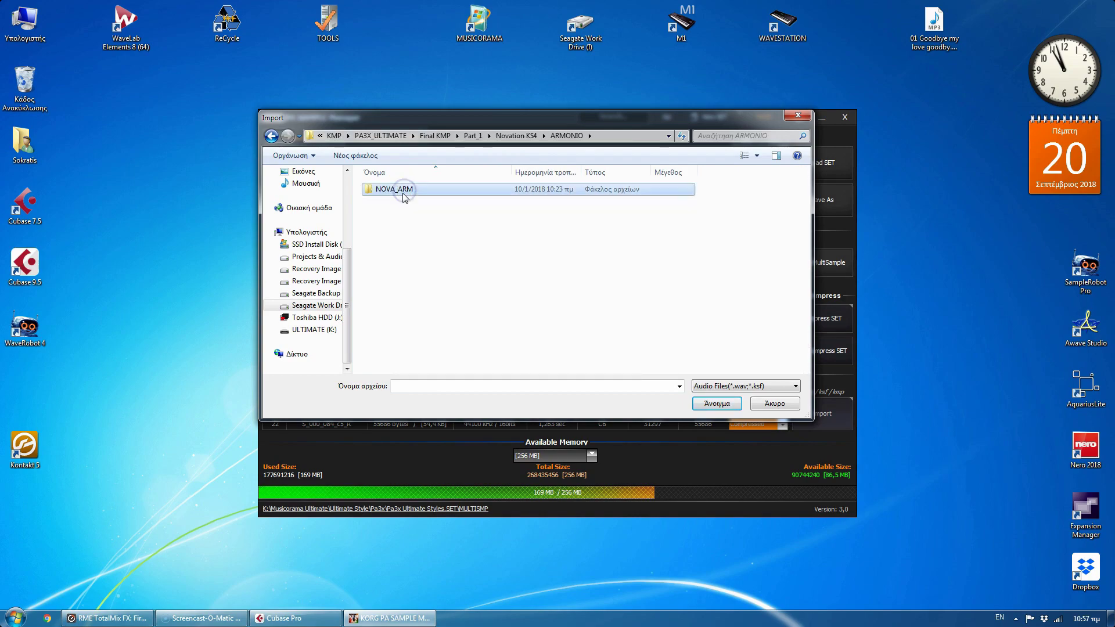
left_click(271, 136)
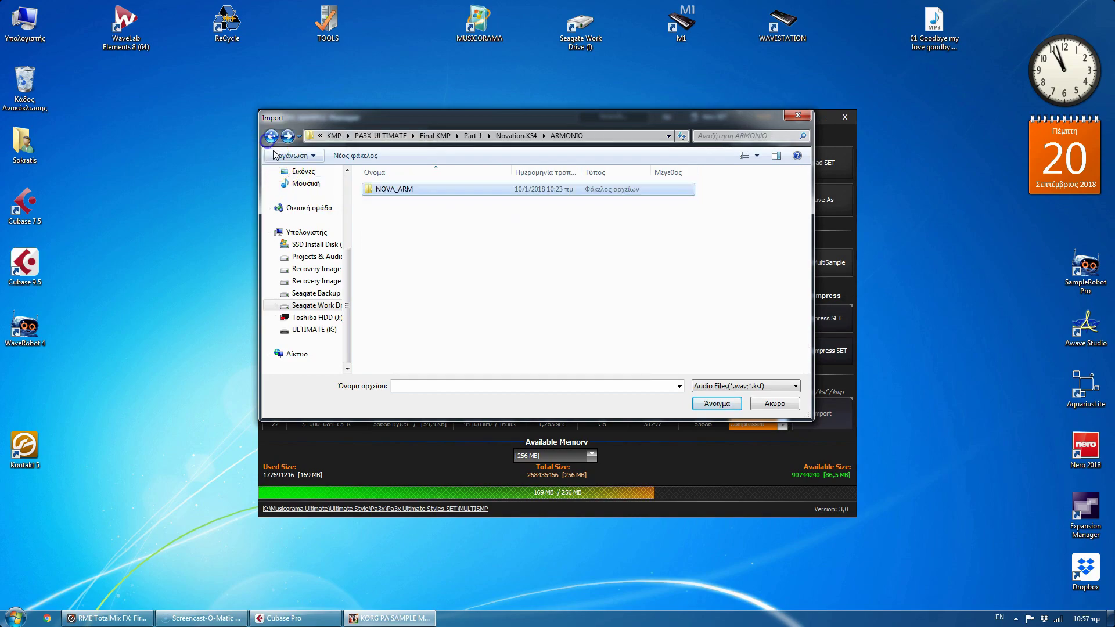
Import the multisample NOVA_ARM.KMP from the ARMONIO folder, with the file type set to MultiSample (*.KMP).
left_click(741, 387)
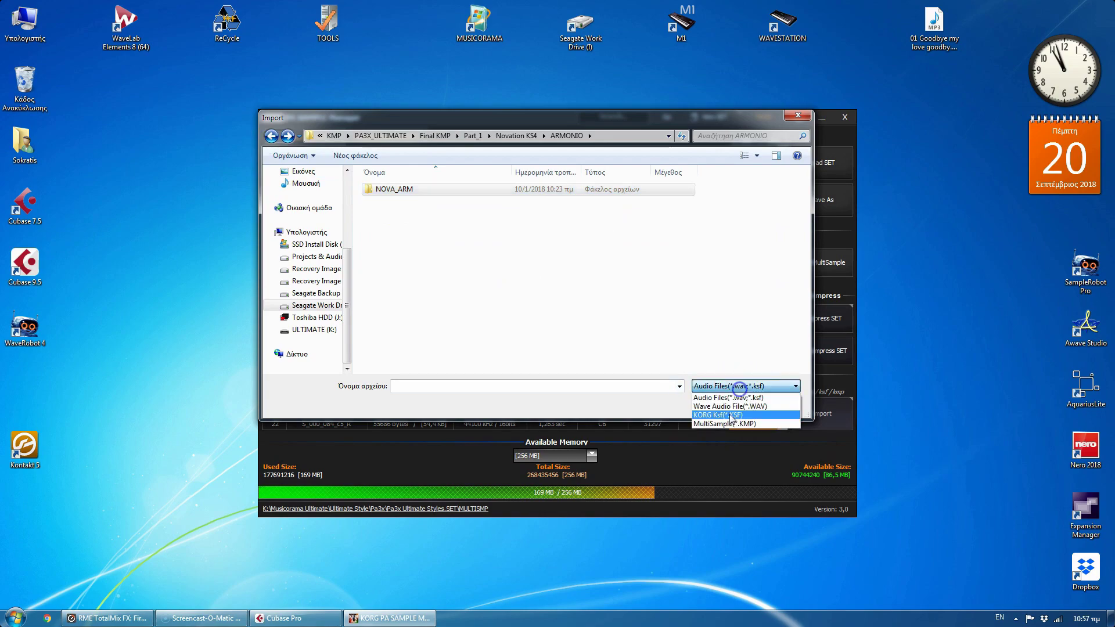
left_click(733, 425)
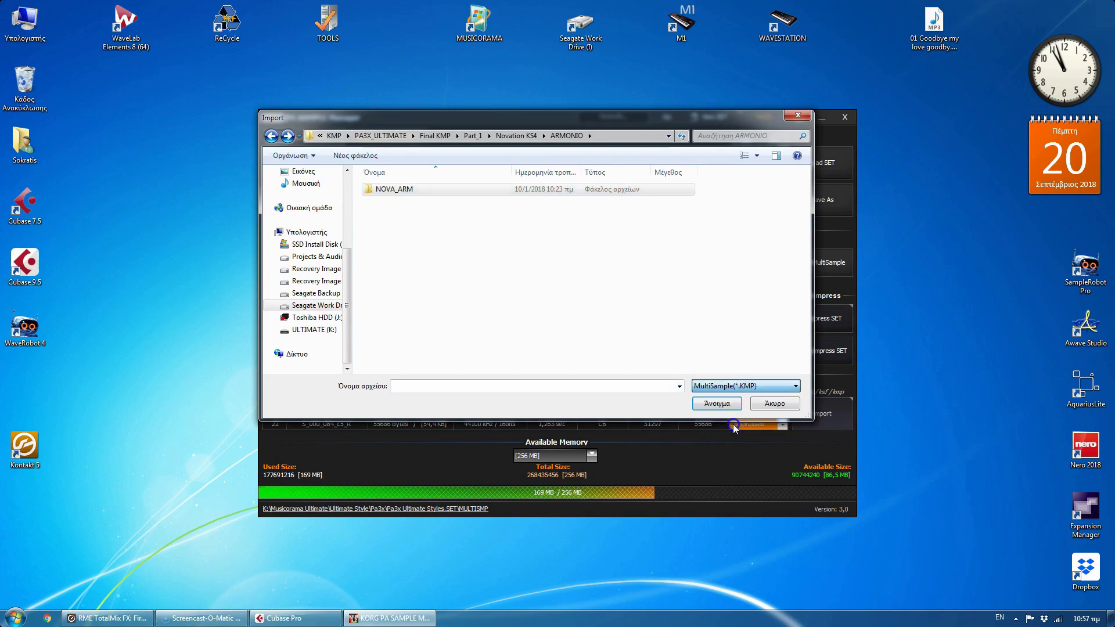
left_click(399, 202)
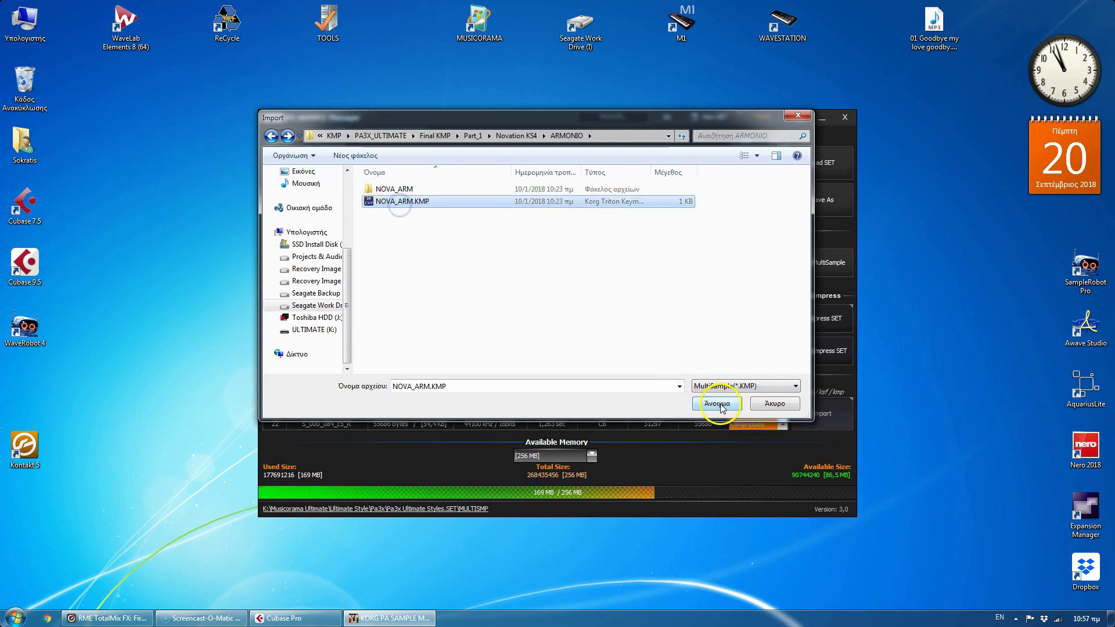
left_click(749, 386)
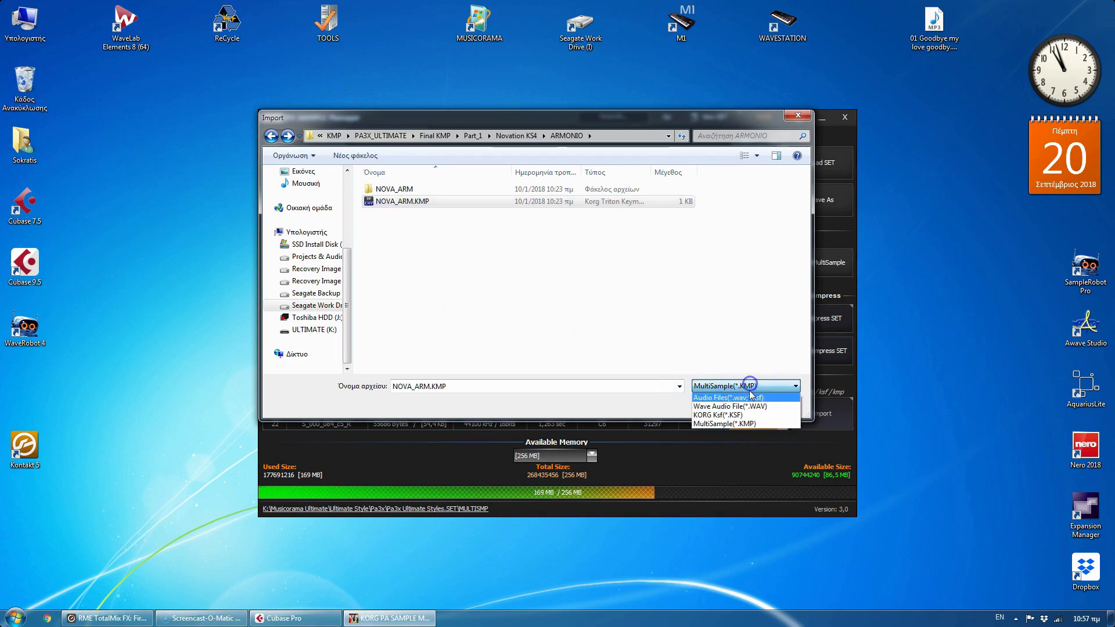
left_click(737, 423)
left_click(412, 213)
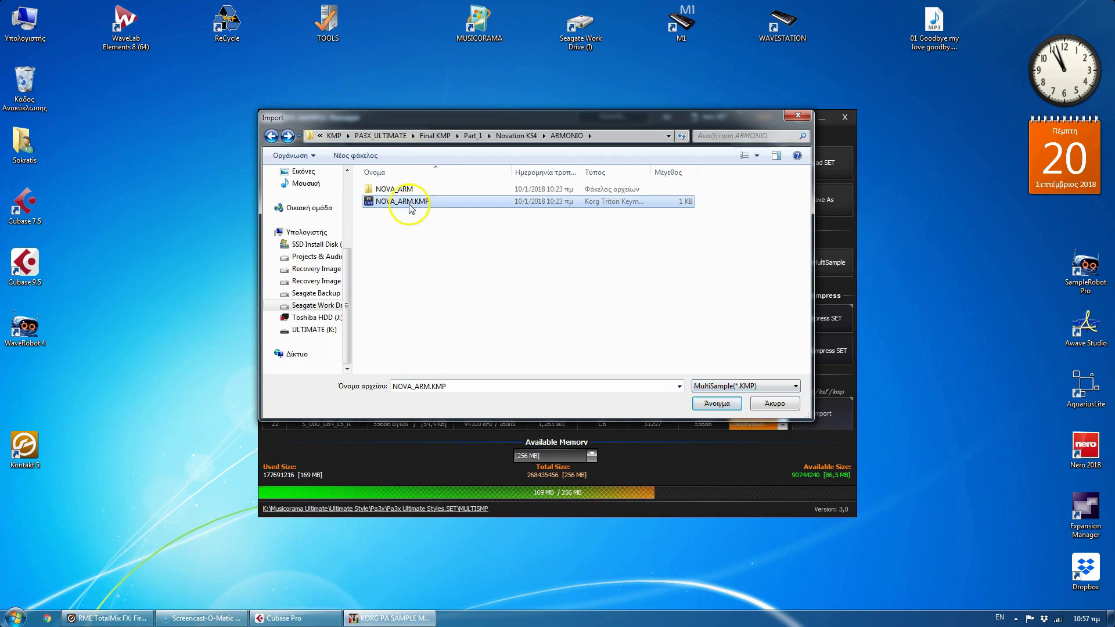
left_click(706, 401)
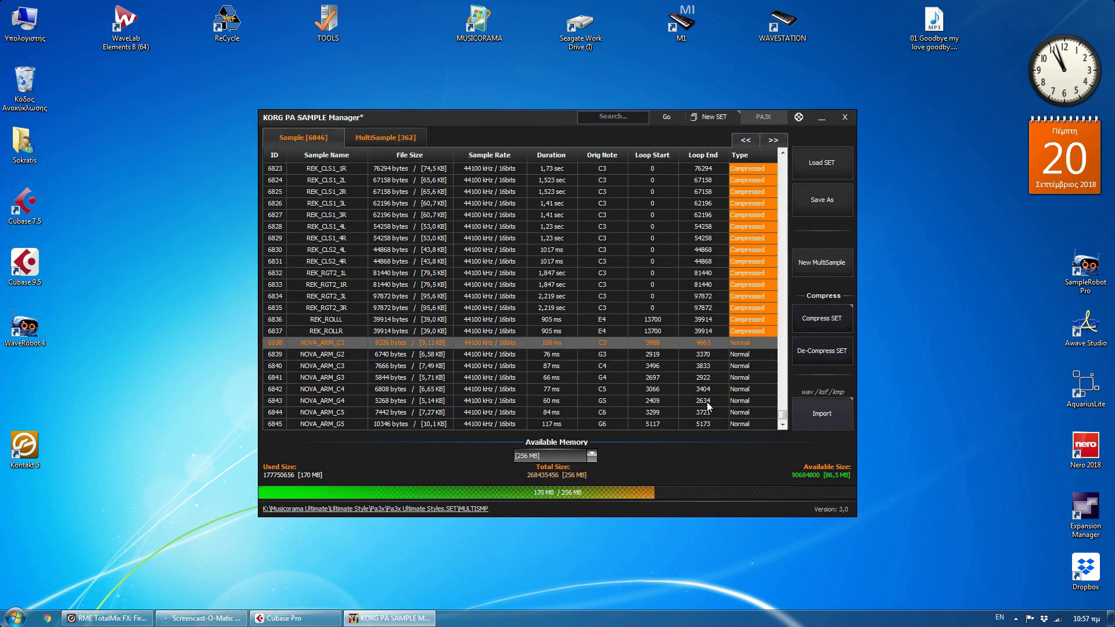
left_click(762, 350)
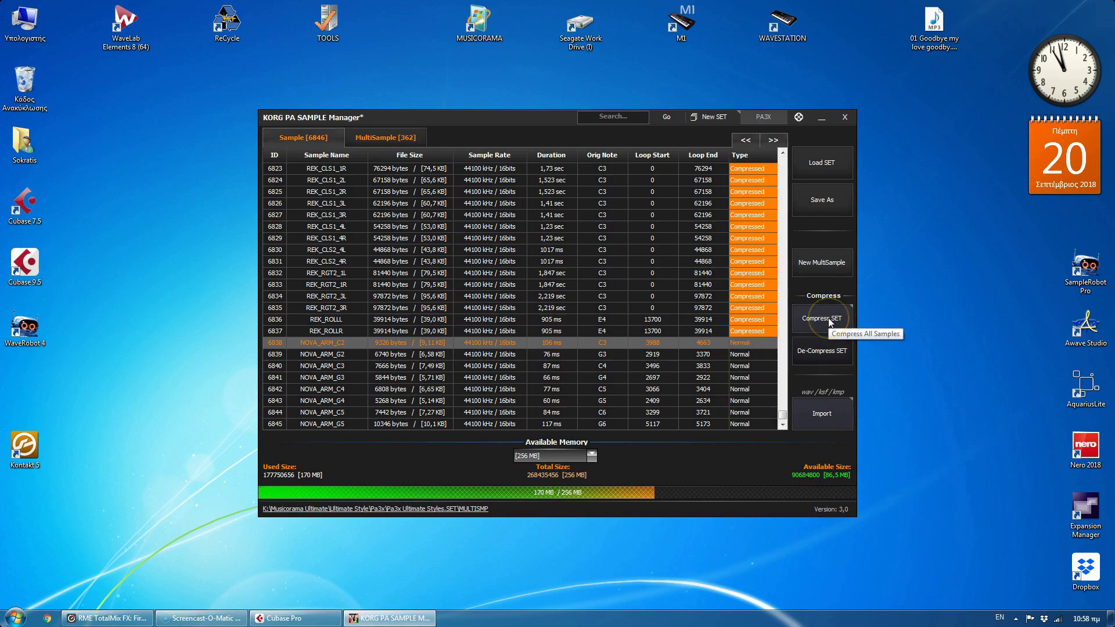
Start another import and browse to the CLARINET folder inside Novation KS4.
left_click(822, 413)
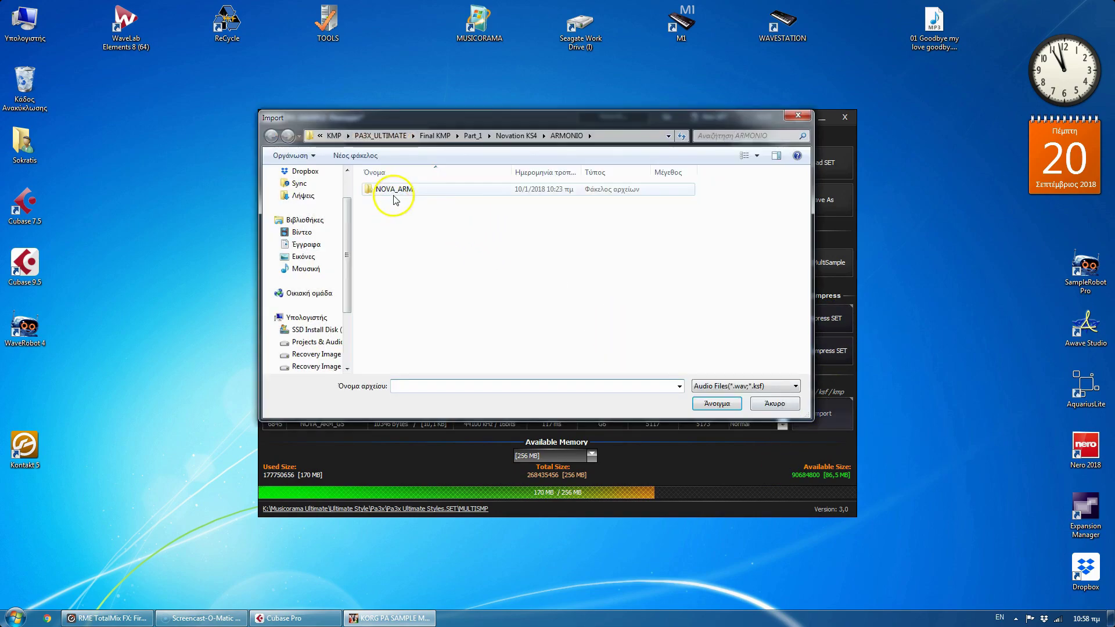
left_click(544, 136)
left_click(566, 162)
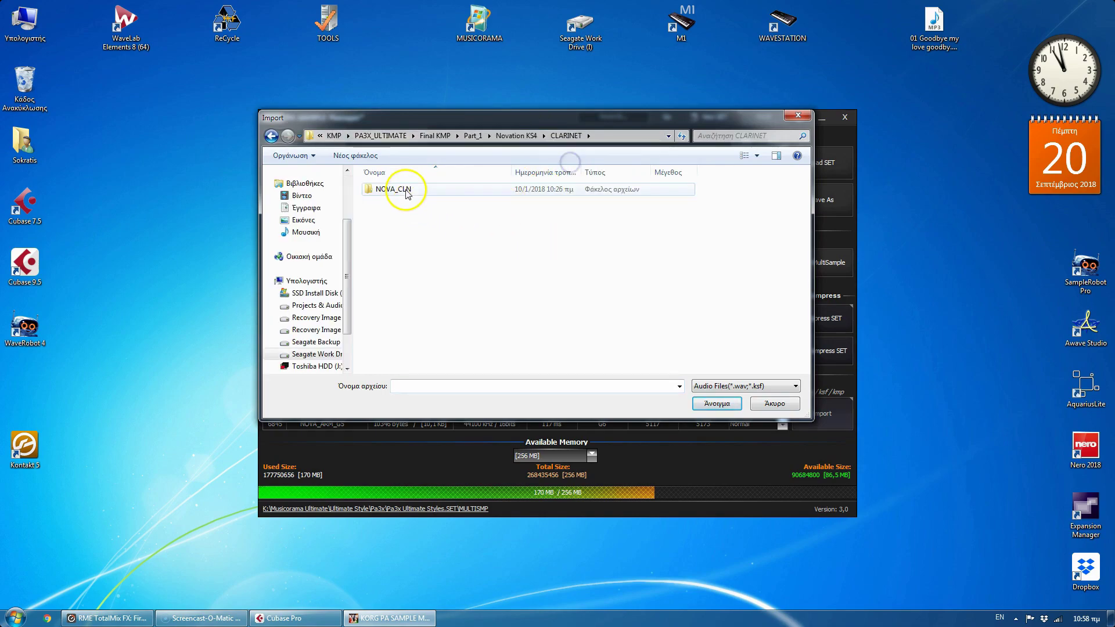
double_click(396, 189)
left_click(271, 136)
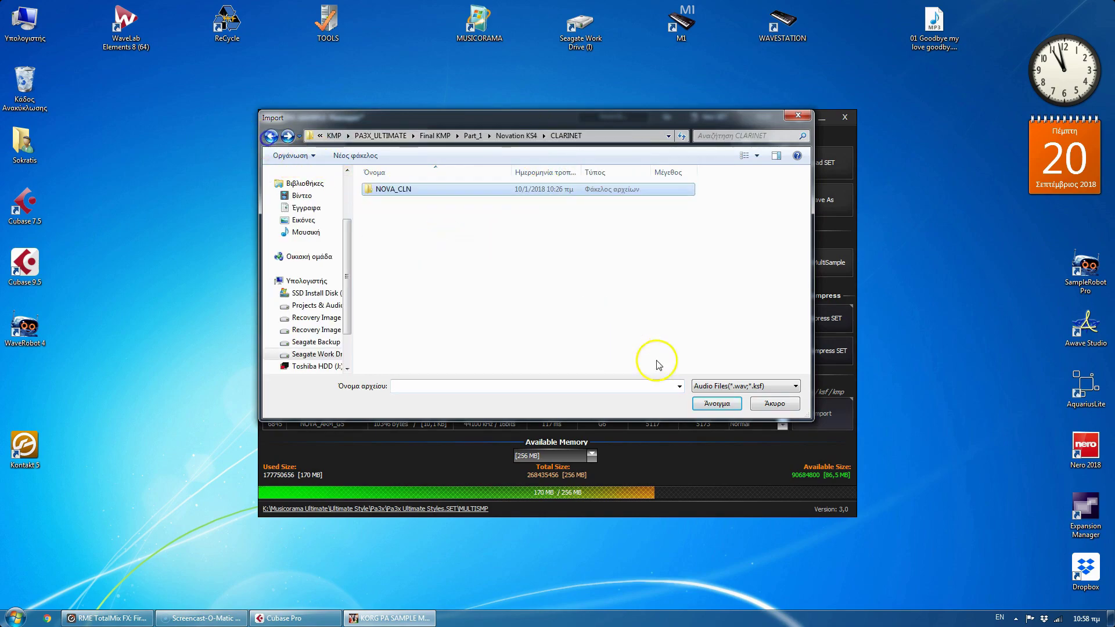
Set the file type to MultiSample (*.KMP) and import NOVA_CLN.KMP from the CLARINET folder.
left_click(729, 386)
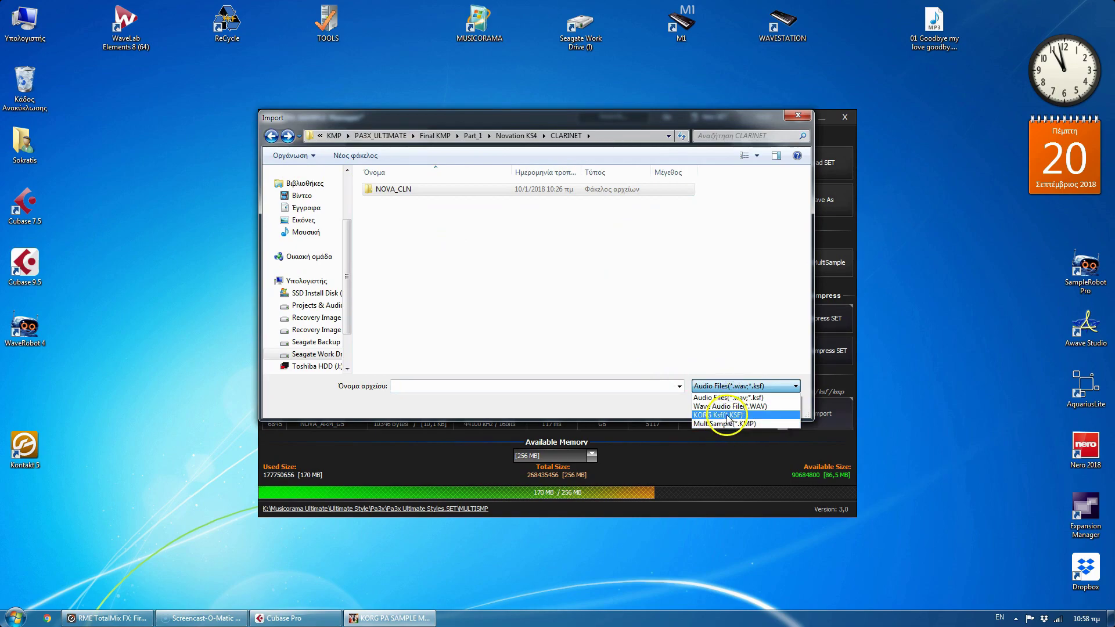
left_click_drag(721, 419, 723, 432)
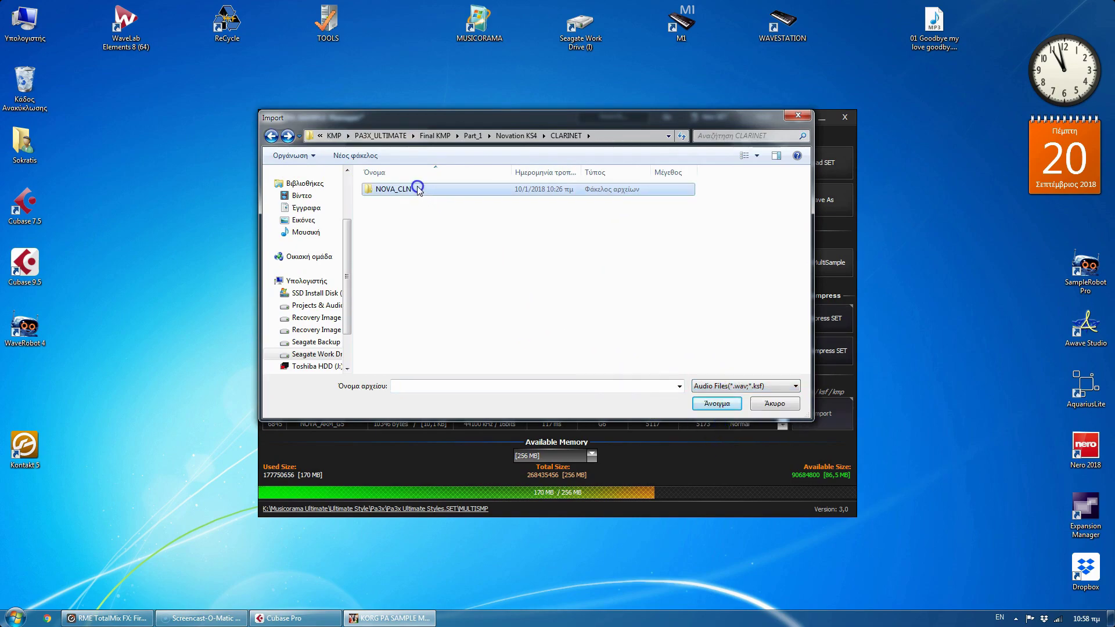
left_click(794, 386)
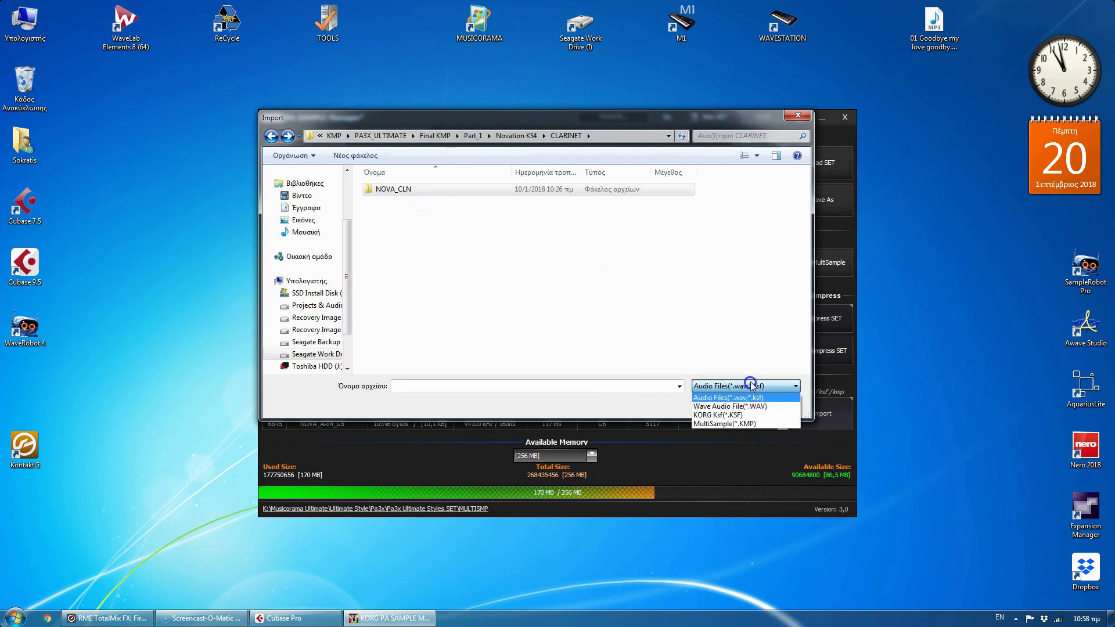
left_click(732, 423)
left_click(388, 202)
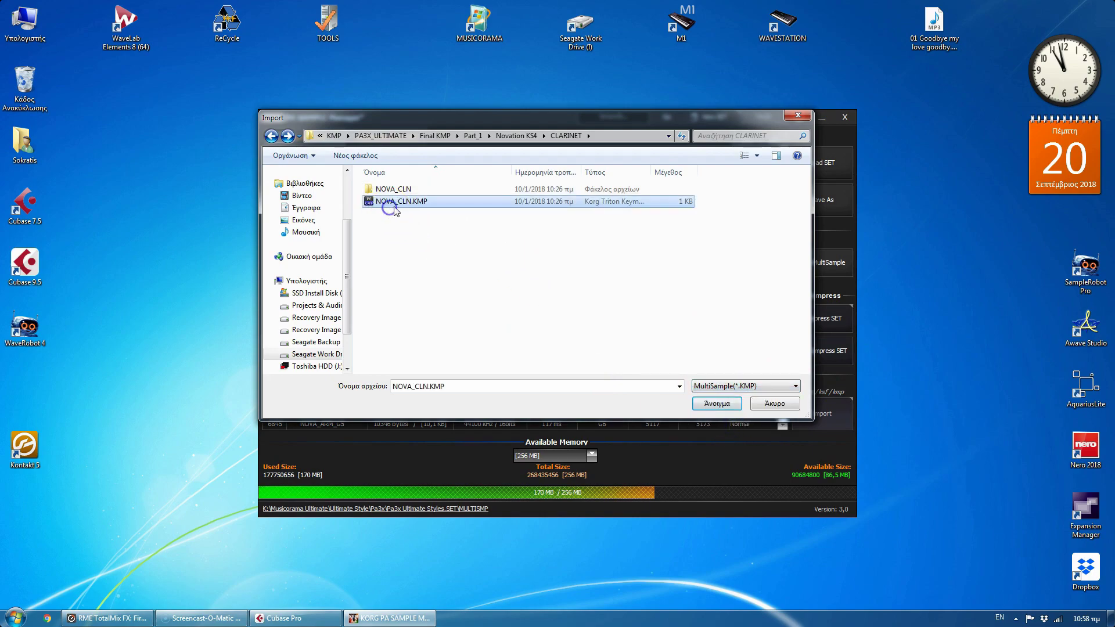
left_click(722, 406)
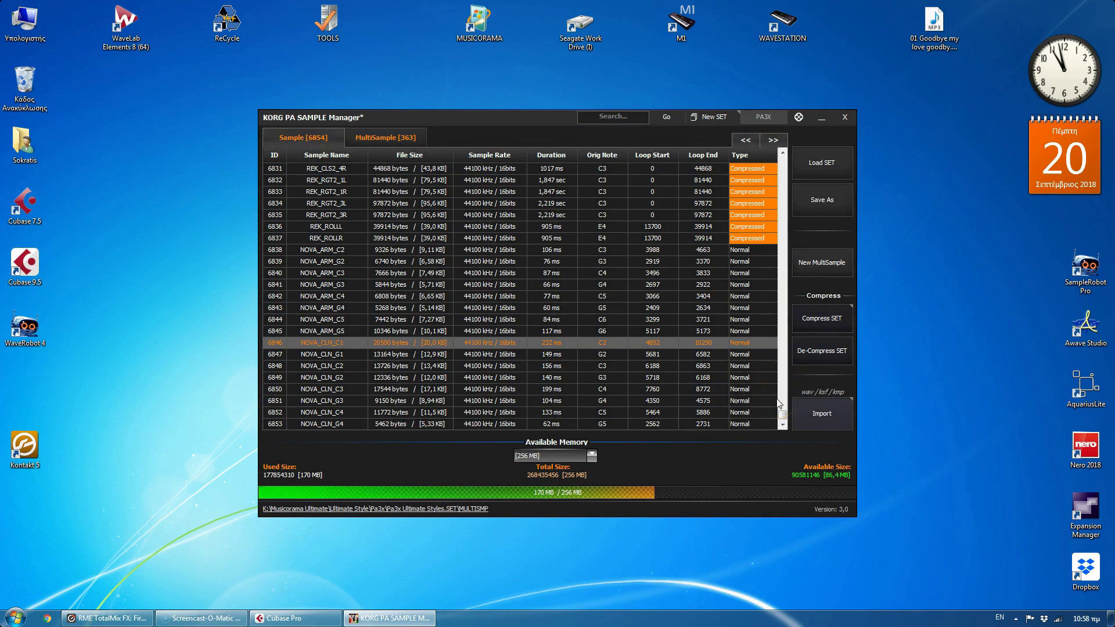
Compress all samples in the loaded SET.
left_click(828, 310)
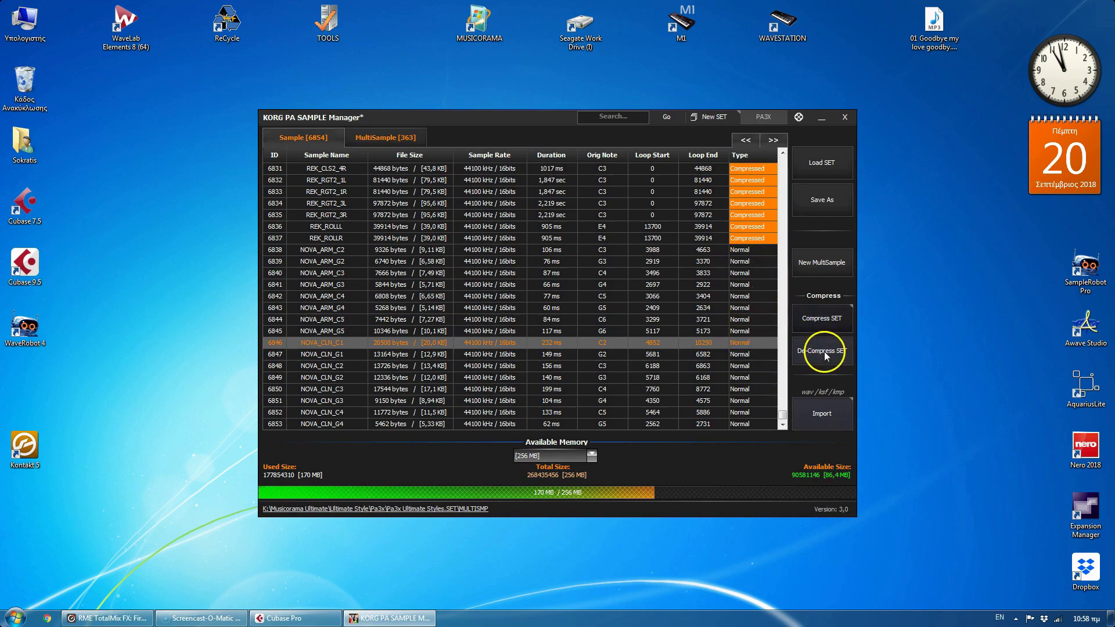
left_click(822, 318)
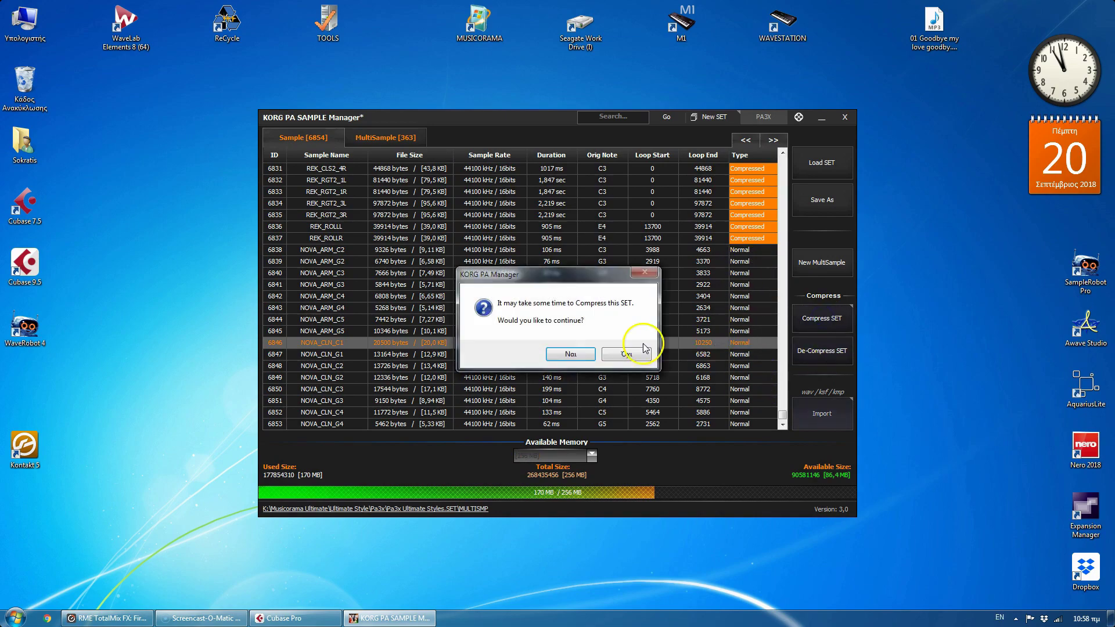
left_click(588, 360)
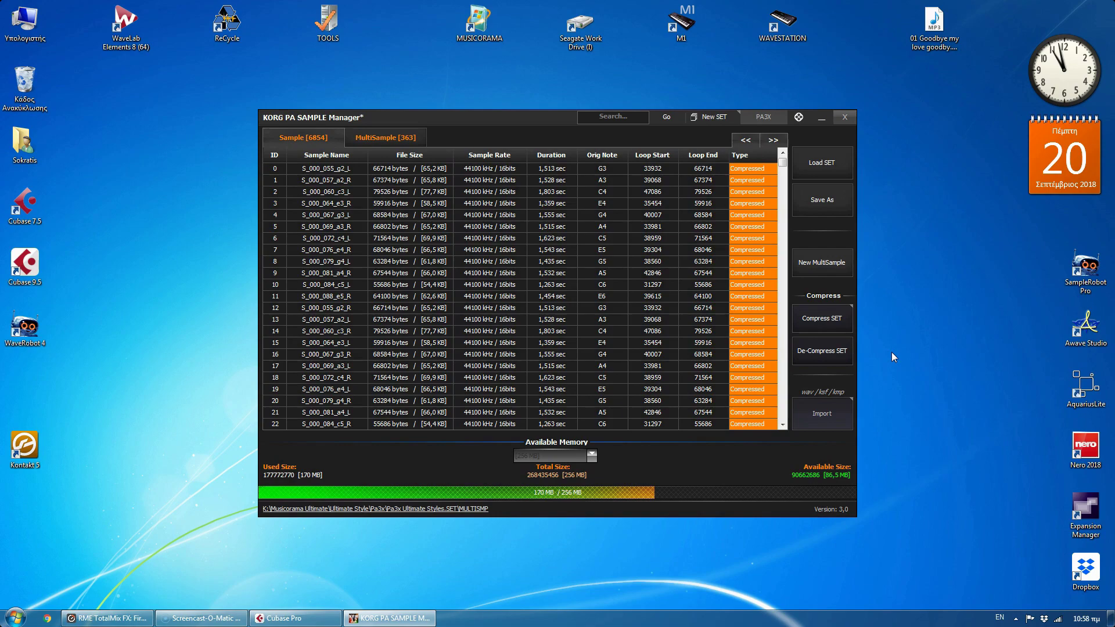
Examine the commands available for the first sample, S_000_055_g2_L, including exporting, renaming, replacing and decompressing it.
left_click(782, 163)
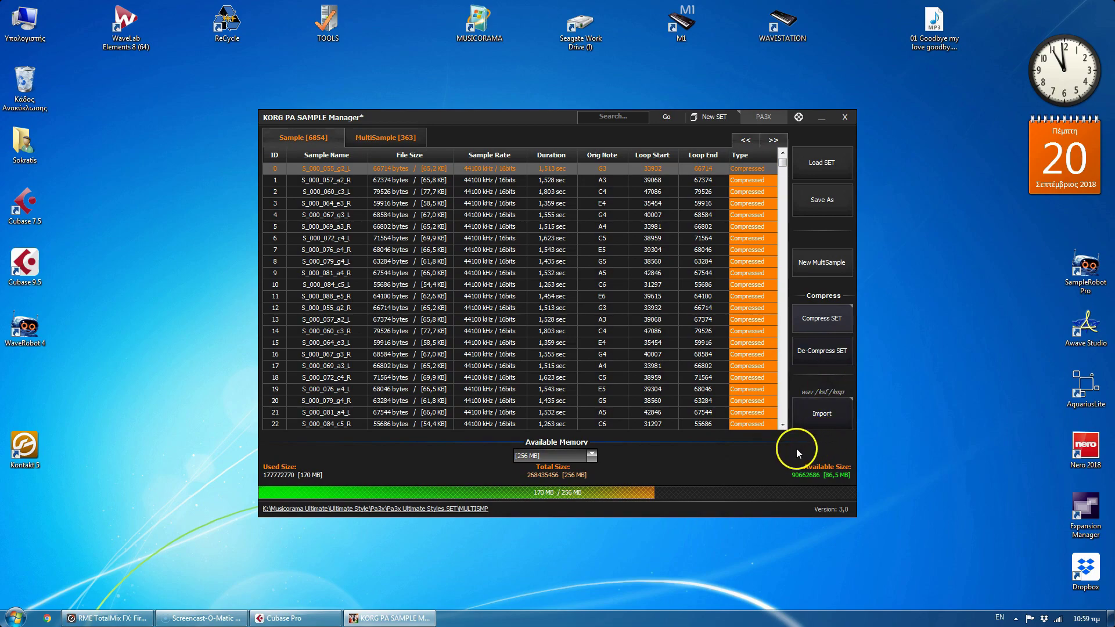
right_click(579, 170)
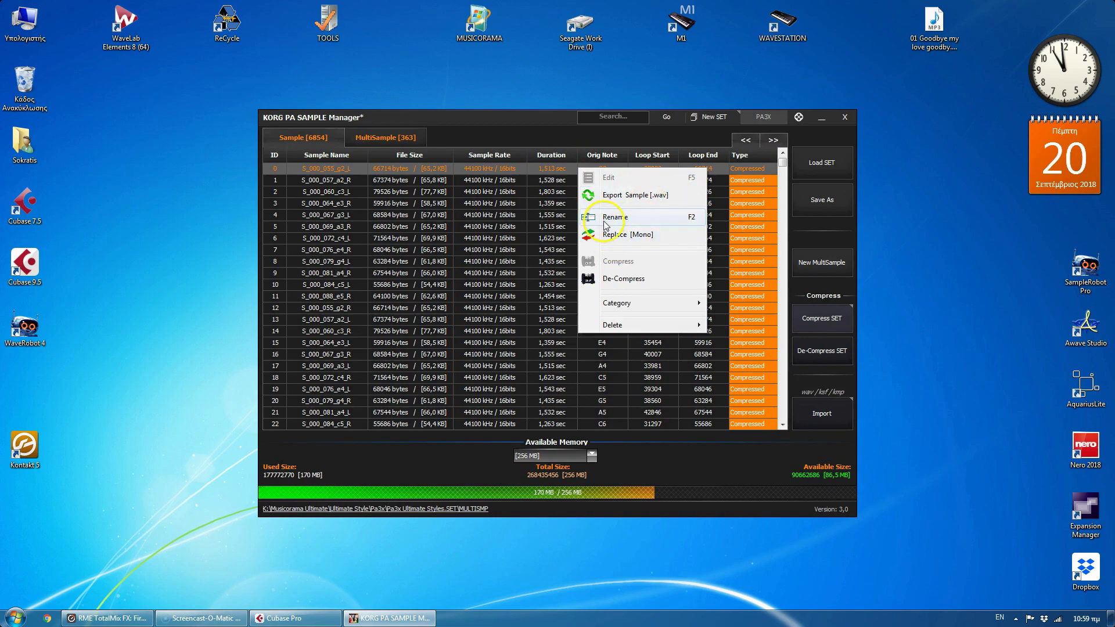
left_click(620, 241)
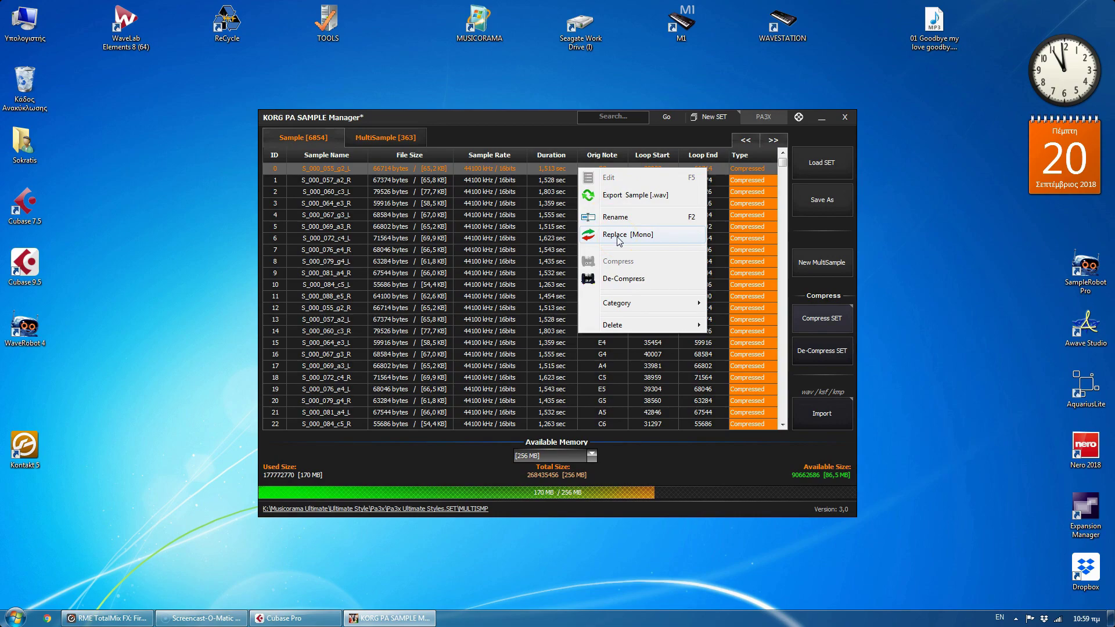
left_click(627, 280)
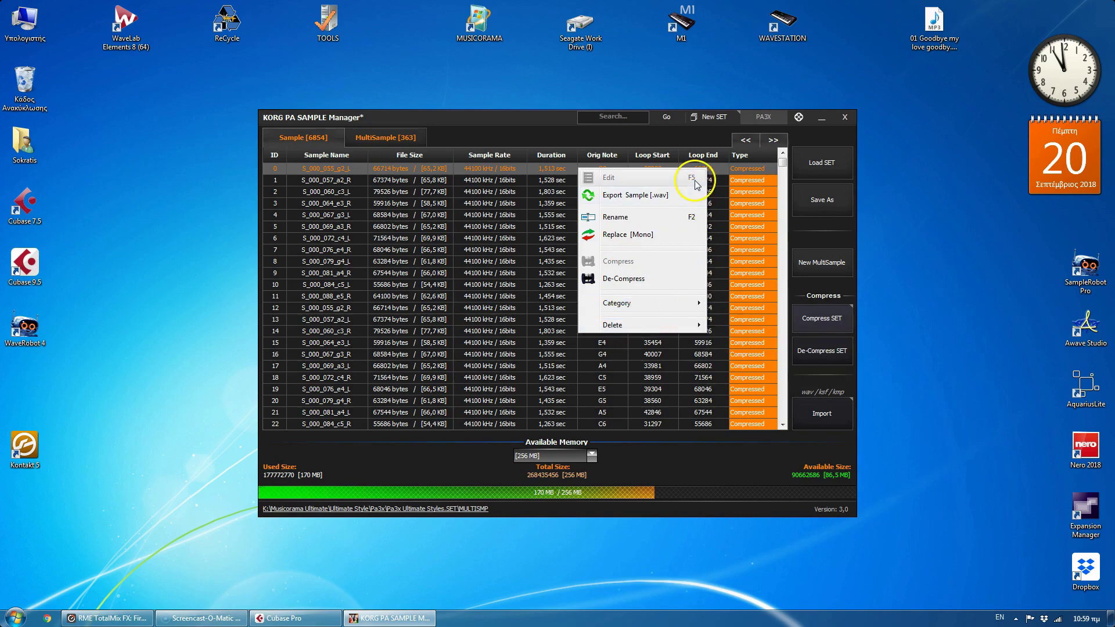
left_click(519, 118)
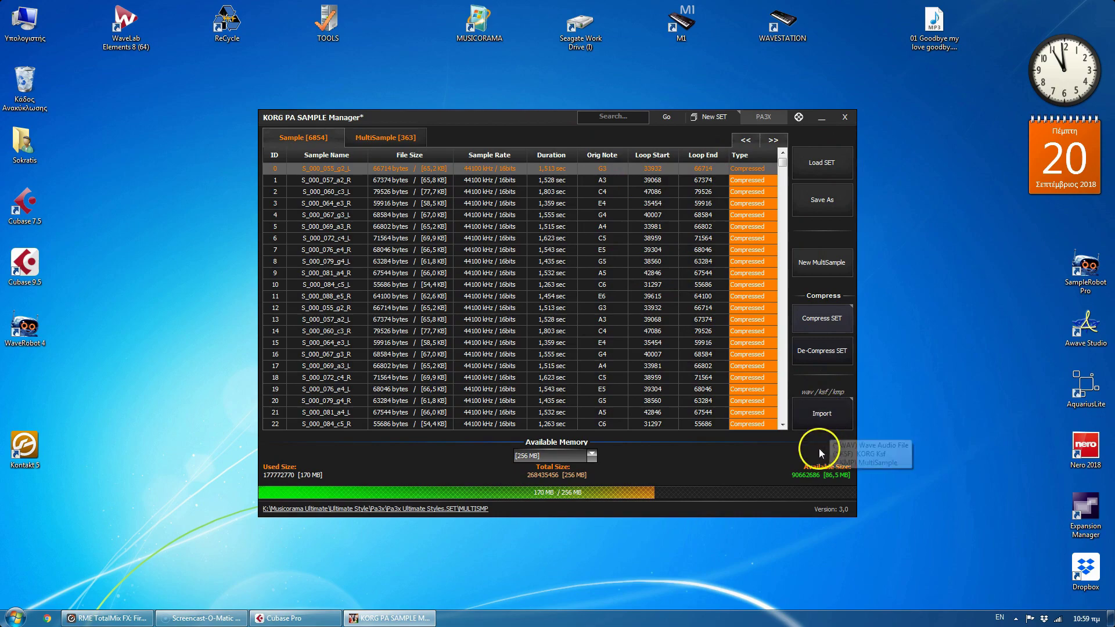
Close the Sample Manager and move the KORG PA Manager window higher on the desktop.
left_click(845, 117)
left_click(577, 349)
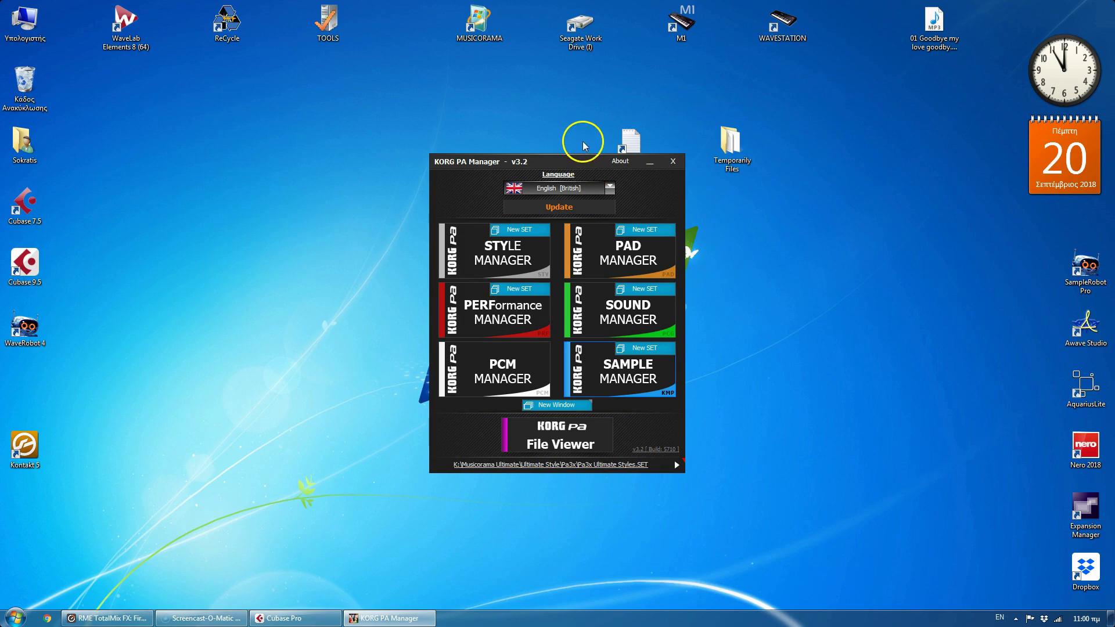
left_click_drag(589, 161, 583, 120)
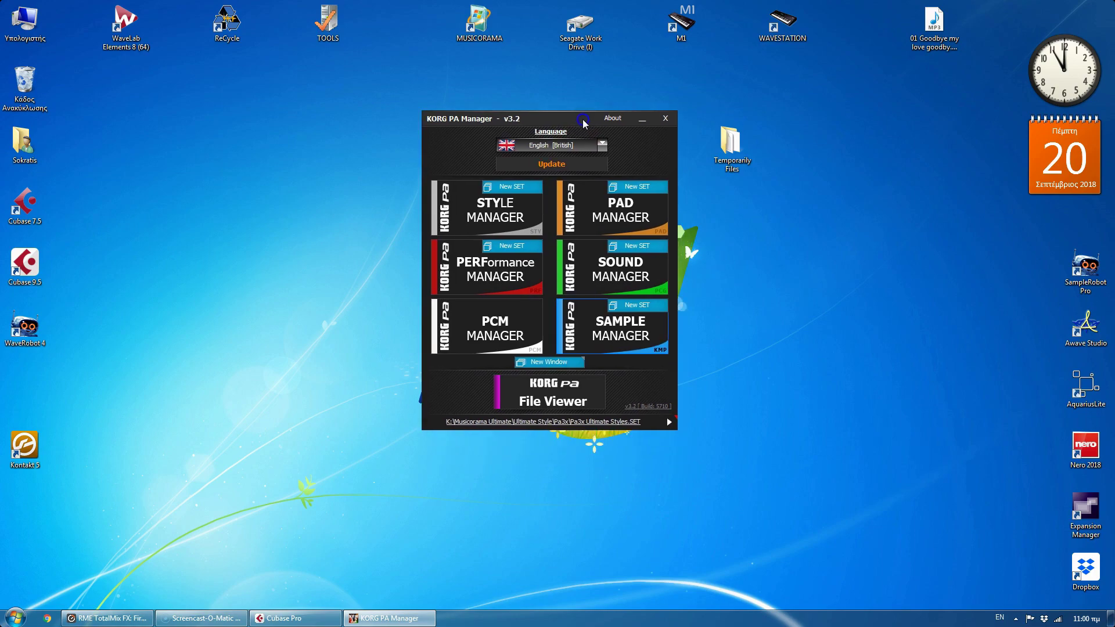